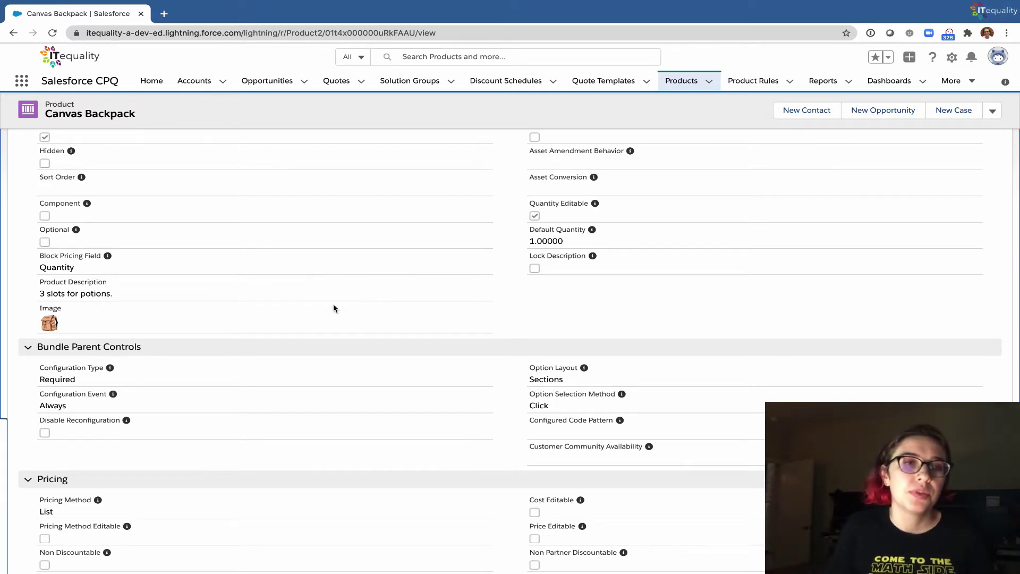
Review the help texts for Configuration Type, Configuration Event and Option Layout in the Canvas Backpack's Bundle Parent Controls
{"action": "mouse_move", "coordinate": [111, 371]}
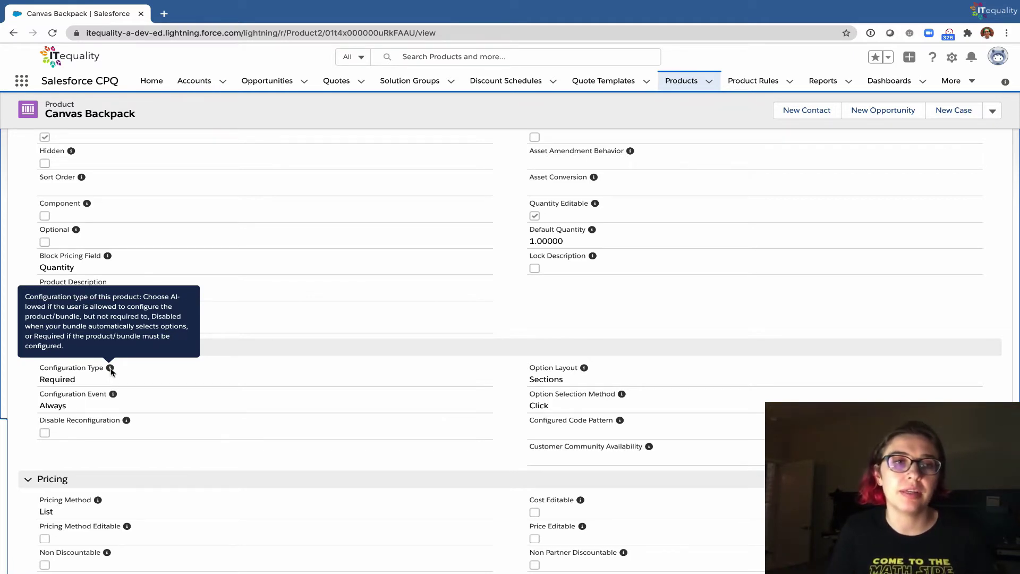
{"action": "mouse_move", "coordinate": [114, 395]}
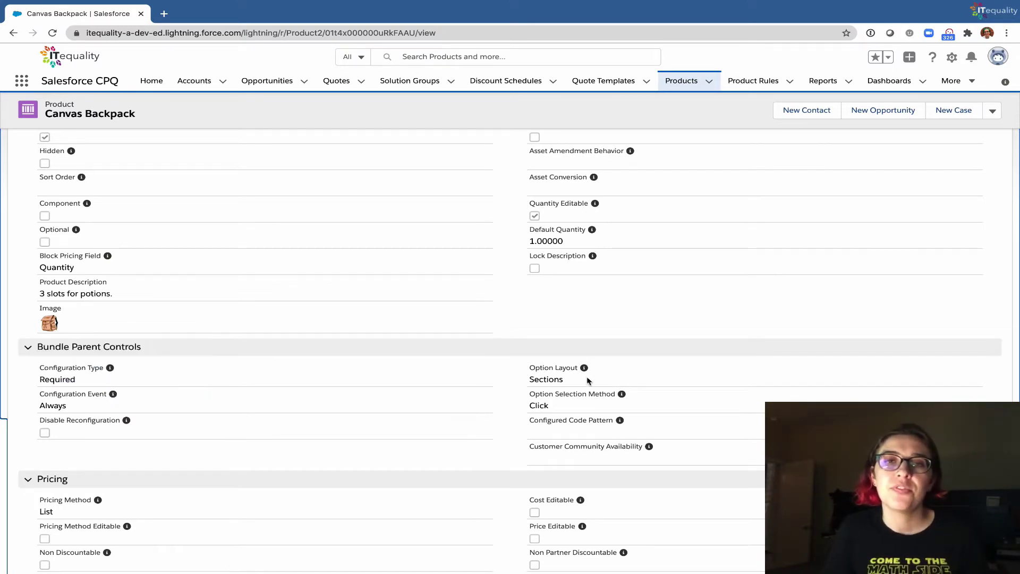
{"action": "mouse_move", "coordinate": [584, 368]}
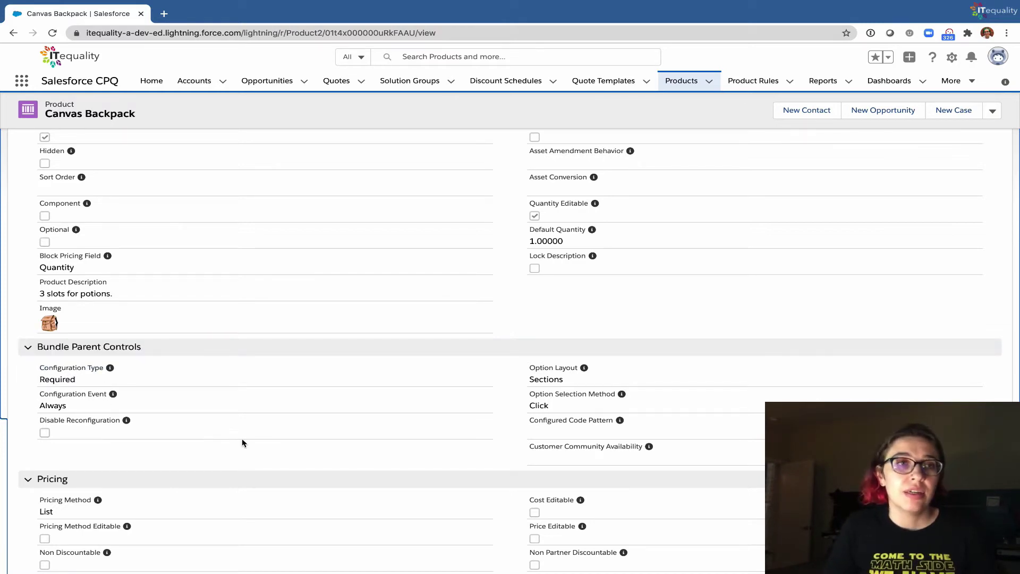
{"action": "scroll", "coordinate": [242, 443], "scroll_direction": "up", "scroll_amount": 2}
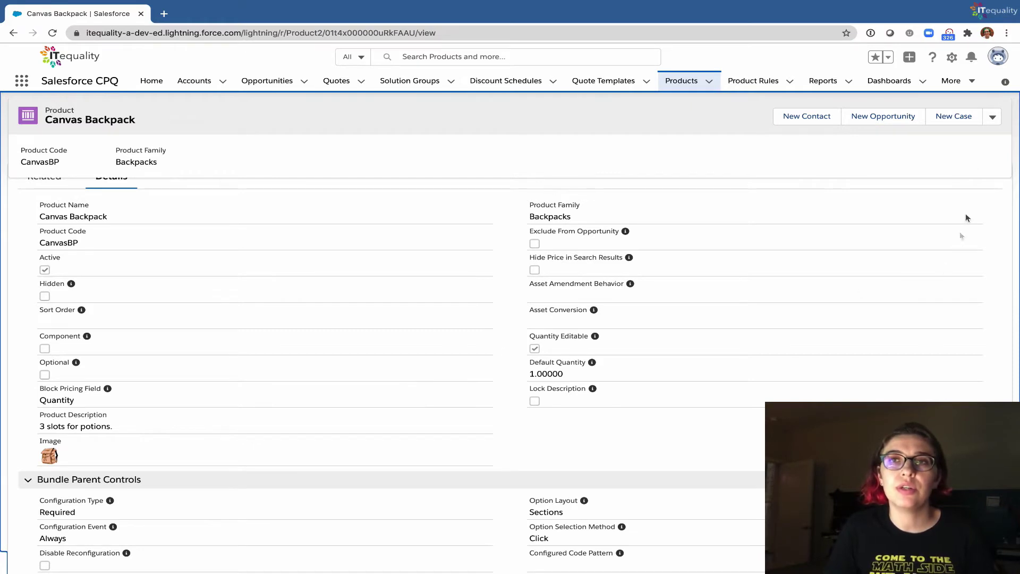
Create an active product named Minor Health Potion with code PotionM2, family Potions and description "One time health potion."
{"action": "left_click", "coordinate": [992, 120]}
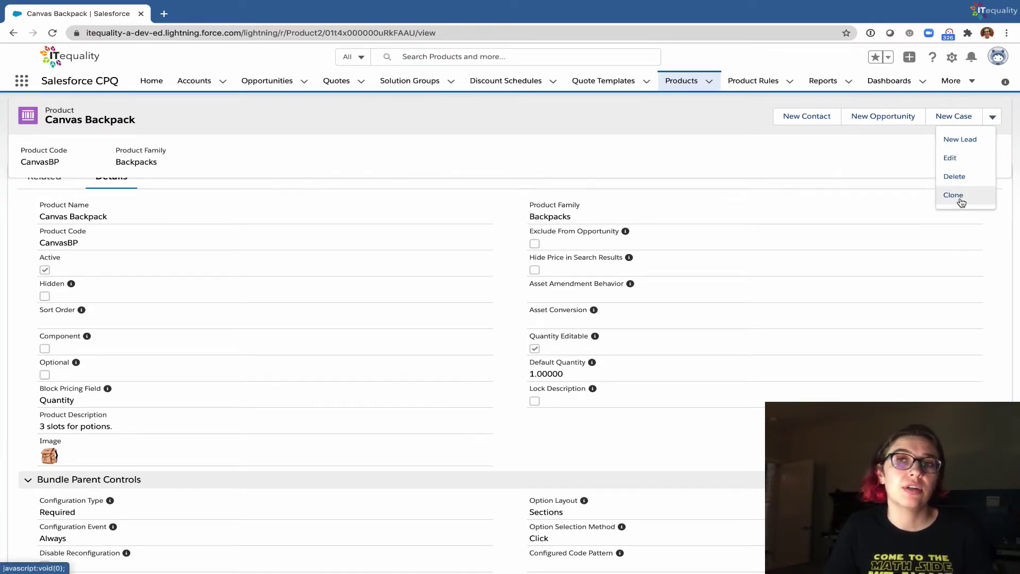
{"action": "left_click", "coordinate": [710, 84]}
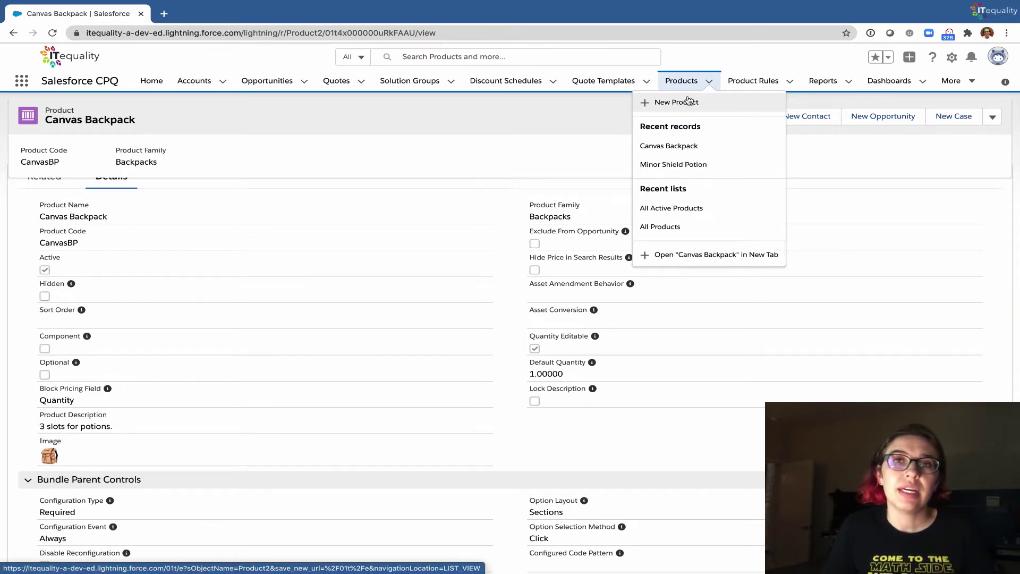
{"action": "left_click", "coordinate": [689, 101]}
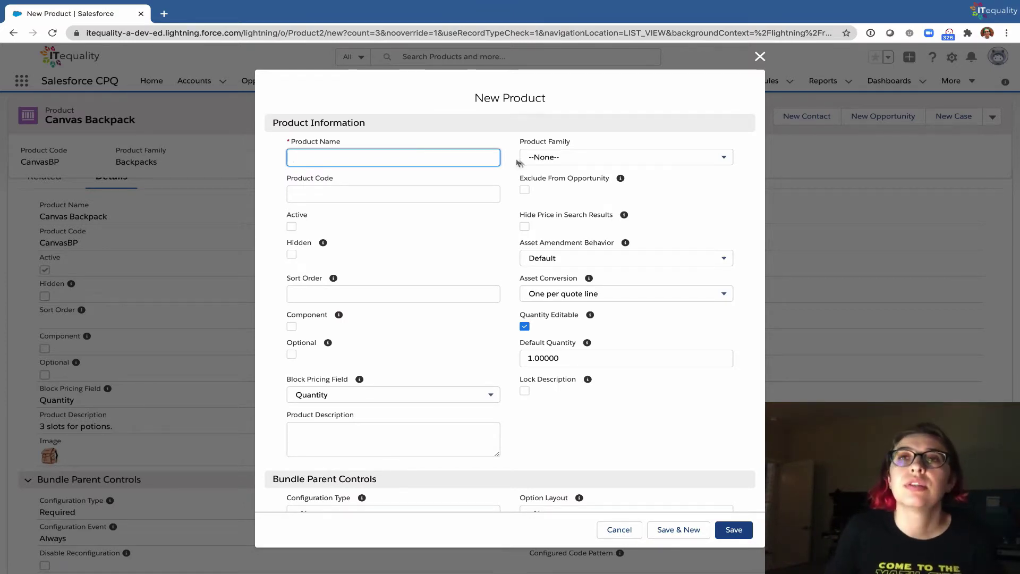
{"action": "mouse_move", "coordinate": [878, 2]}
{"action": "left_click", "coordinate": [636, 6]}
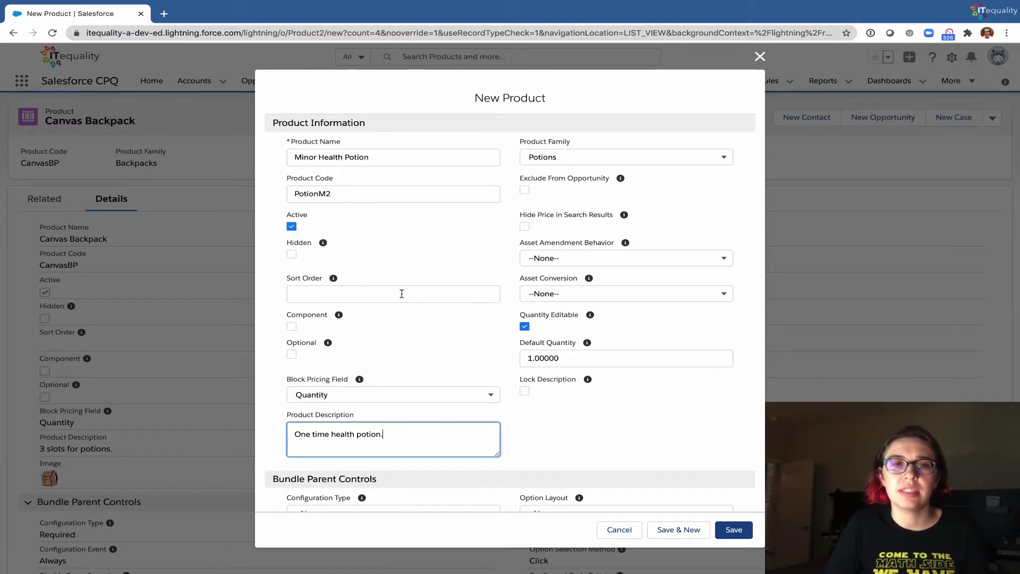
{"action": "scroll", "coordinate": [401, 292], "scroll_direction": "down", "scroll_amount": 2}
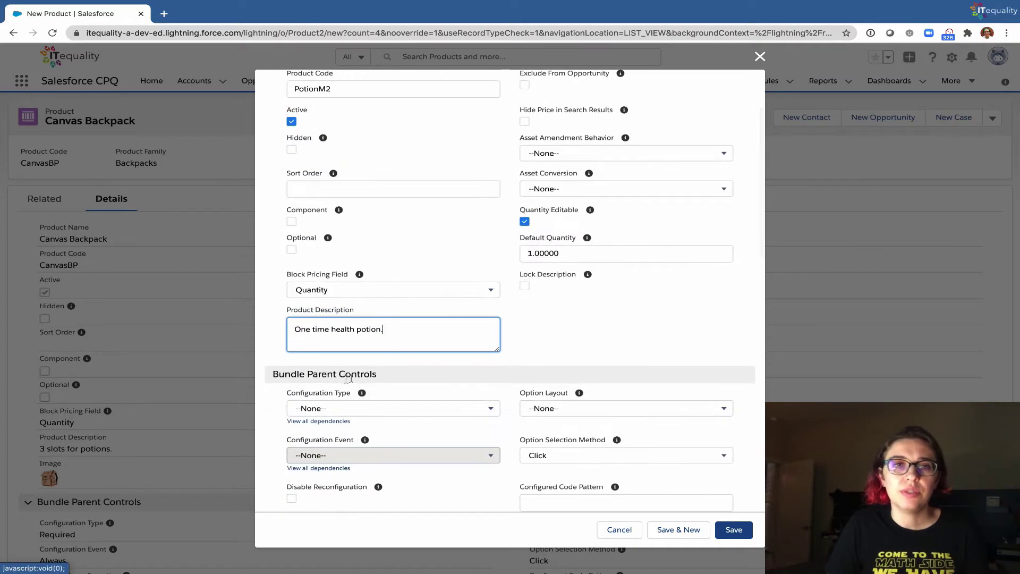
{"action": "scroll", "coordinate": [404, 394], "scroll_direction": "up", "scroll_amount": 2}
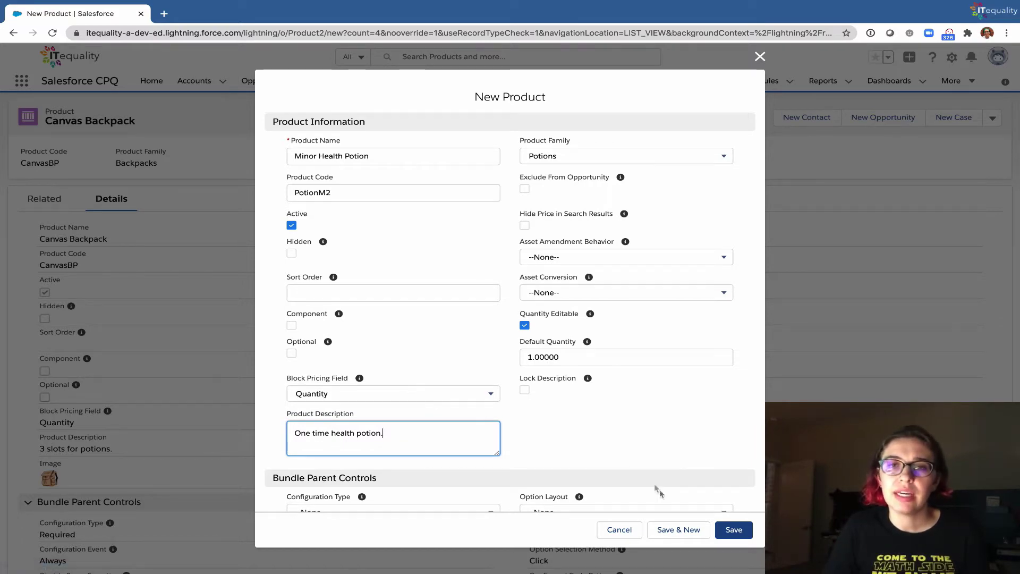
{"action": "left_click", "coordinate": [733, 531]}
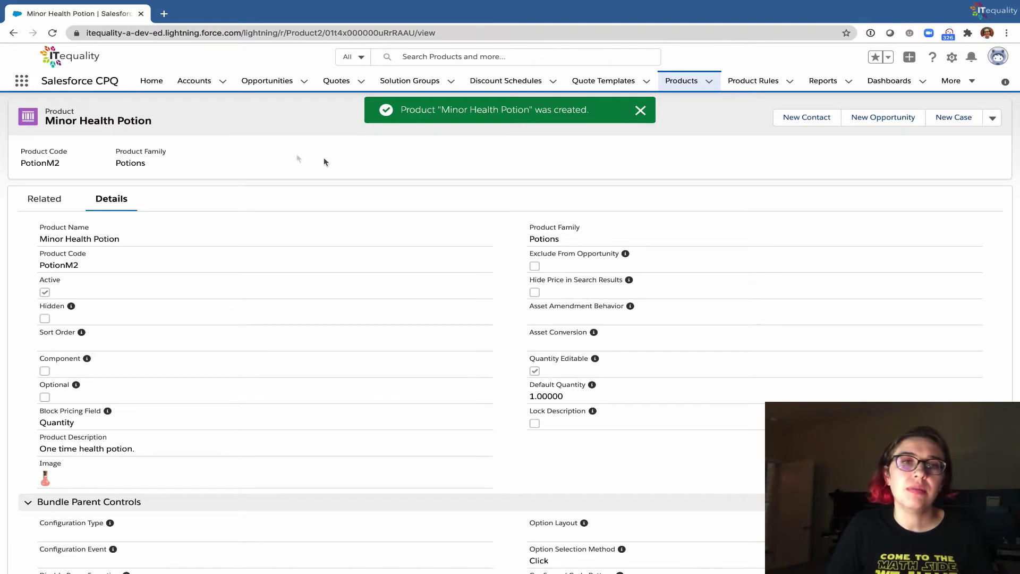
Start a clone of the Minor Health Potion product
{"action": "left_click", "coordinate": [992, 118]}
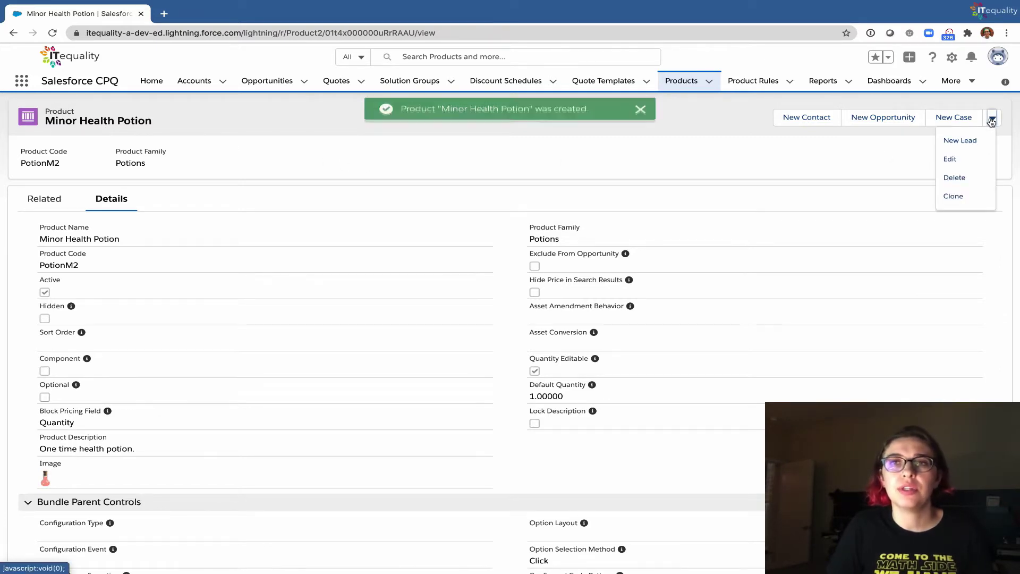
{"action": "left_click", "coordinate": [962, 197]}
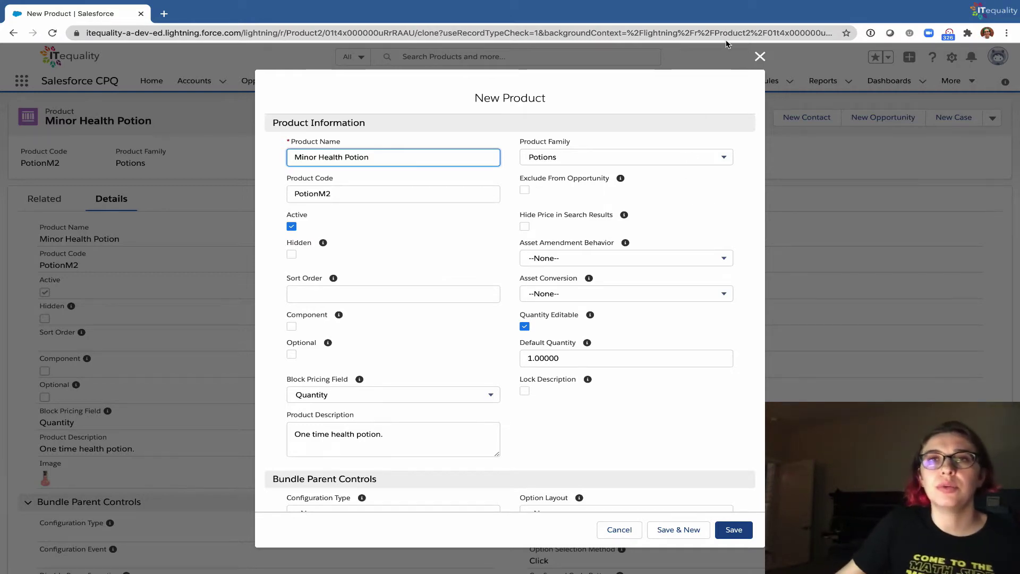
{"action": "mouse_move", "coordinate": [729, 3]}
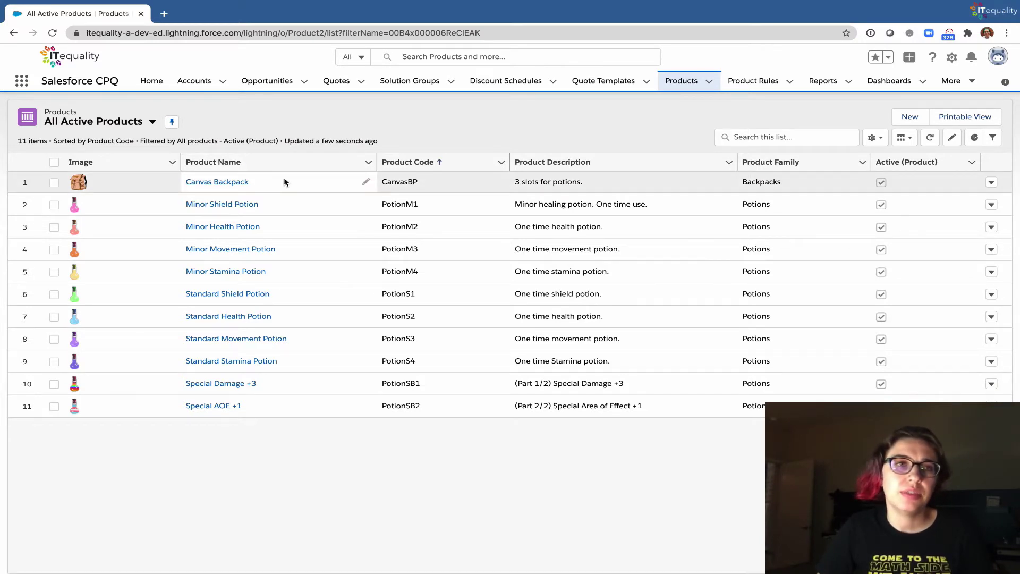
Add an active Standard Price Book entry with a list price of 2 to the Minor Health Potion product
{"action": "left_click", "coordinate": [249, 228]}
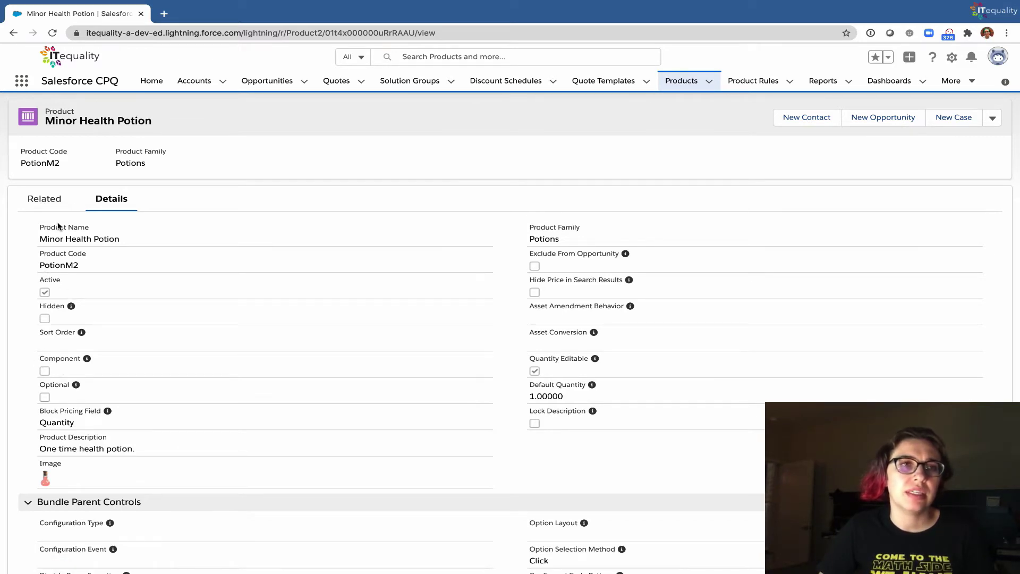
{"action": "left_click", "coordinate": [46, 207]}
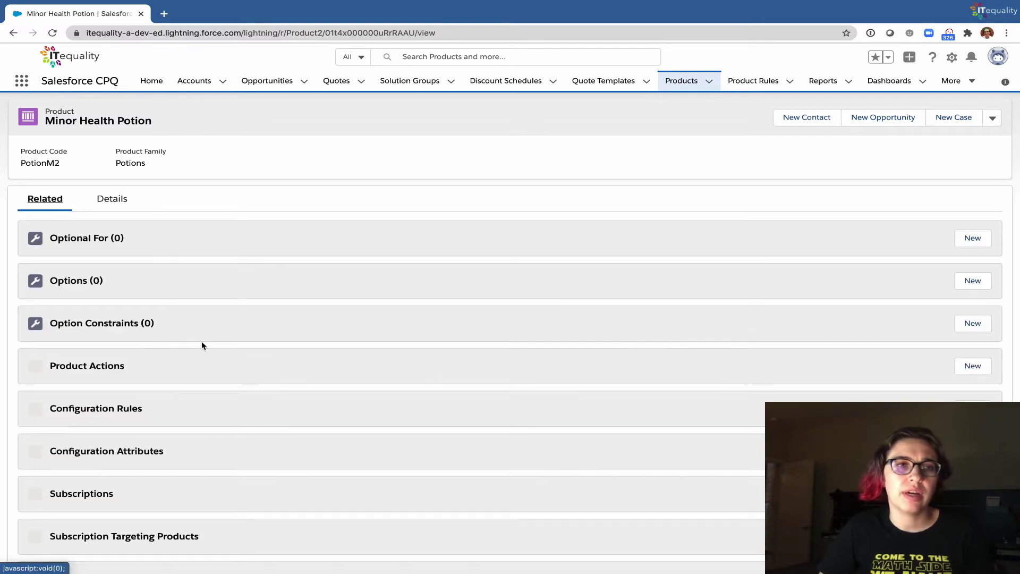
{"action": "scroll", "coordinate": [202, 345], "scroll_direction": "down", "scroll_amount": 4}
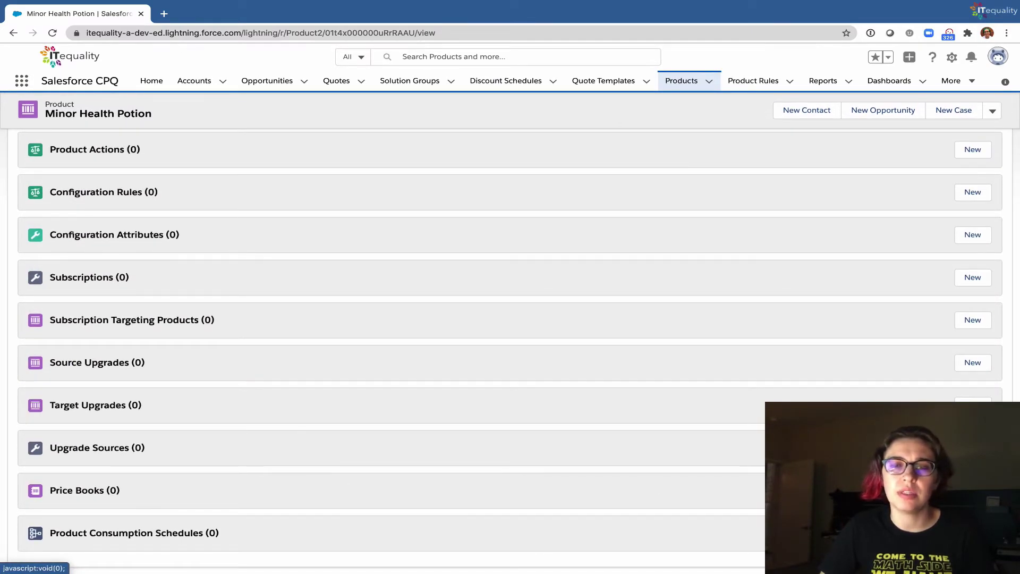
{"action": "left_click", "coordinate": [973, 490]}
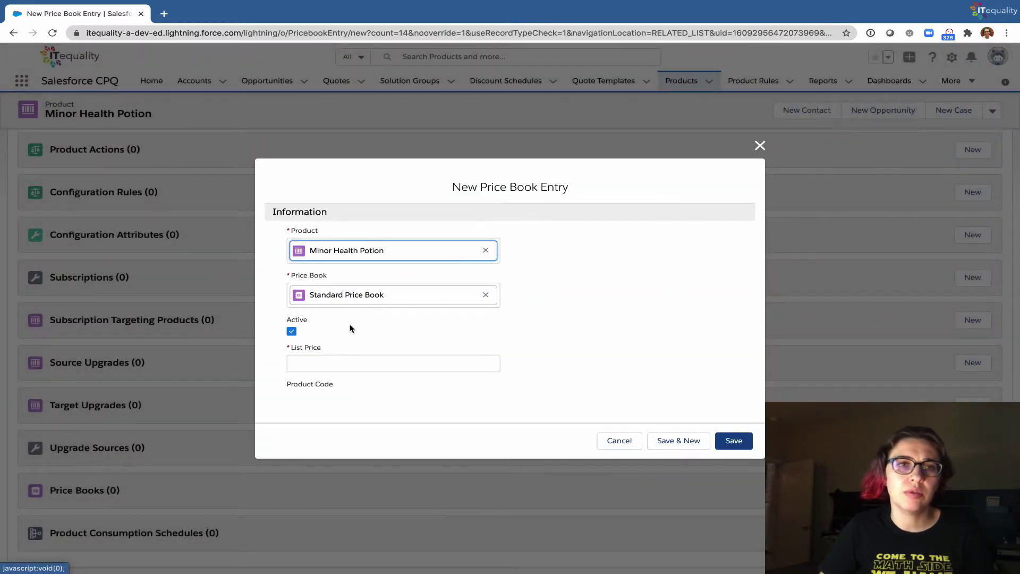
{"action": "left_click", "coordinate": [326, 363]}
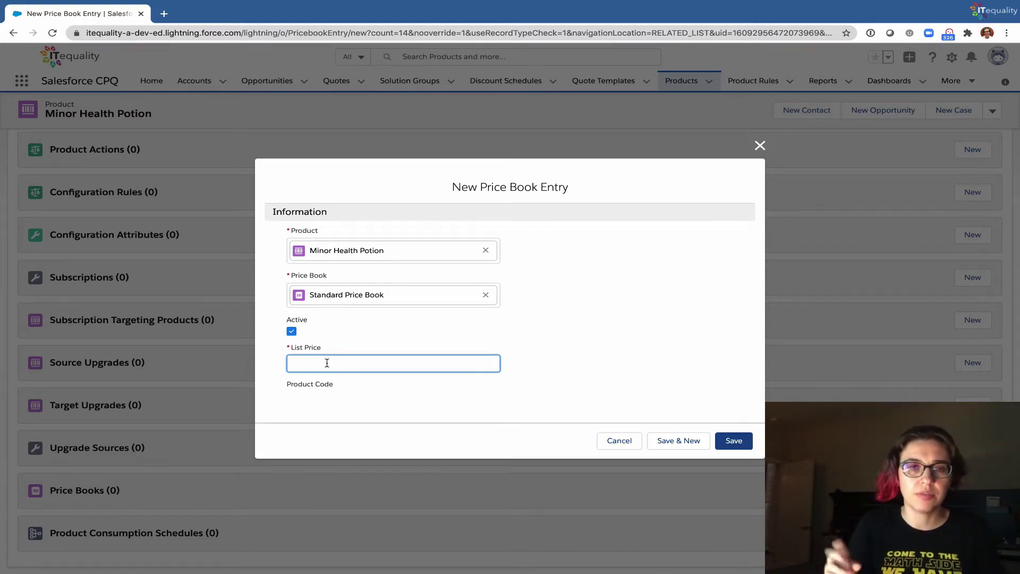
{"action": "type", "text": "2"}
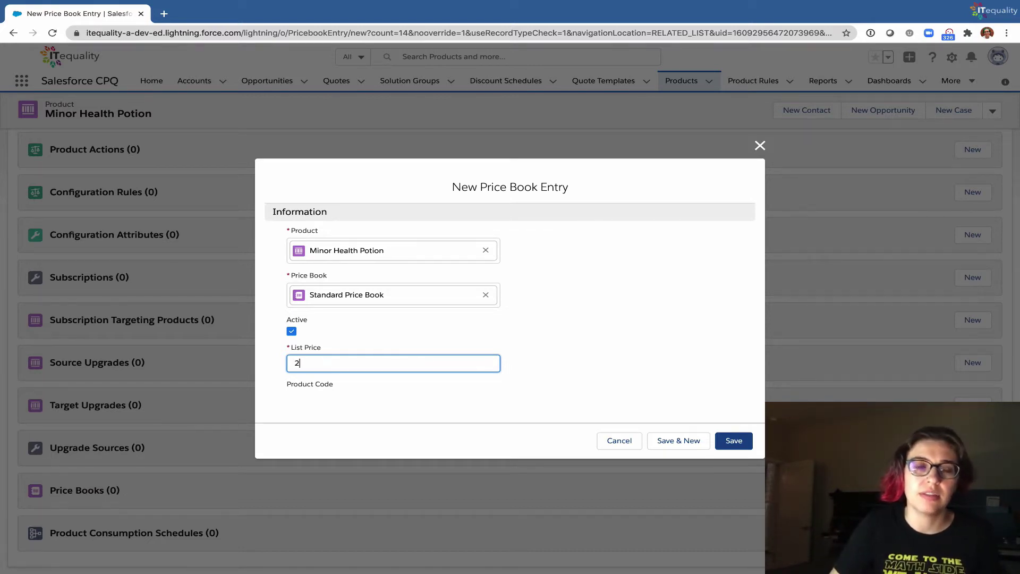
{"action": "left_click", "coordinate": [455, 391]}
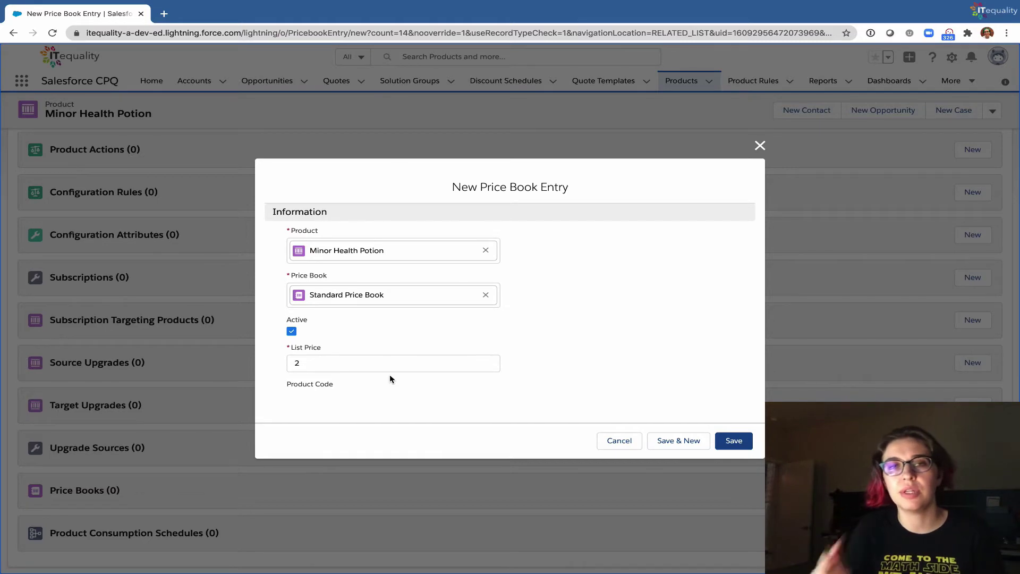
{"action": "left_click", "coordinate": [733, 442]}
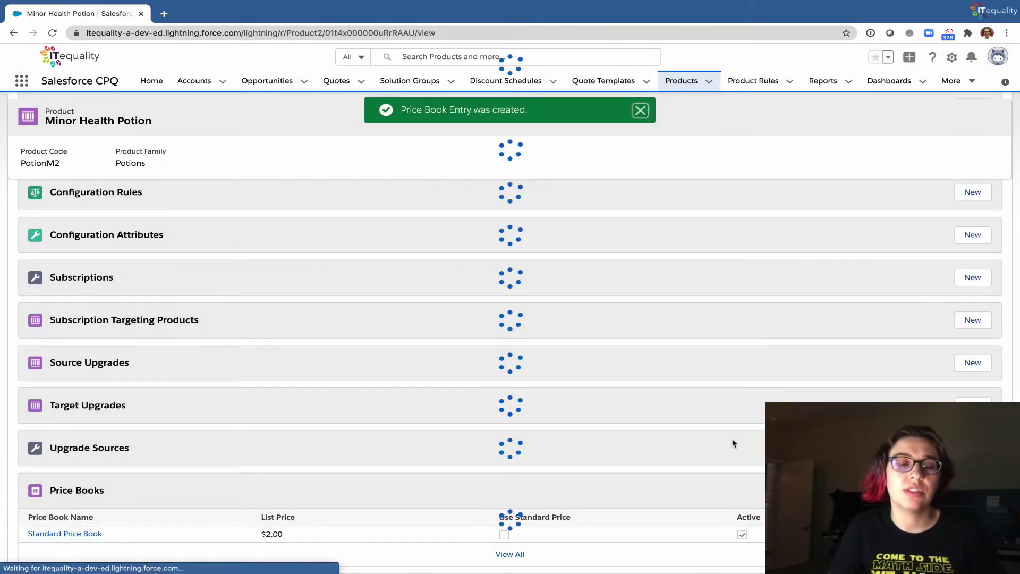
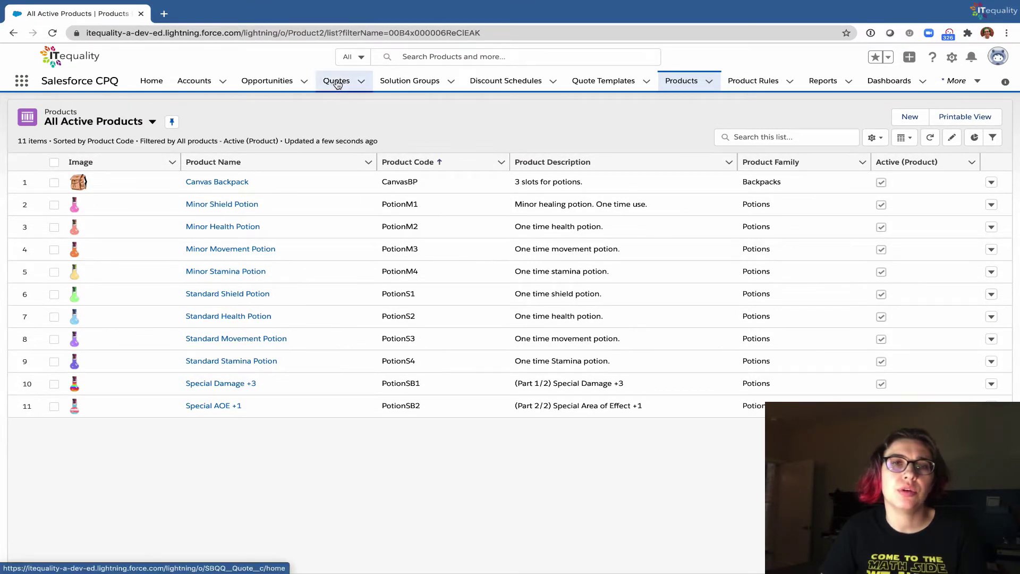
Create a new quote, keeping all default values such as Draft status and Net 30 payment terms
{"action": "left_click", "coordinate": [336, 84]}
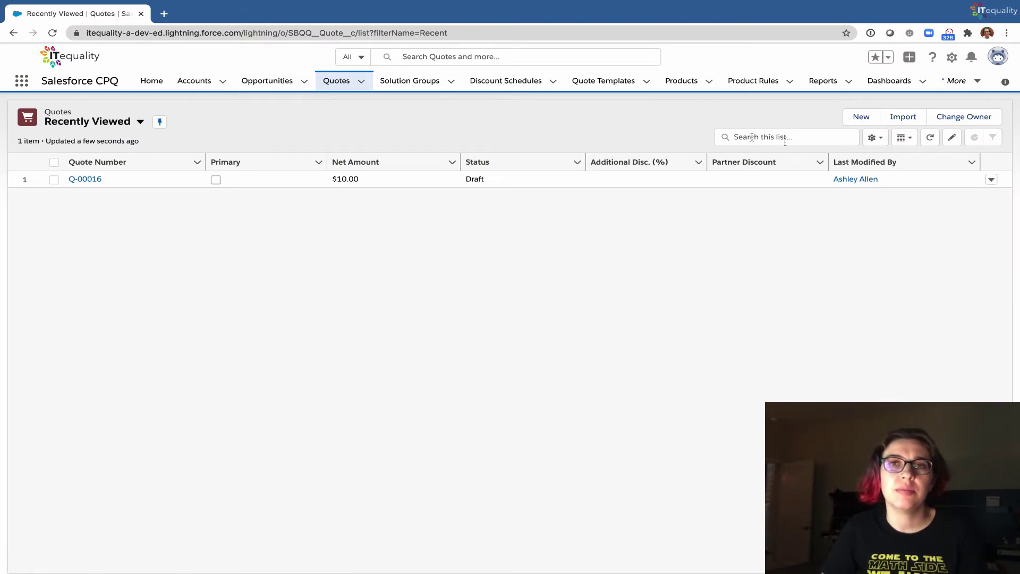
{"action": "left_click", "coordinate": [861, 118]}
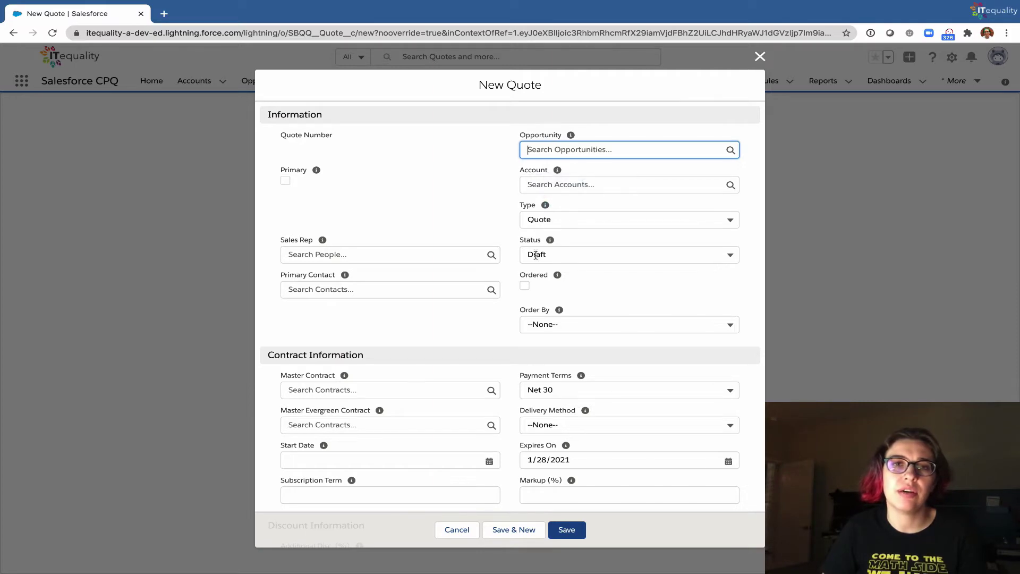
{"action": "left_click", "coordinate": [571, 535]}
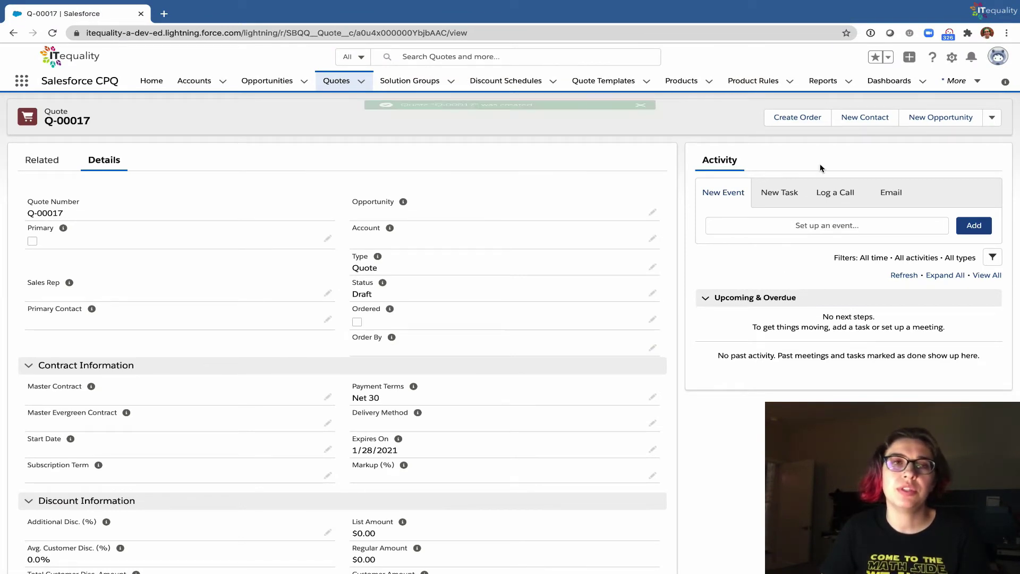
Open the new quote's lines for editing and choose the Standard Price Book
{"action": "left_click", "coordinate": [992, 118]}
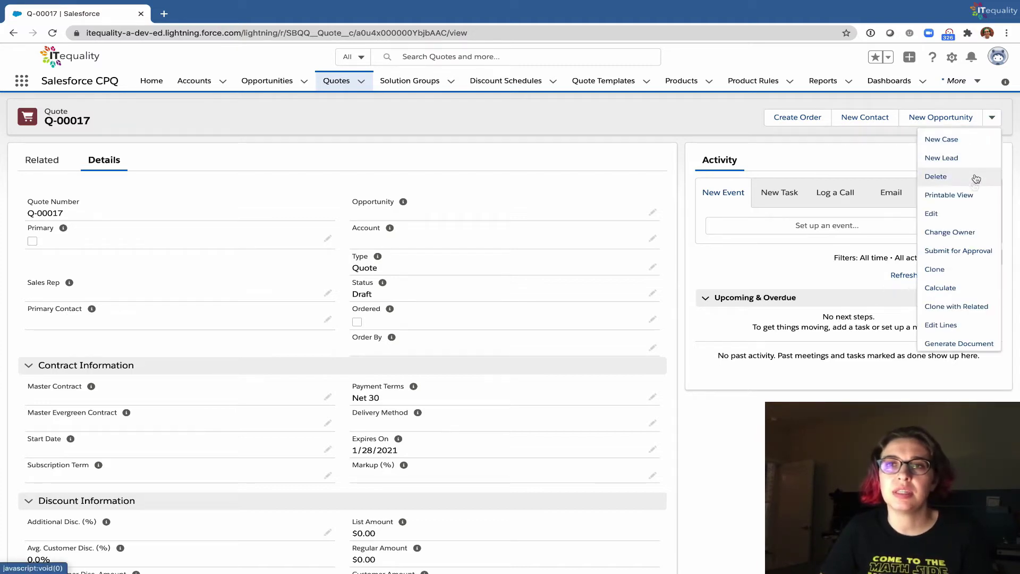
{"action": "left_click", "coordinate": [965, 329]}
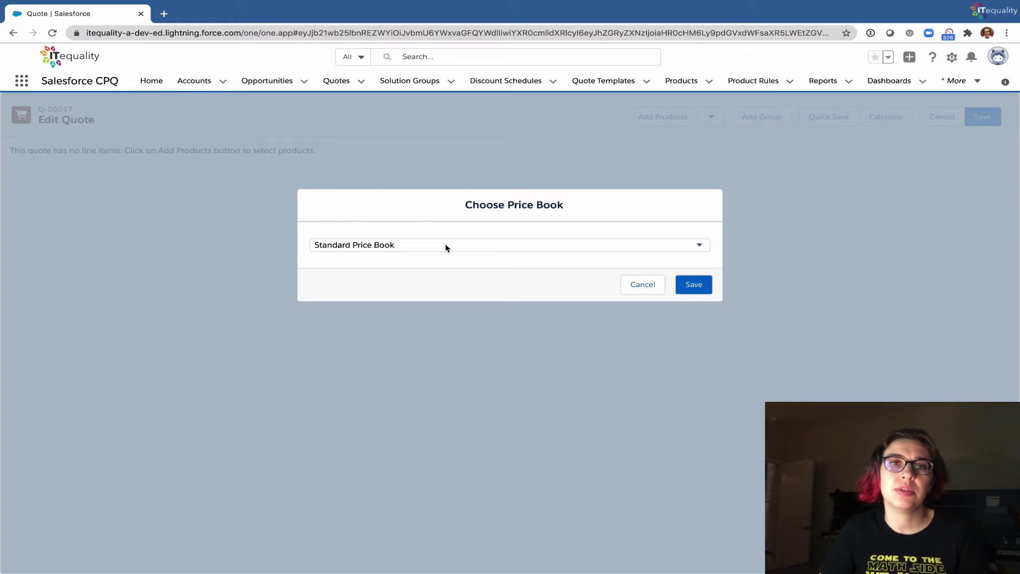
{"action": "left_click", "coordinate": [446, 246]}
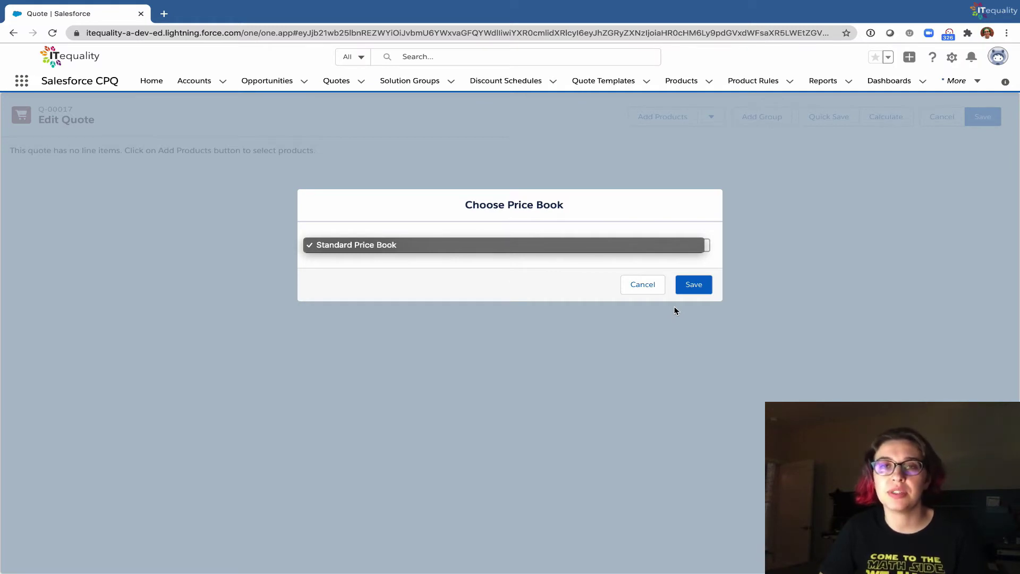
{"action": "left_click", "coordinate": [702, 290]}
{"action": "left_click", "coordinate": [702, 289]}
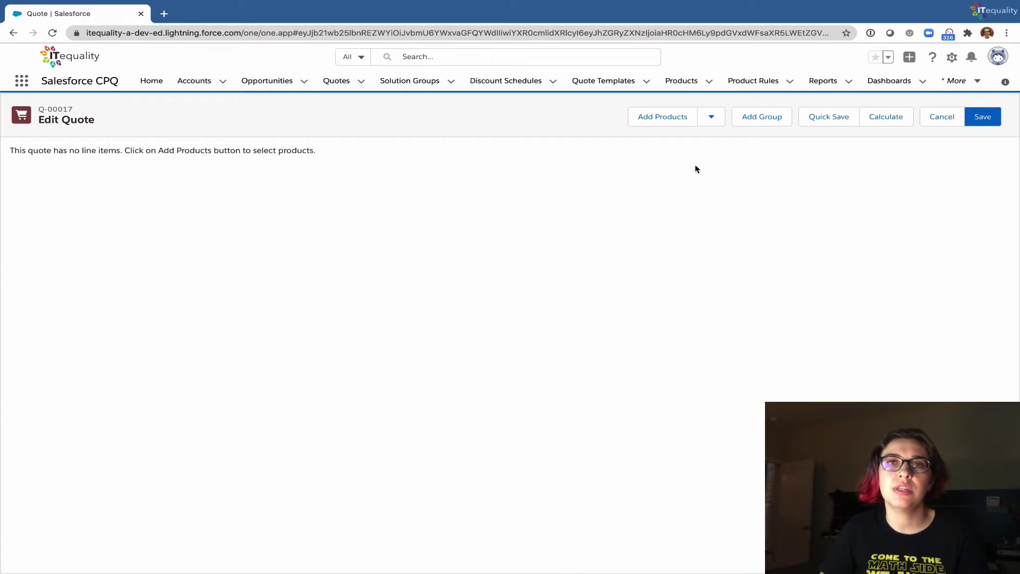
Open the product selection for the quote and examine its columns and available products
{"action": "left_click", "coordinate": [662, 120]}
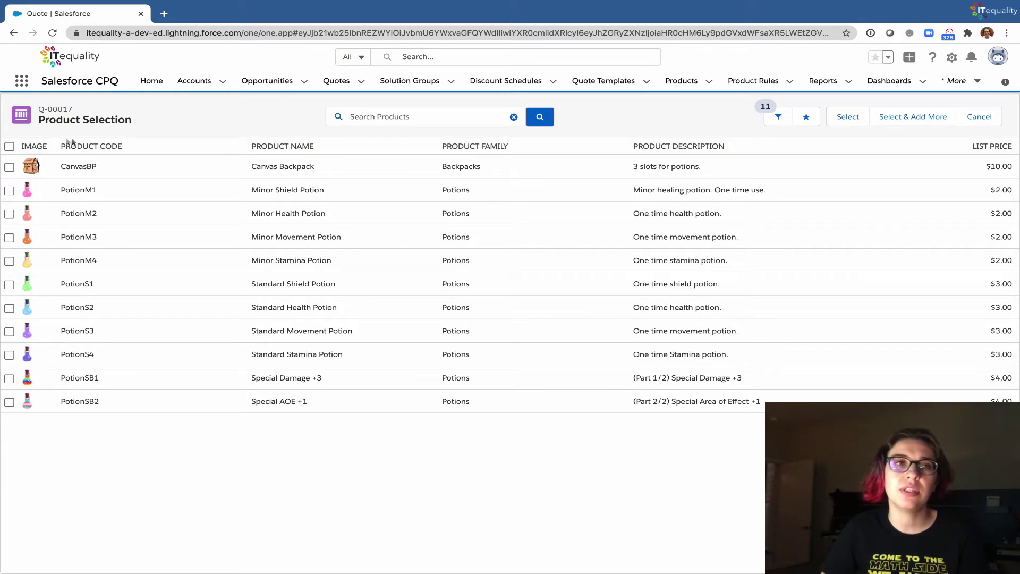
{"action": "left_click_drag", "start_coordinate": [43, 146], "coordinate": [22, 146]}
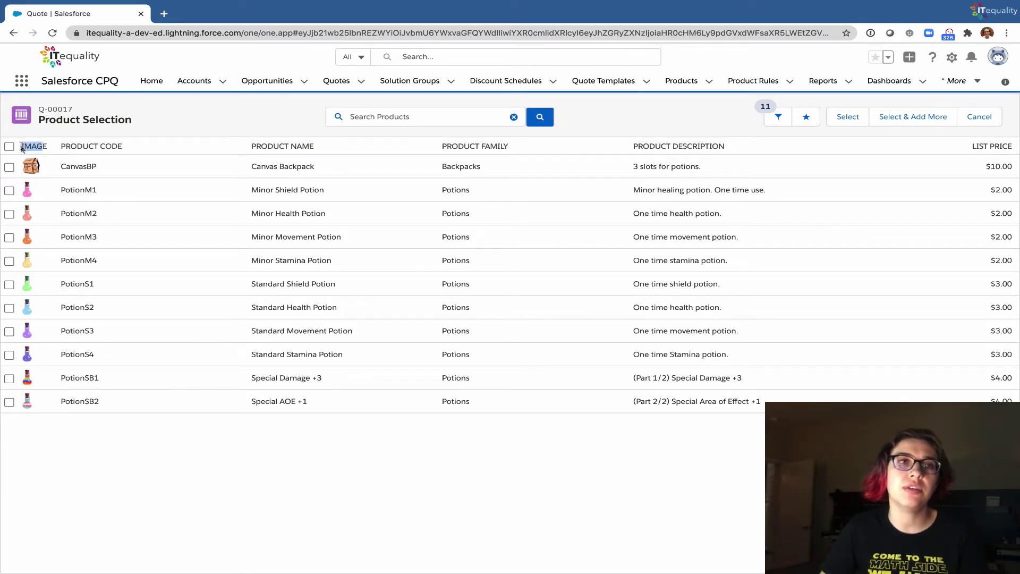
{"action": "left_click", "coordinate": [142, 151]}
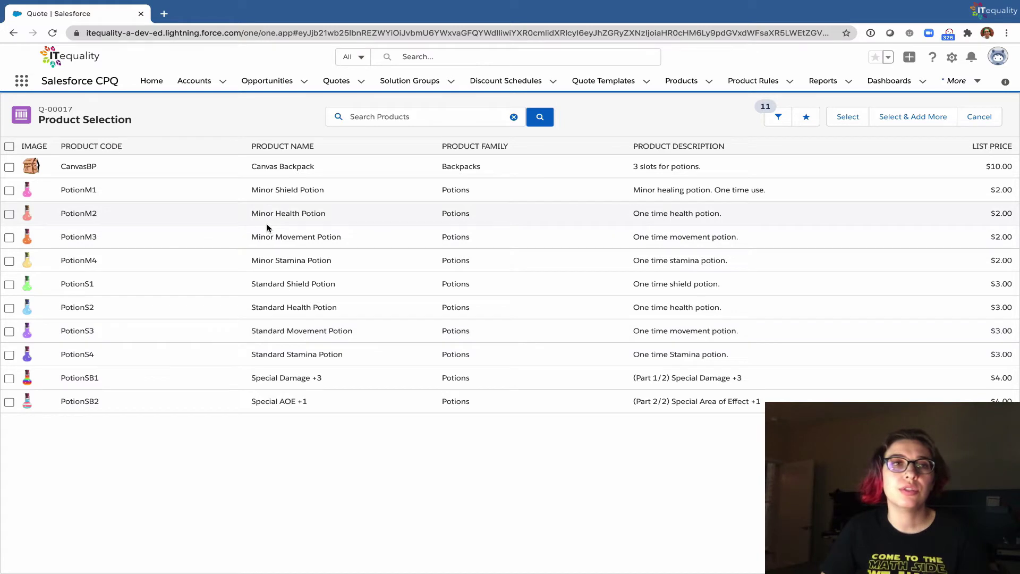
Open the related records of the Canvas Backpack product from the active products list
{"action": "left_click", "coordinate": [682, 81]}
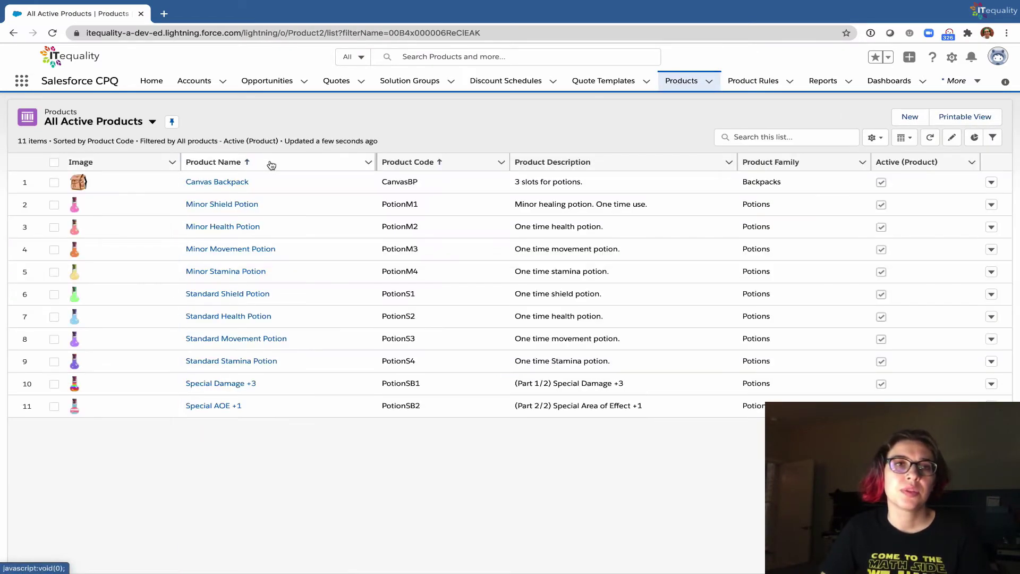
{"action": "left_click", "coordinate": [223, 184]}
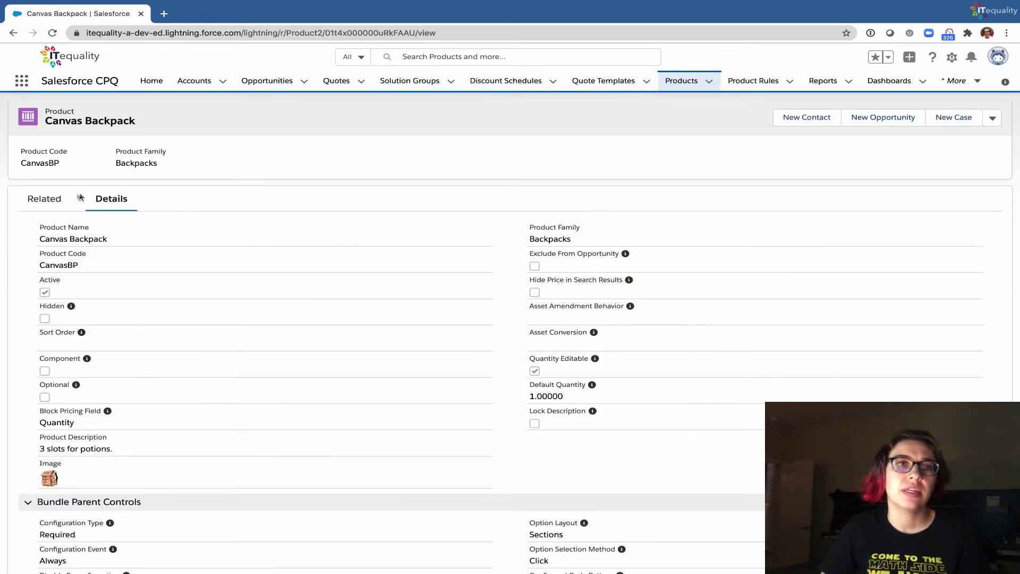
{"action": "left_click", "coordinate": [44, 206]}
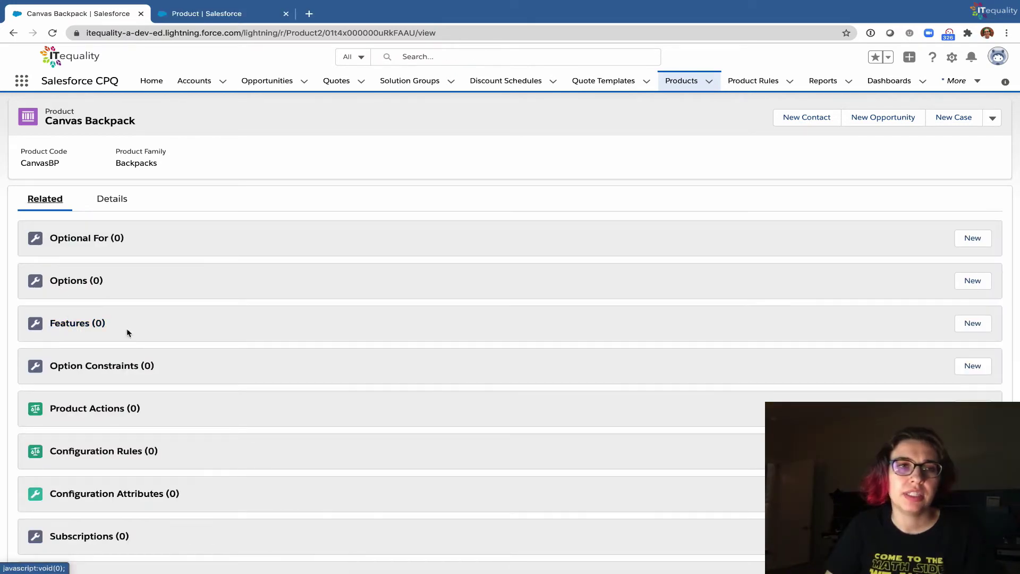
Create a Minor Potions feature on the Canvas Backpack with number 1, minimum options 0 and maximum options 3
{"action": "left_click", "coordinate": [971, 324]}
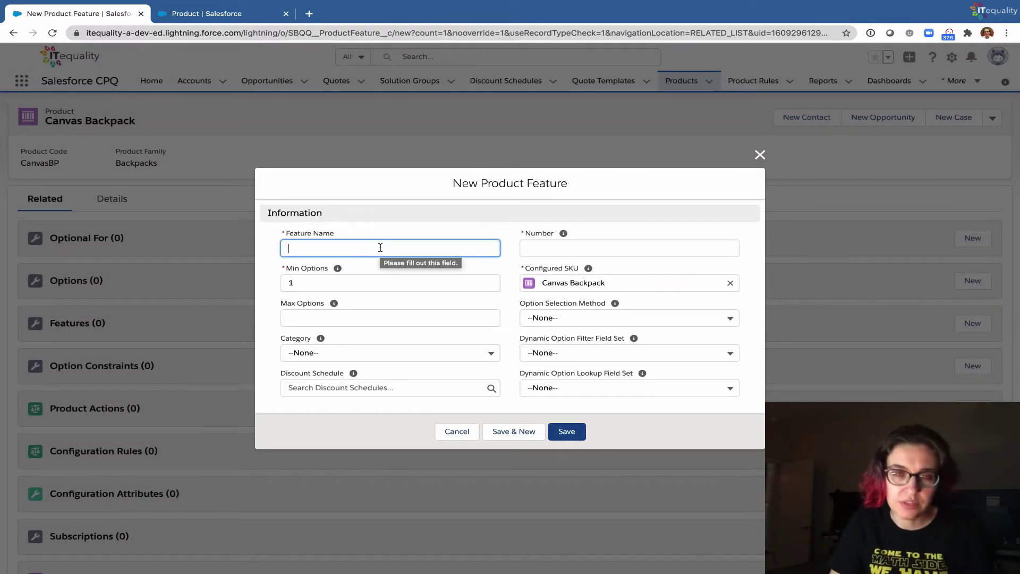
{"action": "type", "text": "M"}
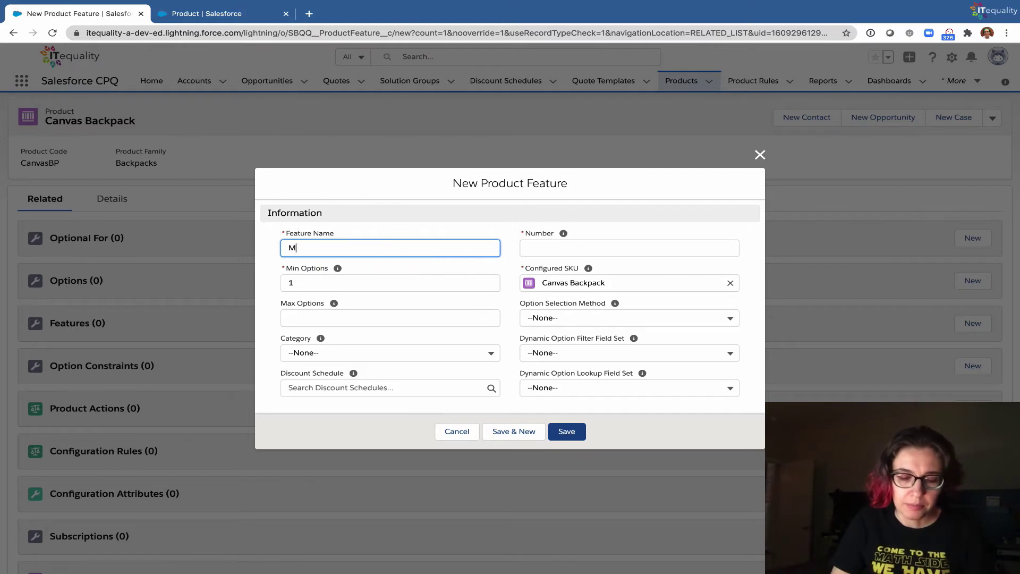
{"action": "type", "text": "inor Potions"}
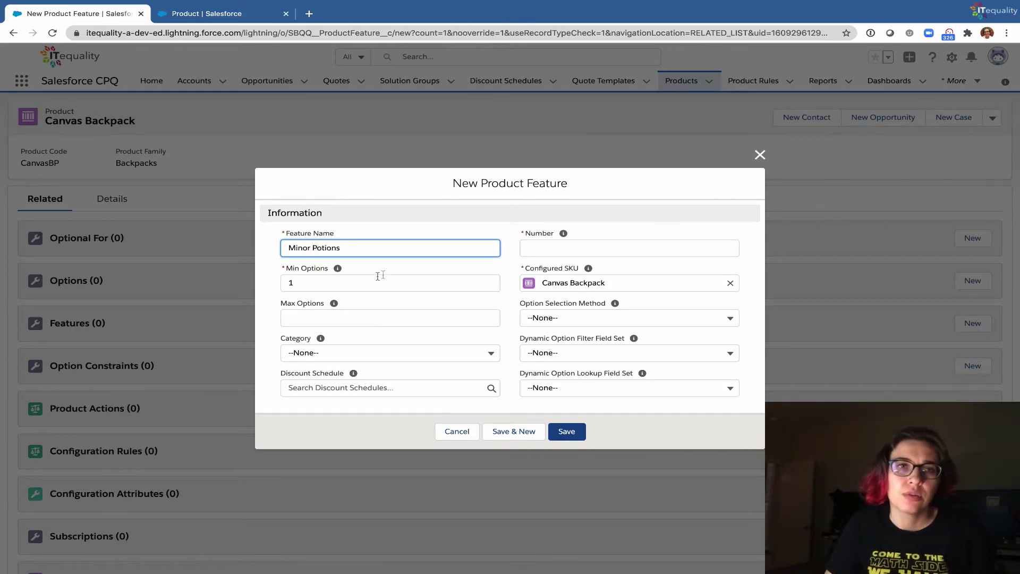
{"action": "left_click", "coordinate": [326, 282]}
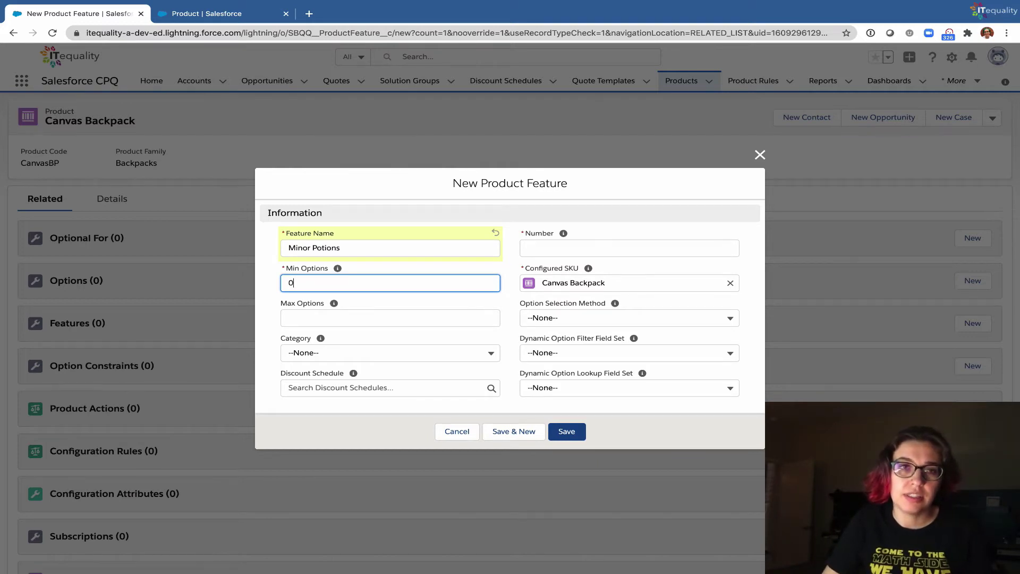
{"action": "left_click", "coordinate": [301, 318]}
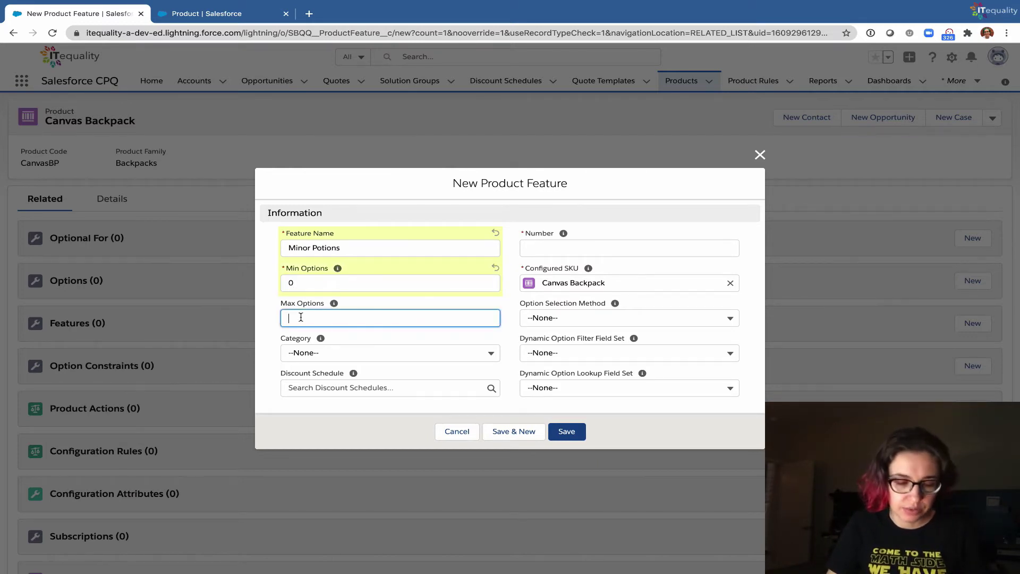
{"action": "type", "text": "3"}
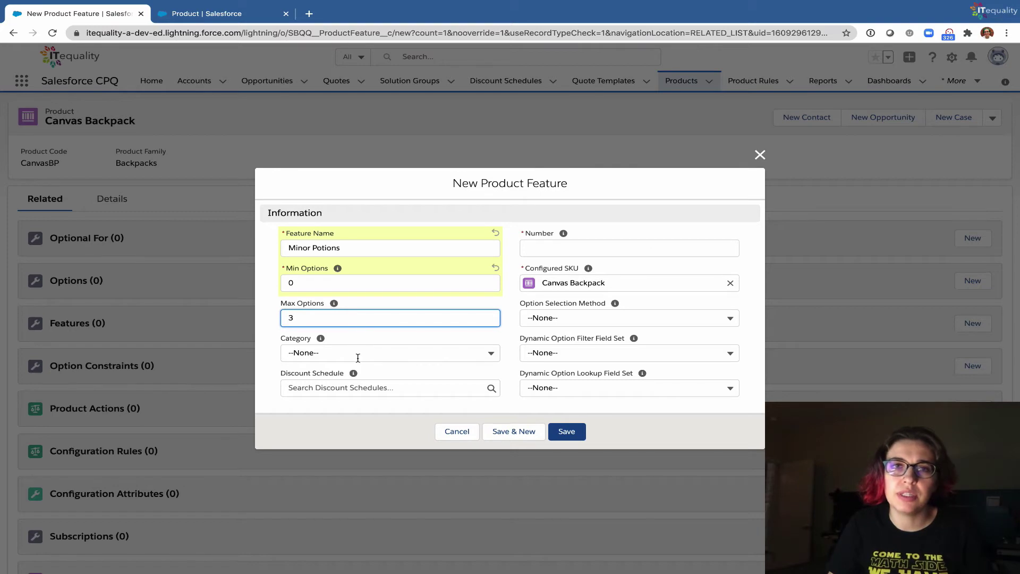
{"action": "left_click", "coordinate": [529, 251]}
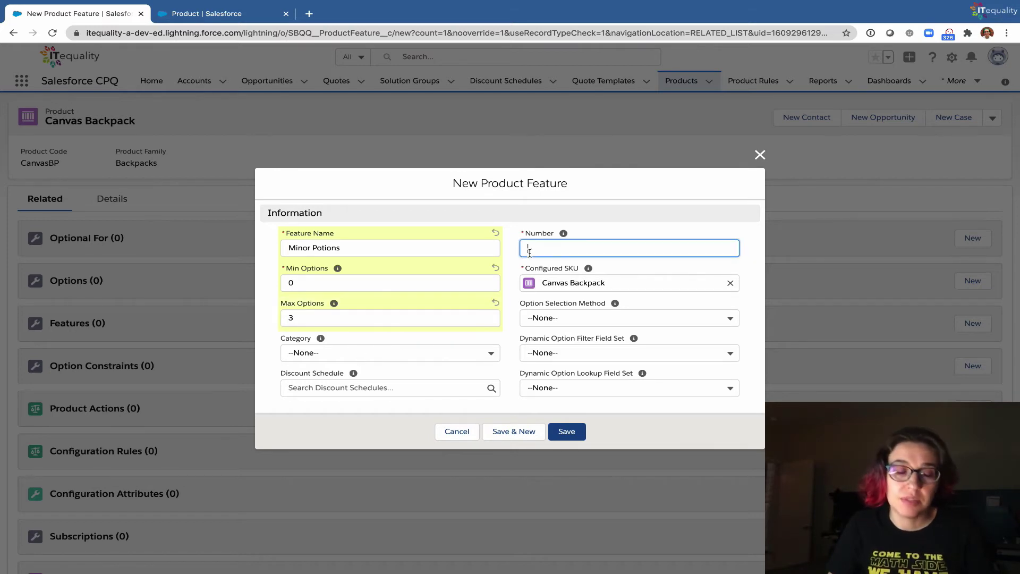
{"action": "type", "text": "1"}
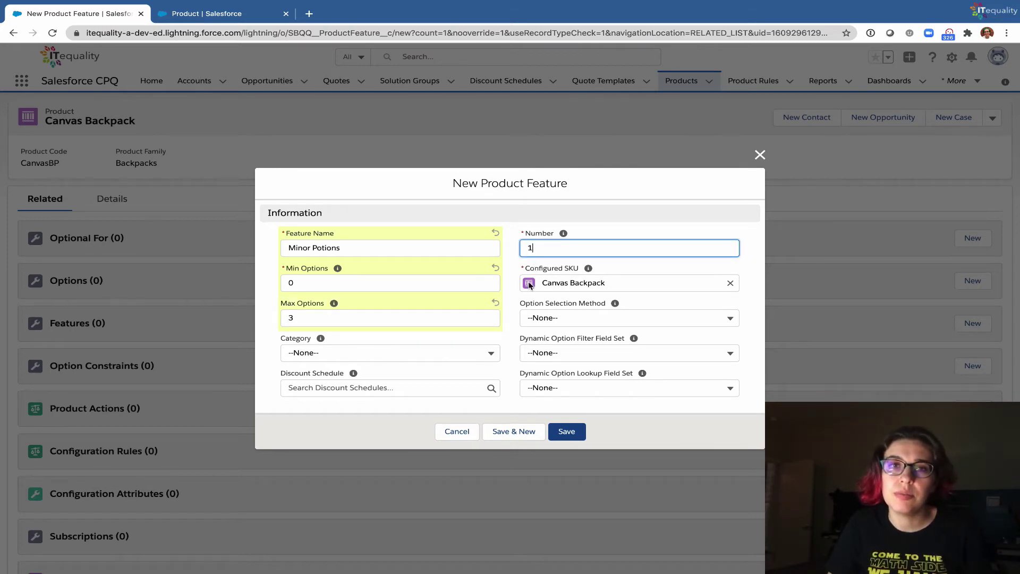
{"action": "left_click", "coordinate": [524, 430]}
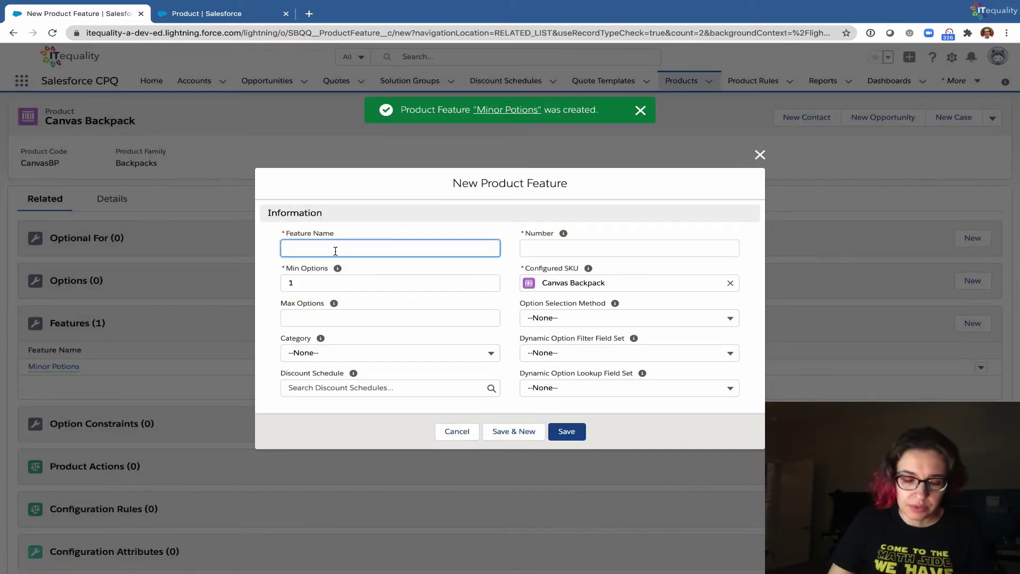
Create a Standard Potions feature on the Canvas Backpack with number 2, minimum options 0 and maximum options 3
{"action": "type", "text": "Standard Potions"}
{"action": "left_click", "coordinate": [320, 282]}
{"action": "type", "text": "0"}
{"action": "left_click", "coordinate": [317, 316]}
{"action": "type", "text": "3"}
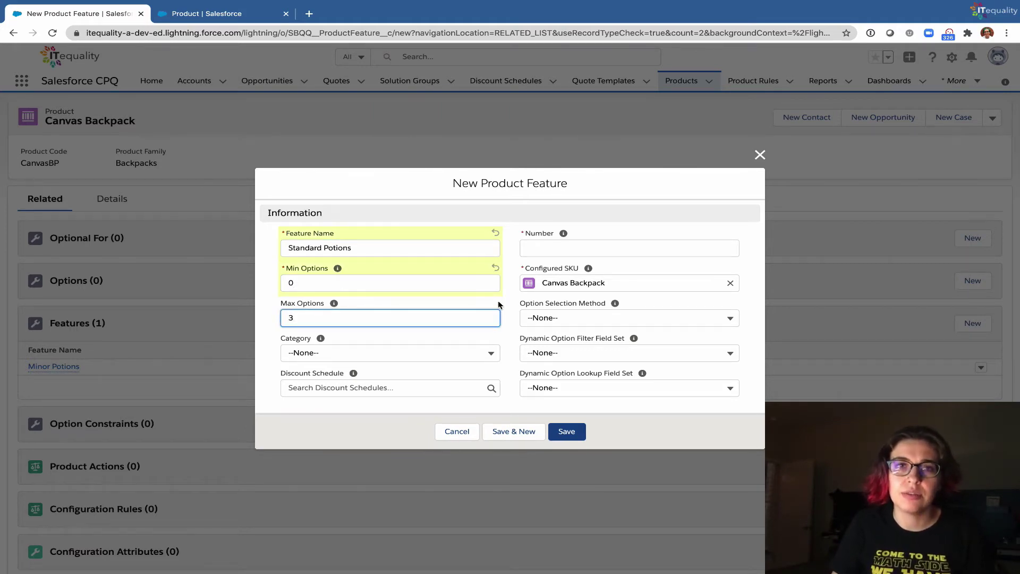
{"action": "left_click", "coordinate": [537, 248]}
{"action": "type", "text": "2"}
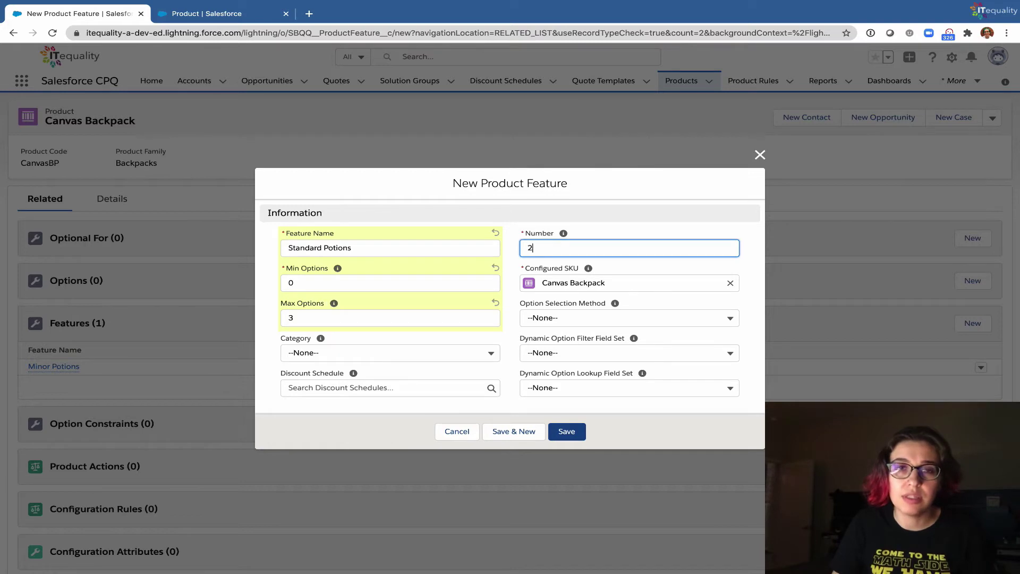
{"action": "left_click", "coordinate": [520, 433]}
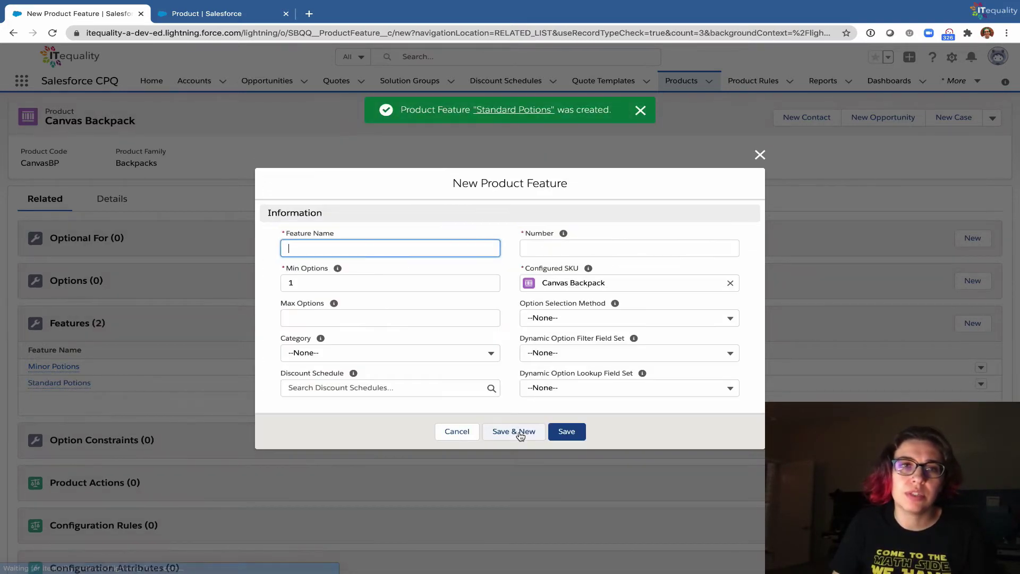
Create a Special feature on the Canvas Backpack with number 3, minimum options 0 and maximum options 2
{"action": "type", "text": "Special"}
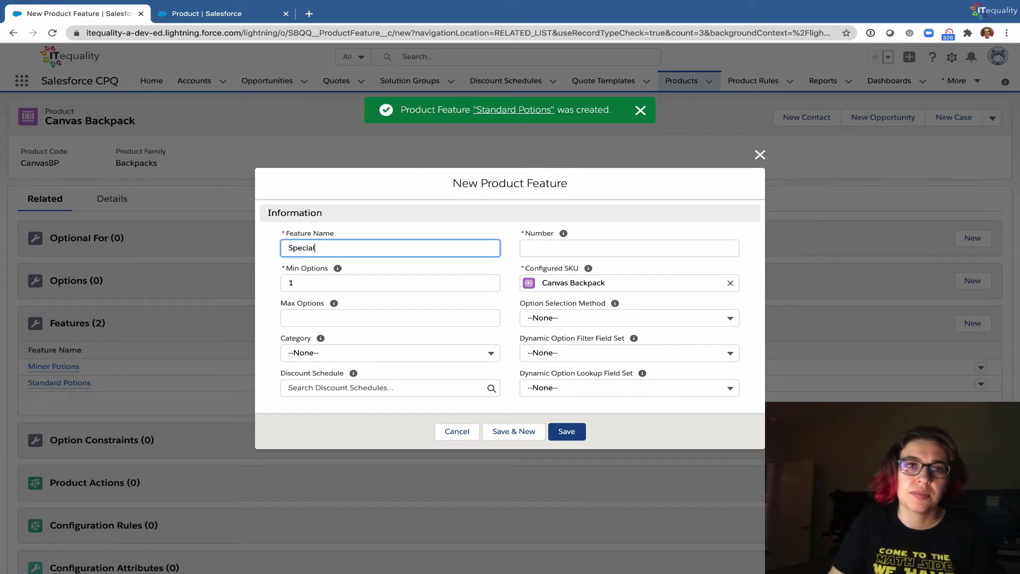
{"action": "left_click", "coordinate": [317, 284]}
{"action": "type", "text": "1"}
{"action": "key", "text": "BackSpace"}
{"action": "type", "text": "0"}
{"action": "left_click", "coordinate": [312, 318]}
{"action": "type", "text": "3"}
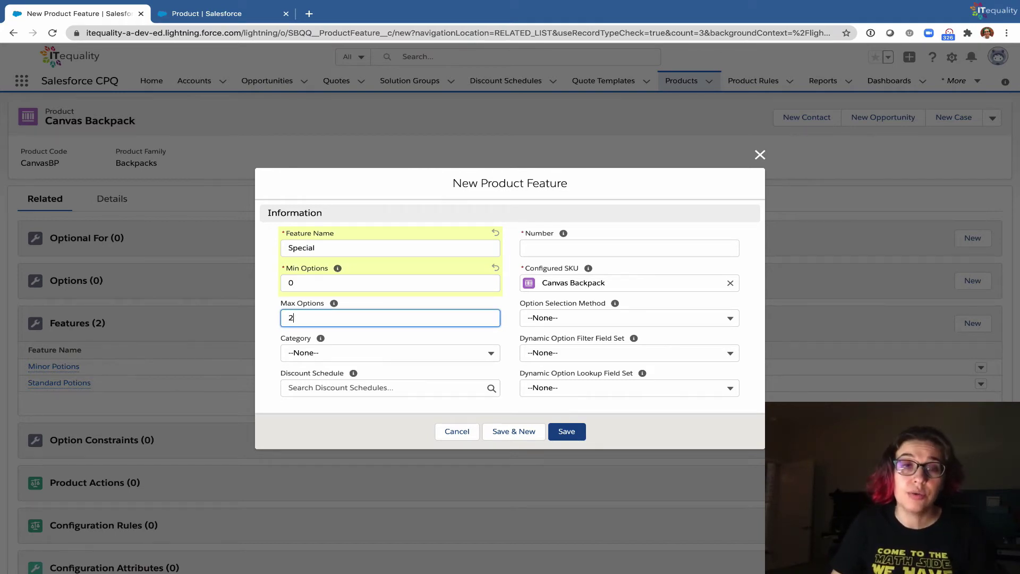
{"action": "left_click", "coordinate": [545, 248]}
{"action": "type", "text": "3"}
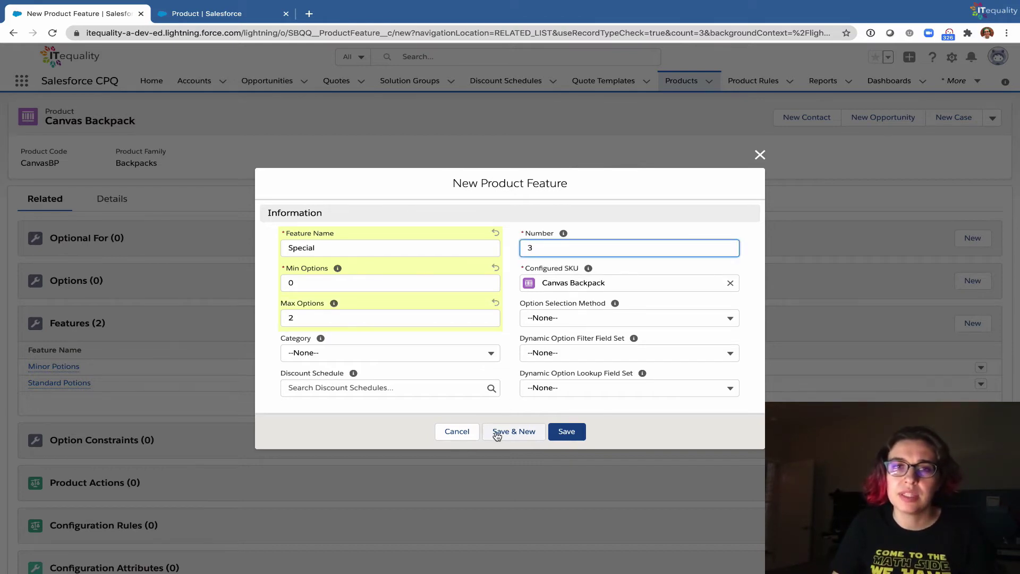
{"action": "left_click", "coordinate": [573, 436]}
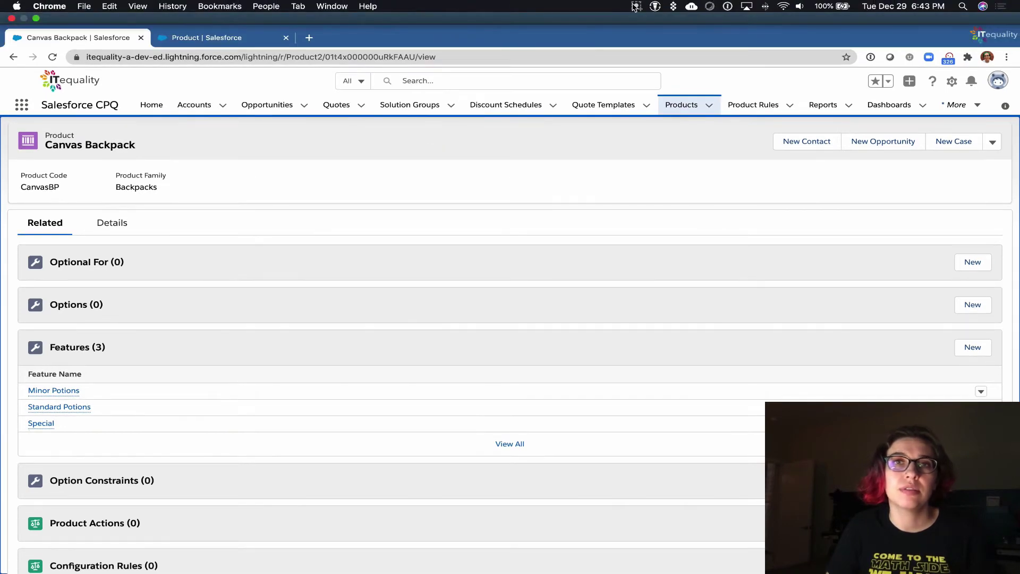
{"action": "left_click", "coordinate": [636, 6]}
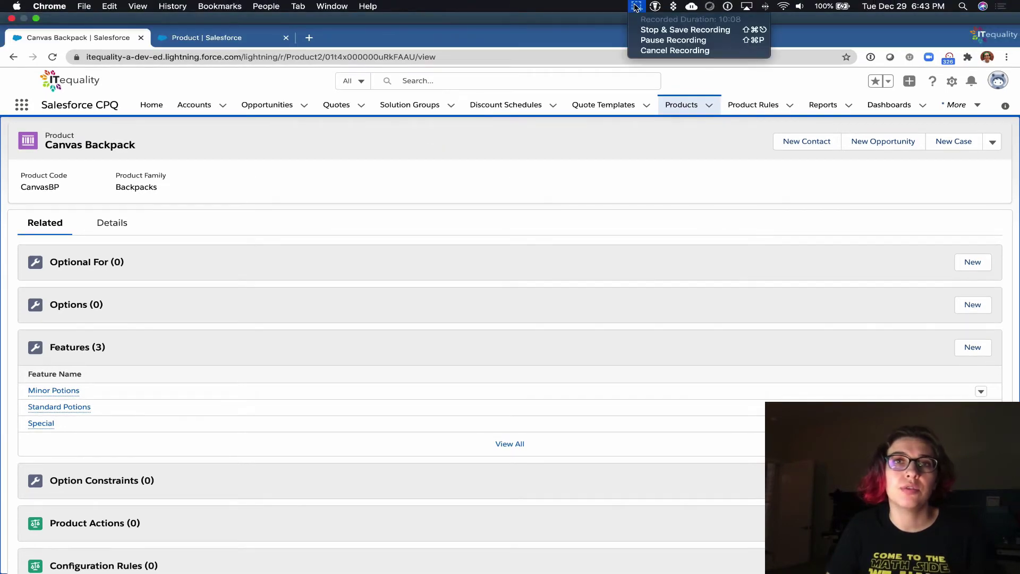
{"action": "left_click", "coordinate": [682, 41]}
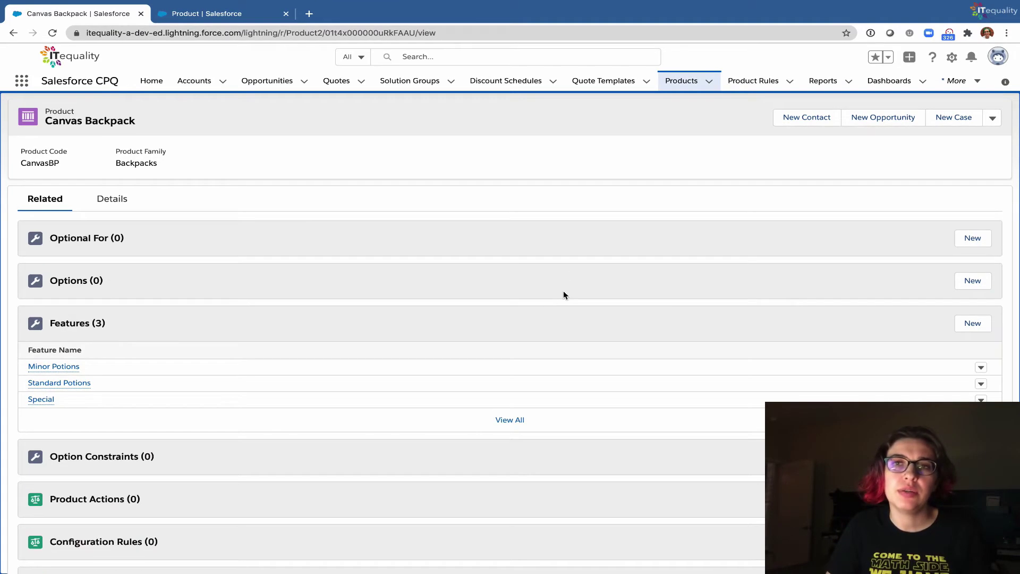
Start a new Canvas Backpack product option with number 10, optional SKU Minor Shield Potion and feature Minor Potions
{"action": "left_click", "coordinate": [972, 287]}
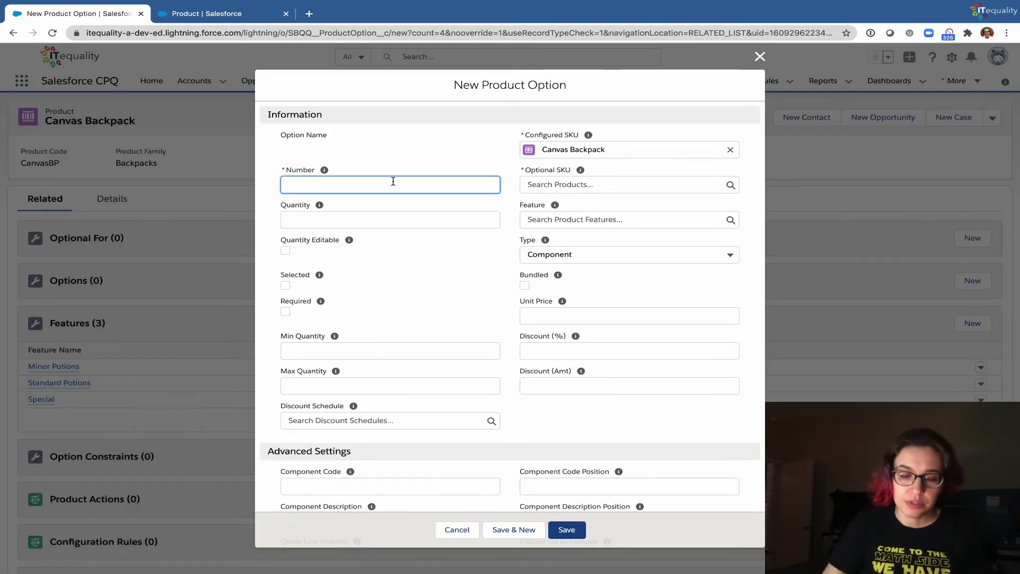
{"action": "type", "text": "10"}
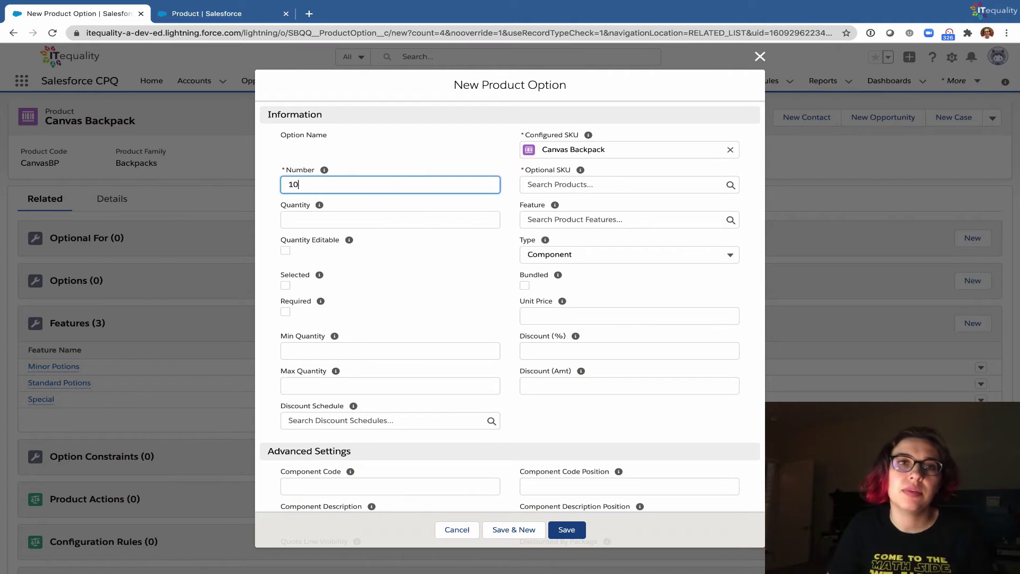
{"action": "left_click", "coordinate": [383, 221]}
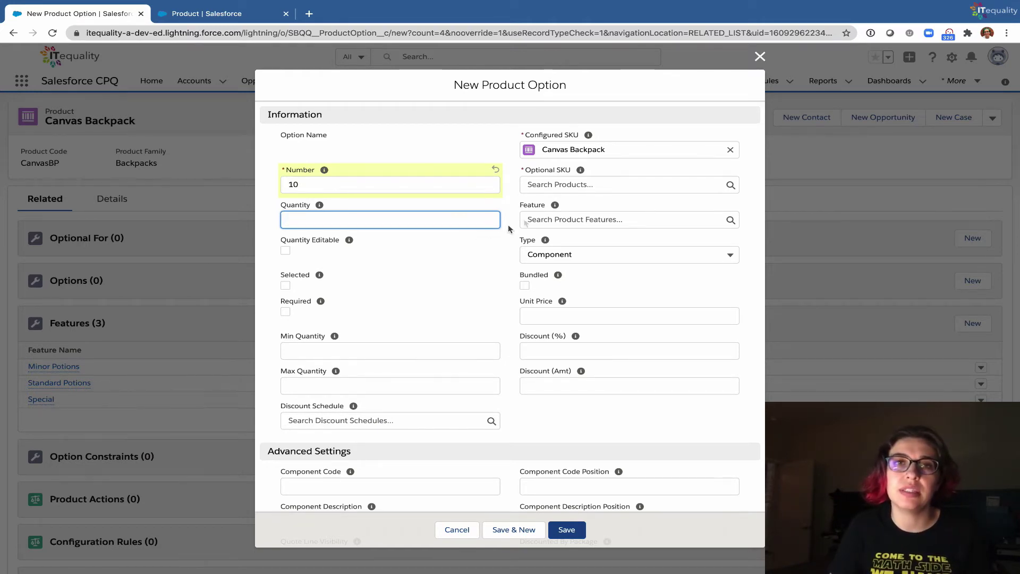
{"action": "left_click", "coordinate": [550, 184]}
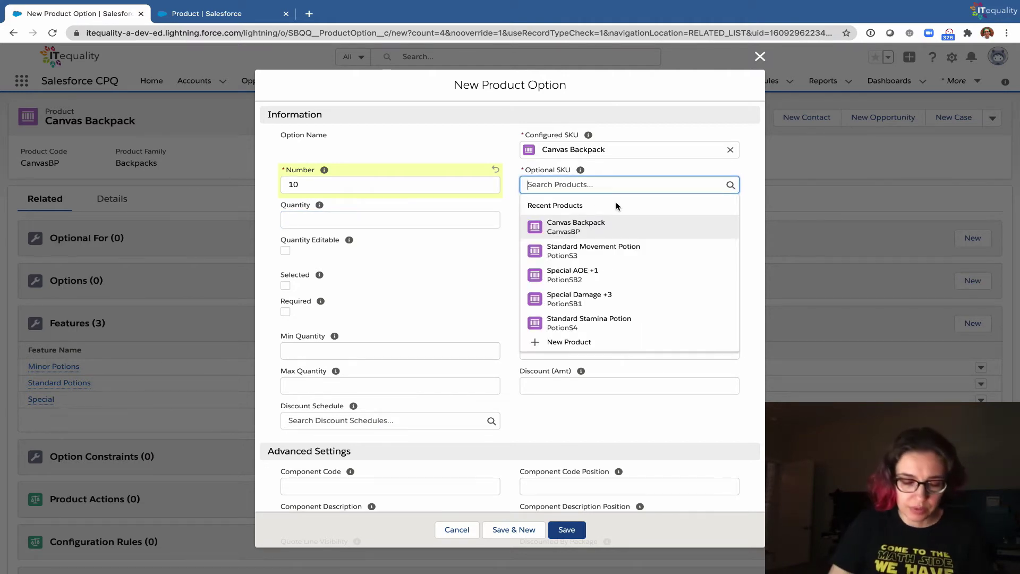
{"action": "type", "text": "min"}
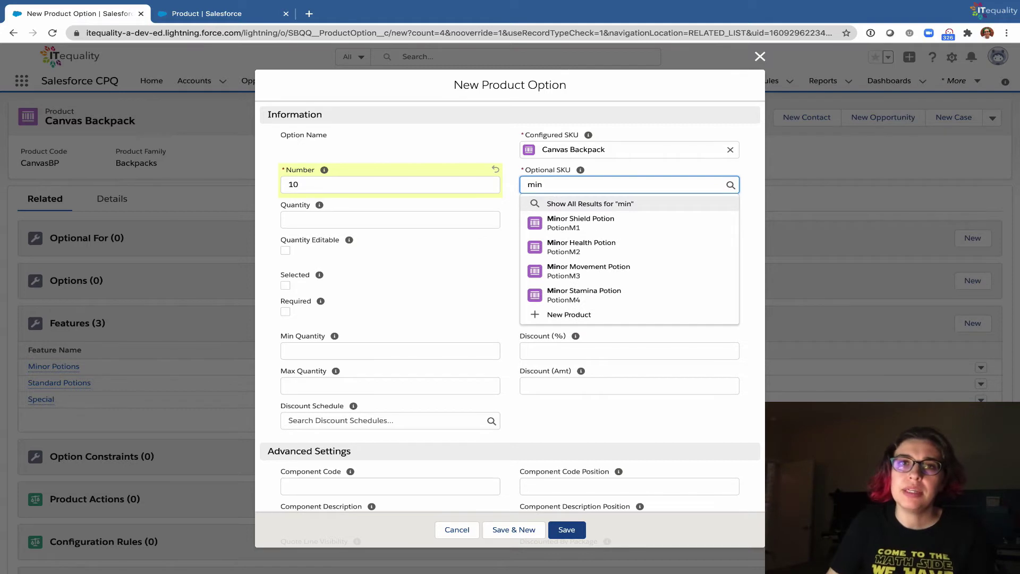
{"action": "left_click", "coordinate": [579, 225]}
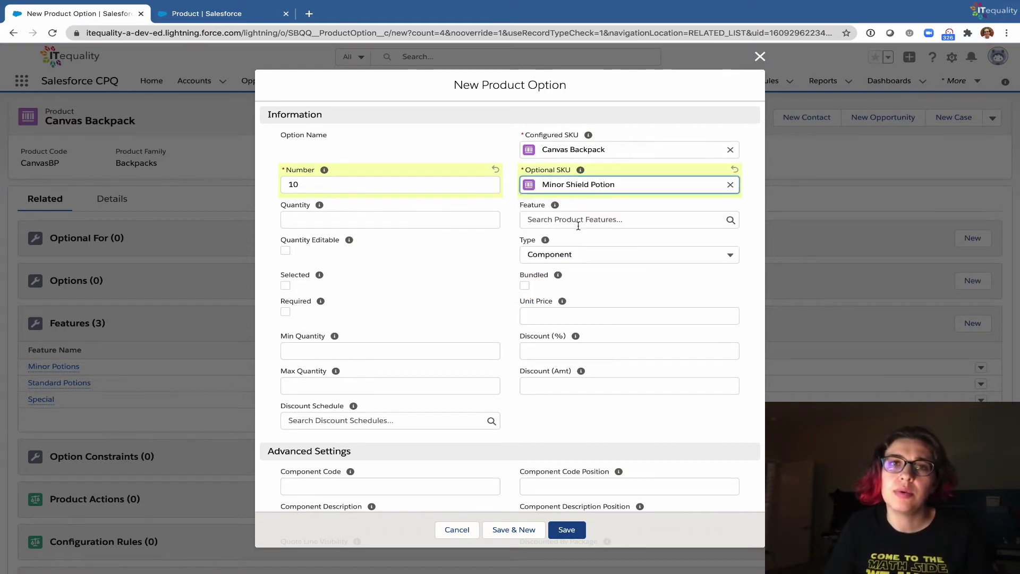
{"action": "left_click", "coordinate": [574, 223]}
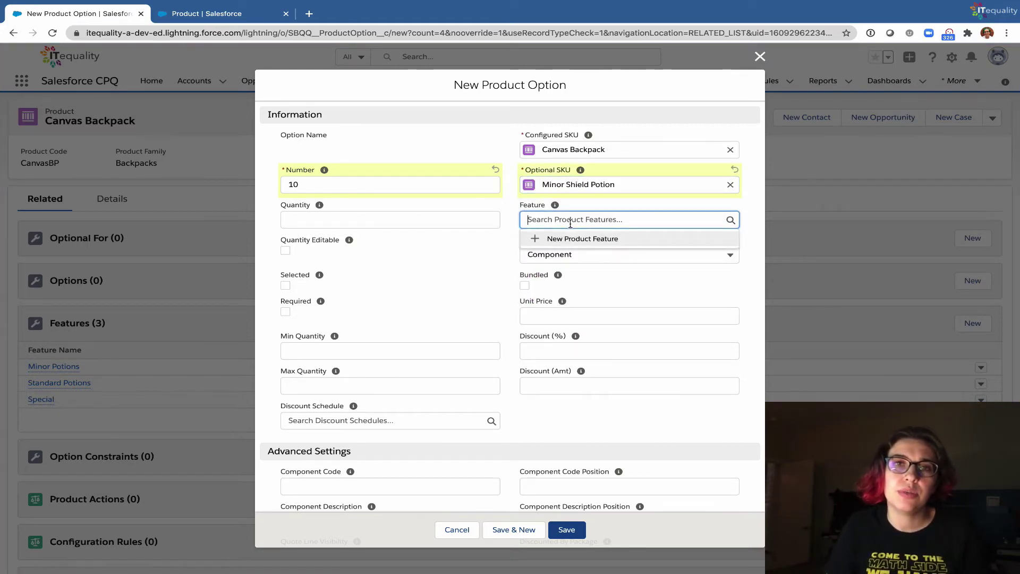
{"action": "type", "text": "minor"}
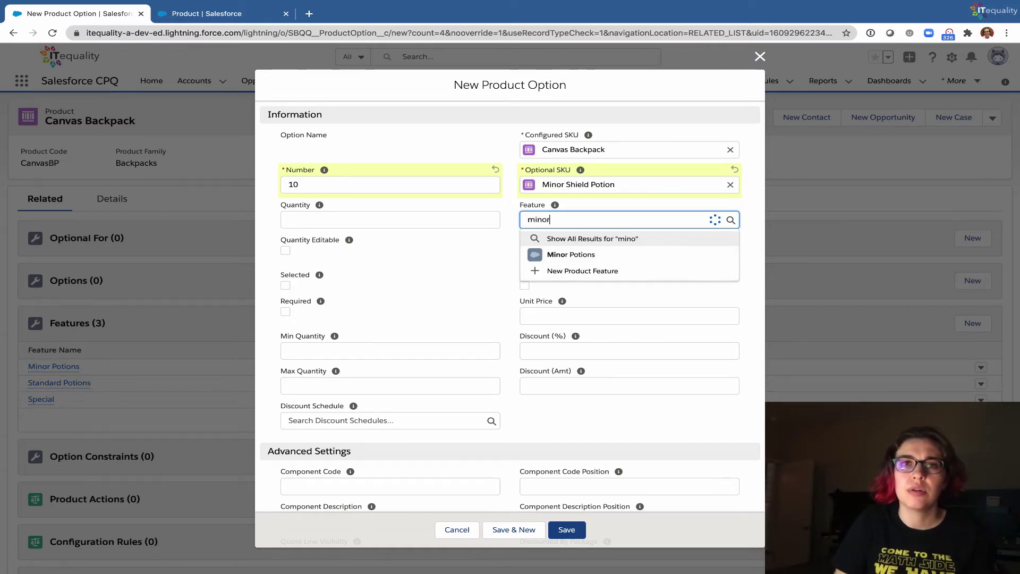
{"action": "left_click", "coordinate": [572, 255]}
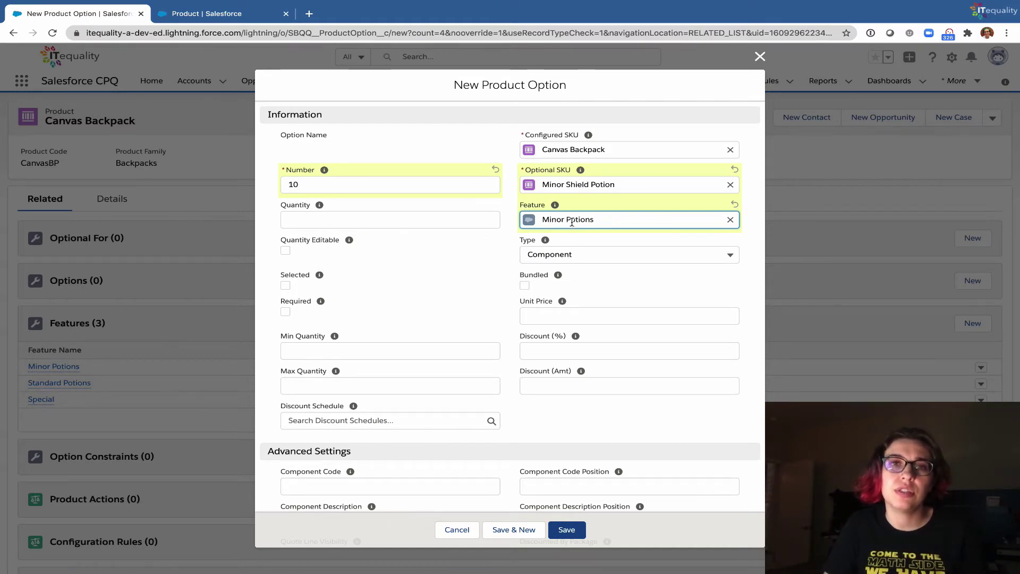
Set the Minor Shield Potion option's type to Component and mark it as Bundled
{"action": "mouse_move", "coordinate": [547, 240]}
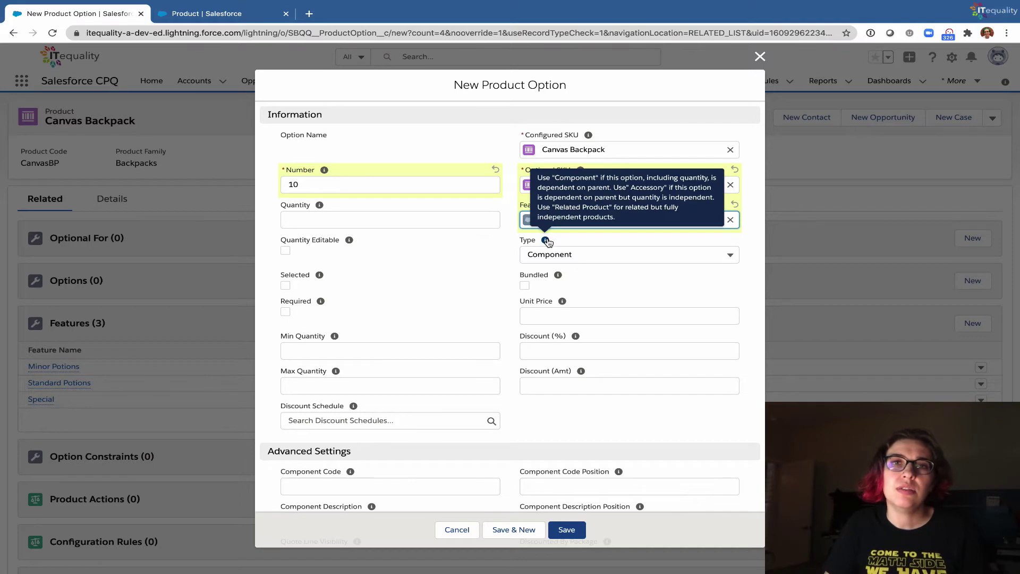
{"action": "left_click", "coordinate": [546, 241]}
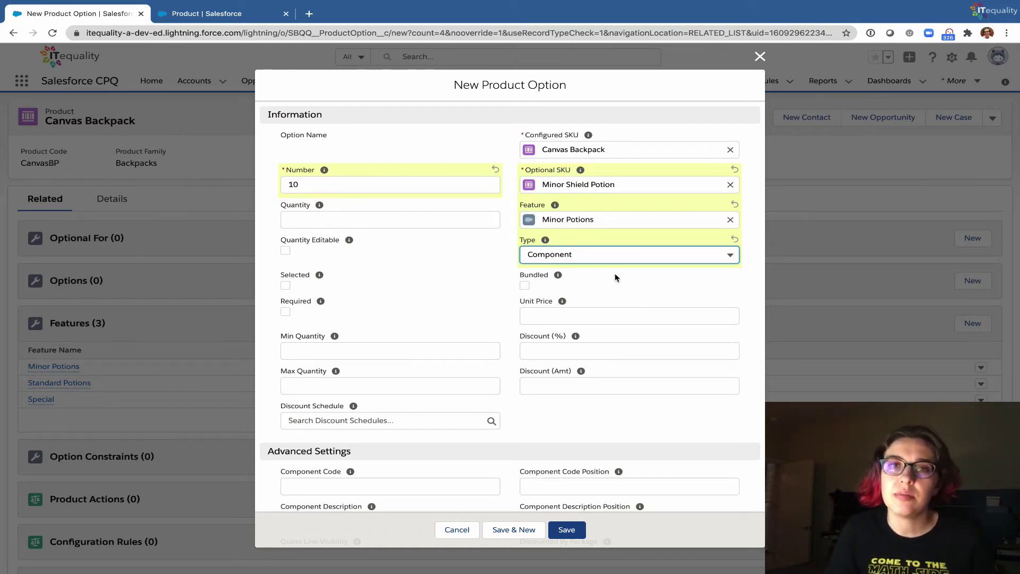
{"action": "left_click", "coordinate": [525, 286]}
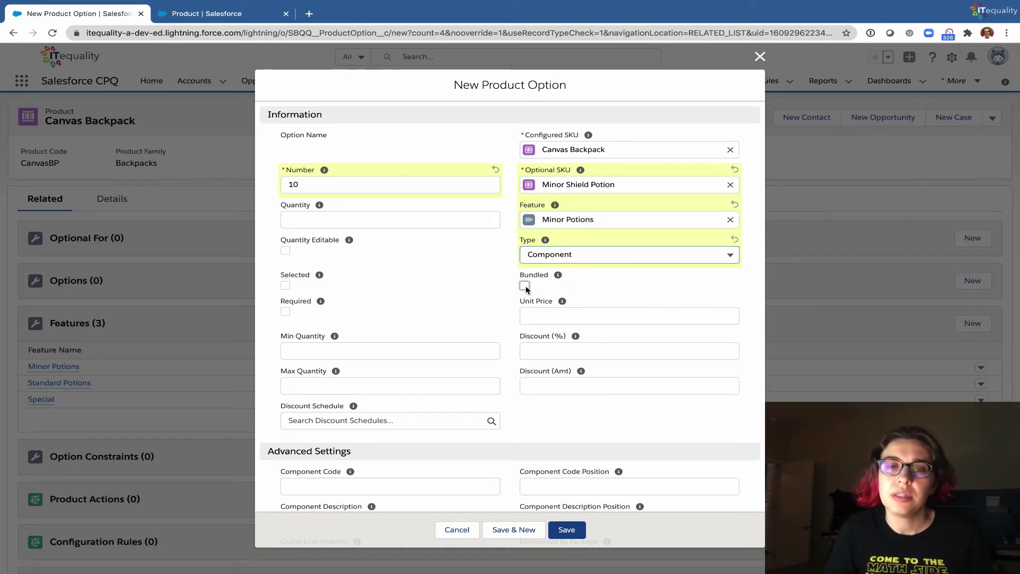
{"action": "mouse_move", "coordinate": [559, 277]}
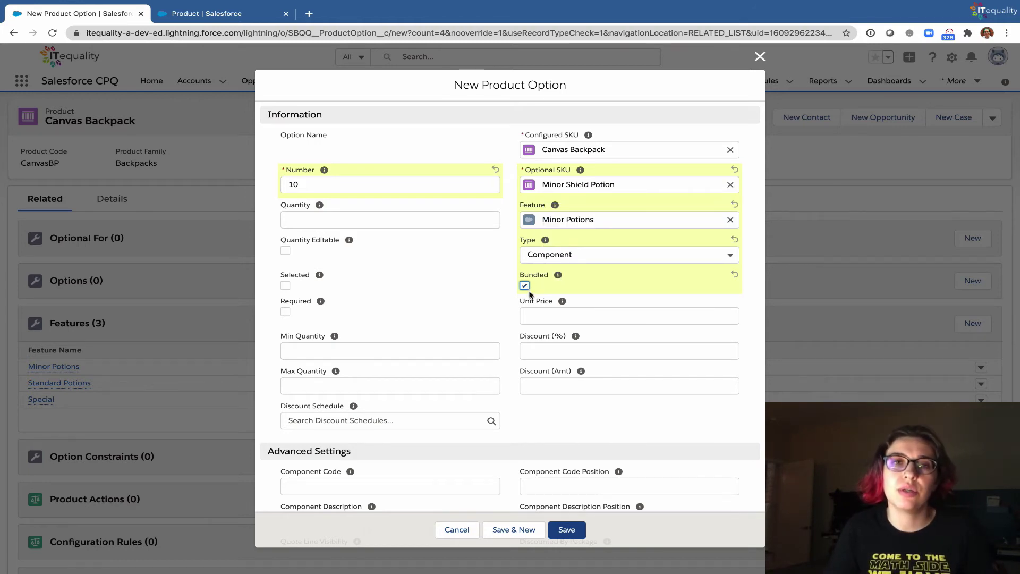
{"action": "scroll", "coordinate": [433, 324], "scroll_direction": "down", "scroll_amount": 2}
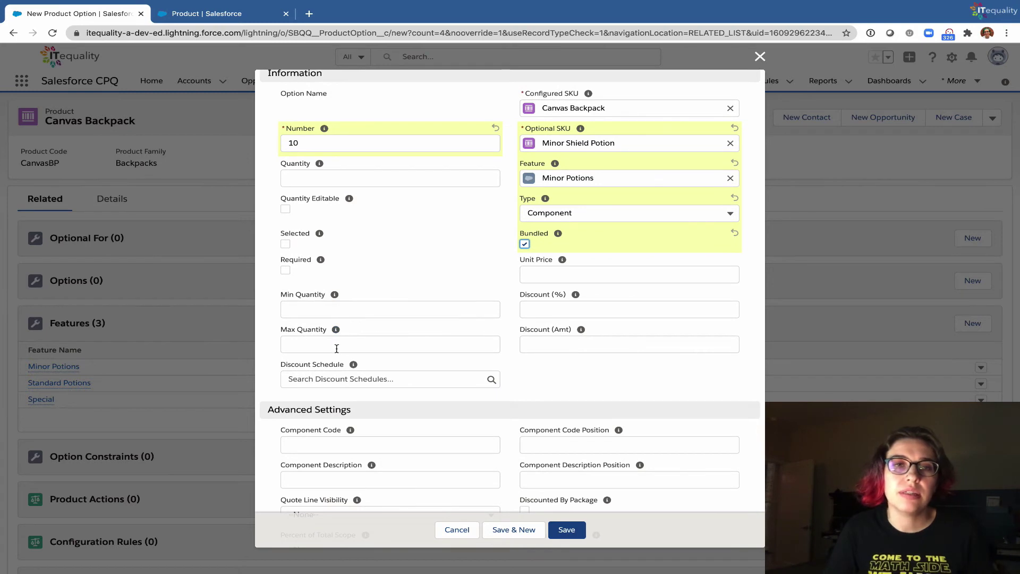
Set the Minor Shield Potion option's maximum quantity to 3, then save it and open another new option
{"action": "left_click", "coordinate": [361, 341]}
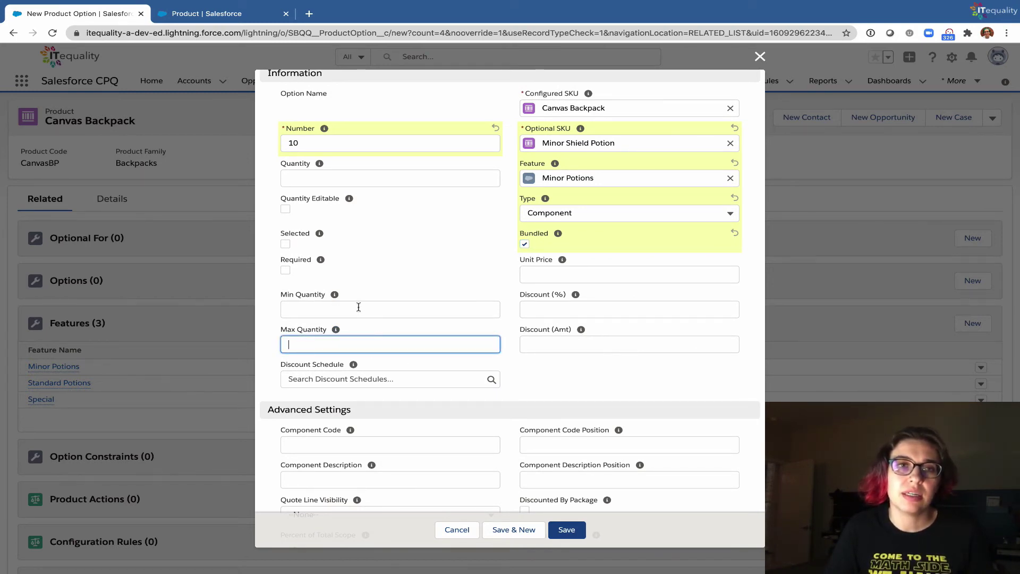
{"action": "type", "text": "3"}
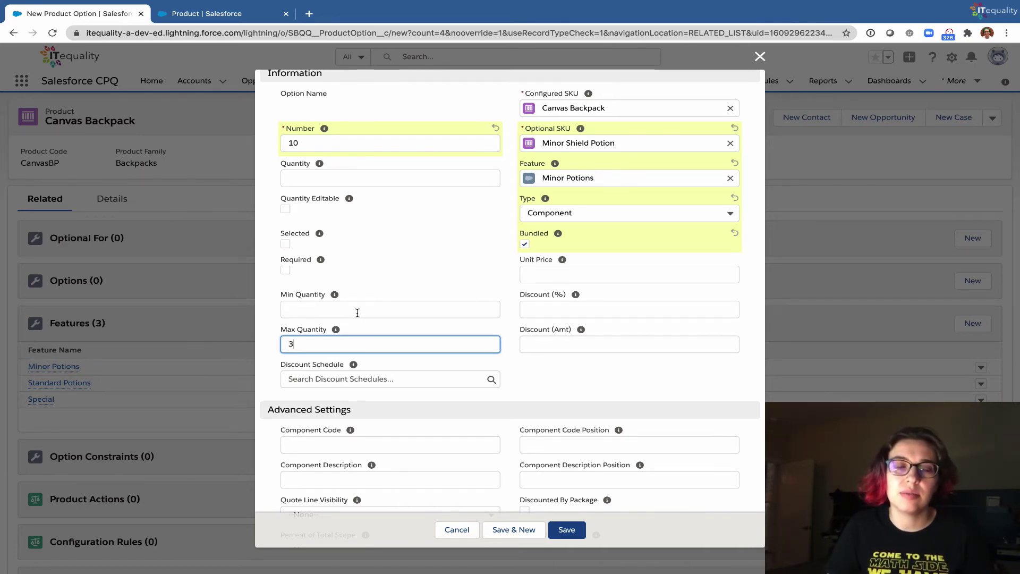
{"action": "scroll", "coordinate": [471, 433], "scroll_direction": "down", "scroll_amount": 1}
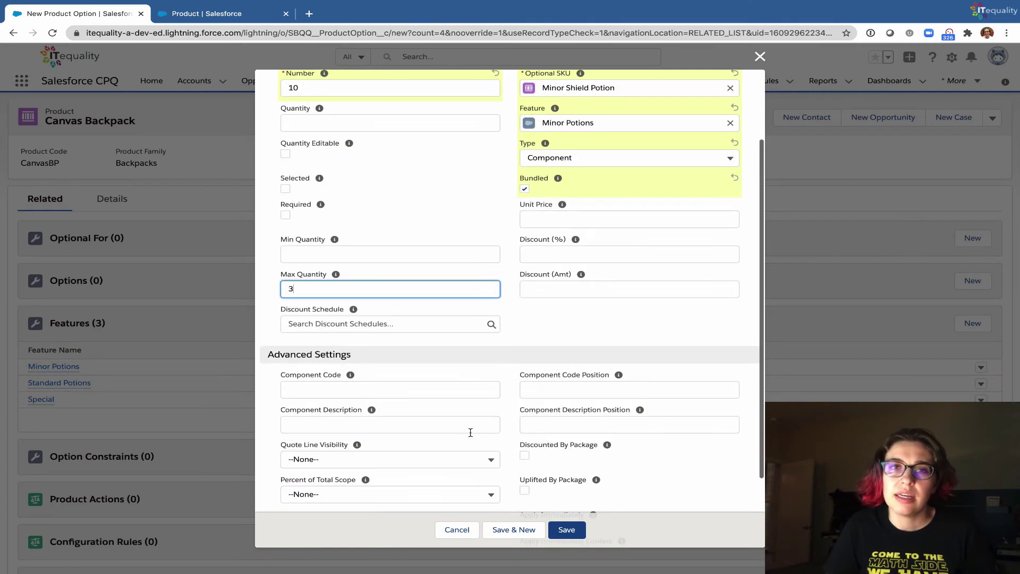
{"action": "left_click", "coordinate": [528, 532]}
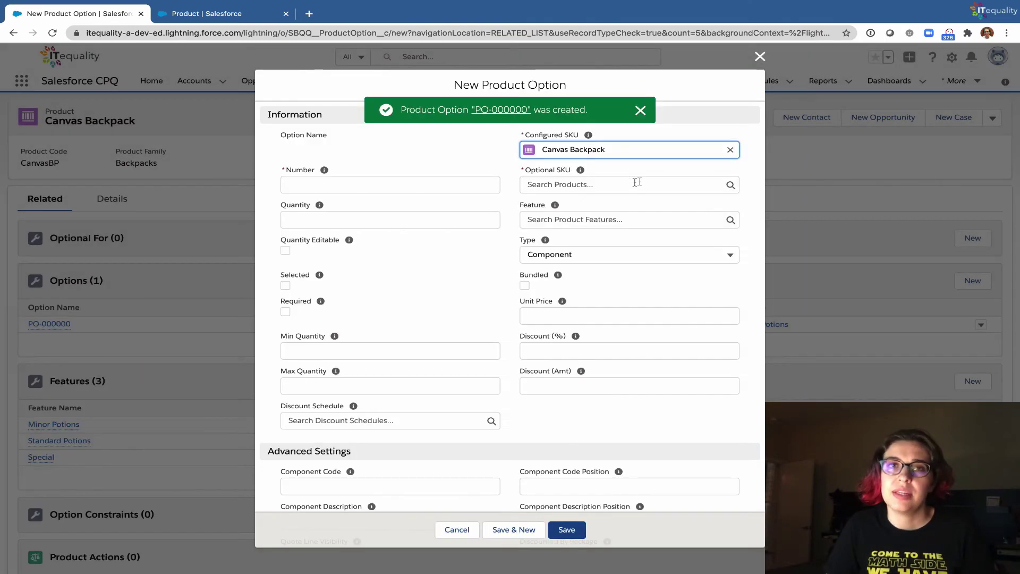
Assign Minor Health Potion as the new option's optional SKU and Minor Potions as its feature
{"action": "left_click", "coordinate": [636, 184]}
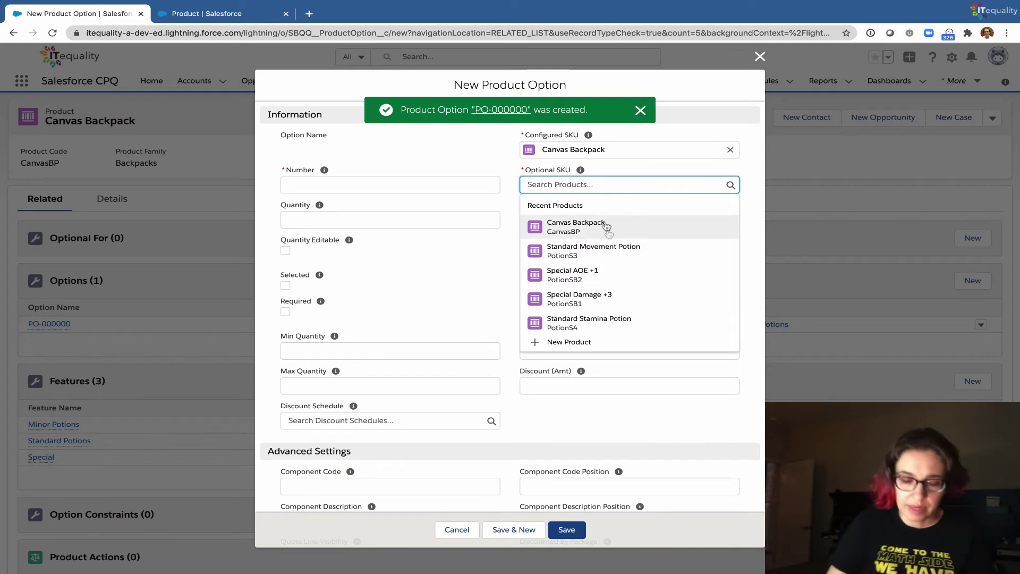
{"action": "type", "text": "minor"}
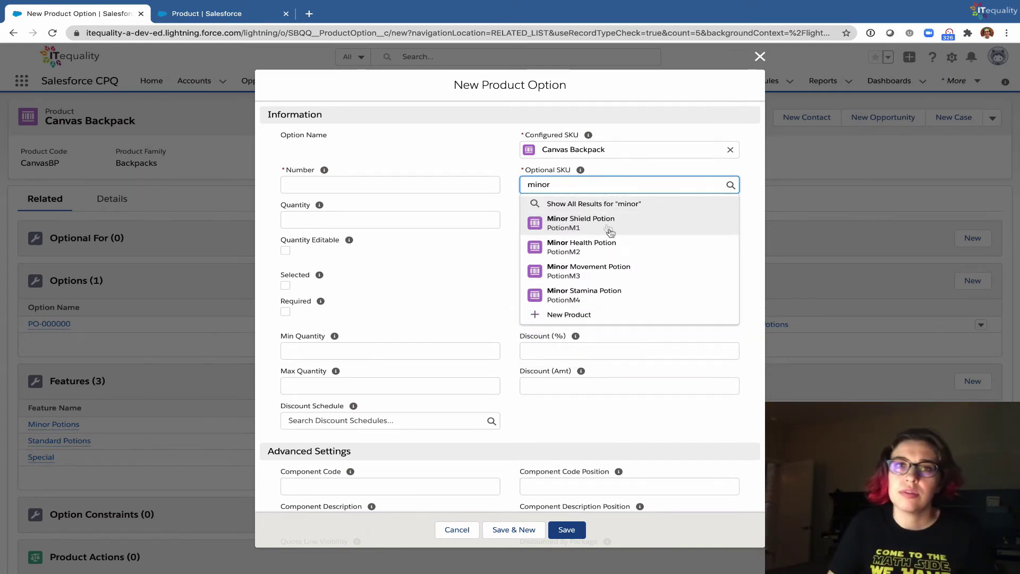
{"action": "left_click", "coordinate": [607, 237]}
{"action": "left_click", "coordinate": [565, 221]}
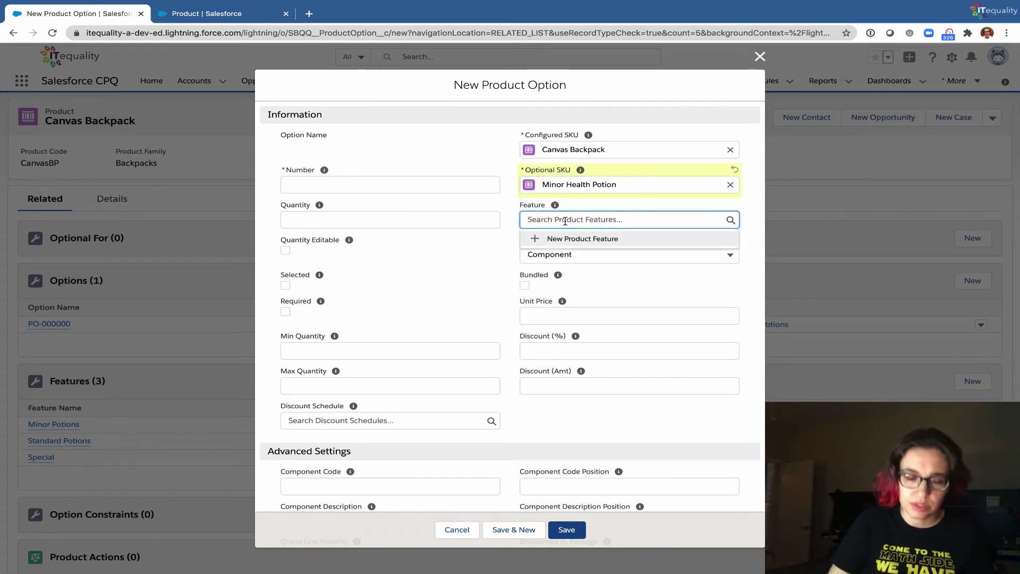
{"action": "type", "text": "minor"}
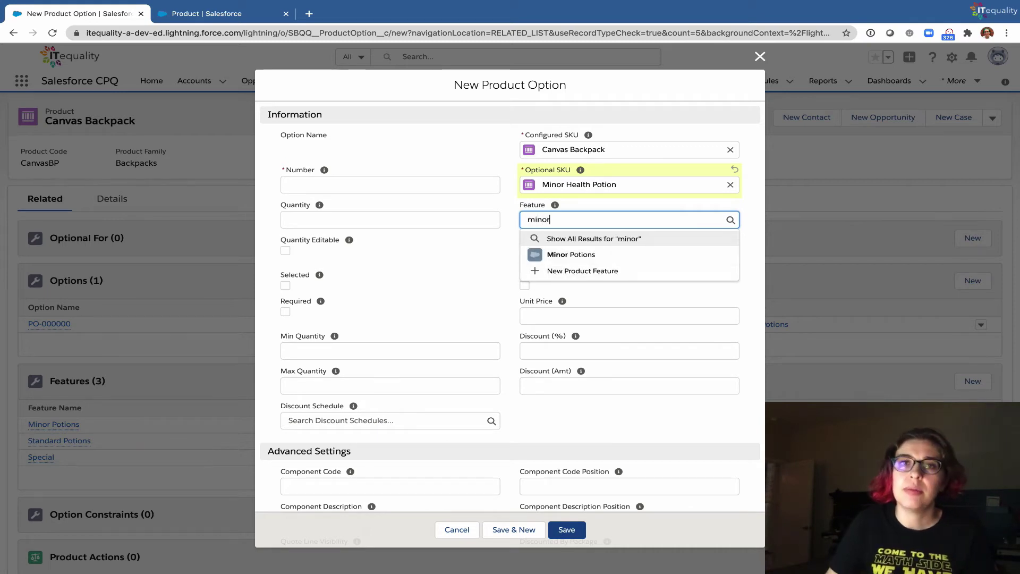
{"action": "left_click", "coordinate": [570, 253]}
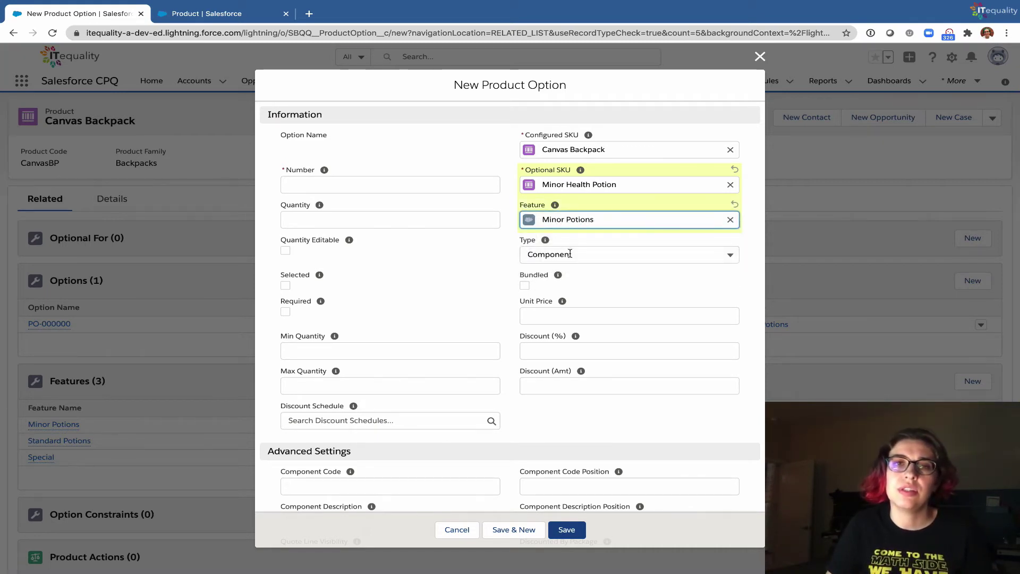
Mark the Minor Health Potion option as Bundled with number 20 and maximum quantity 3, and save it with another new option opened
{"action": "left_click", "coordinate": [525, 285]}
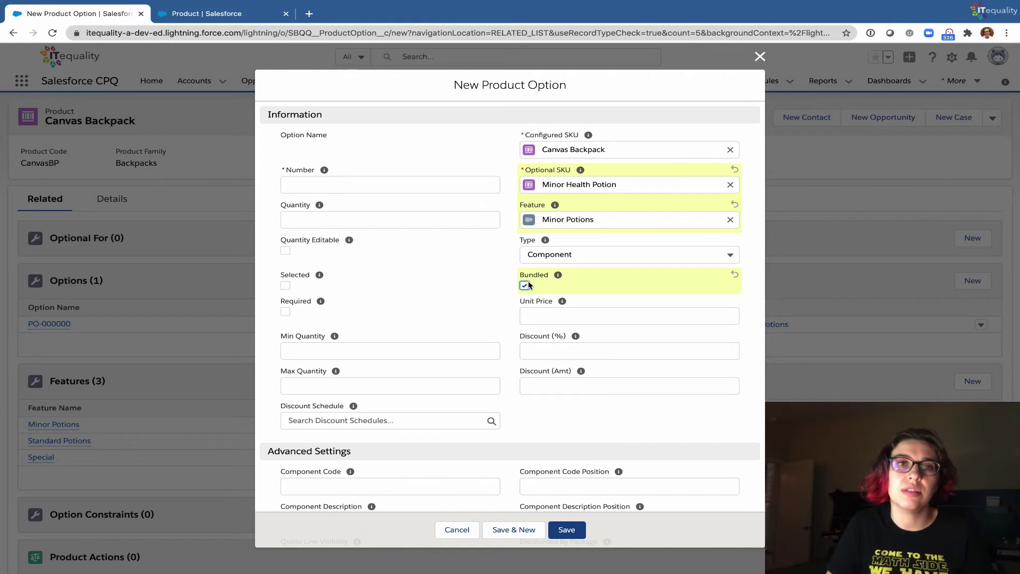
{"action": "left_click", "coordinate": [406, 184]}
{"action": "type", "text": "20"}
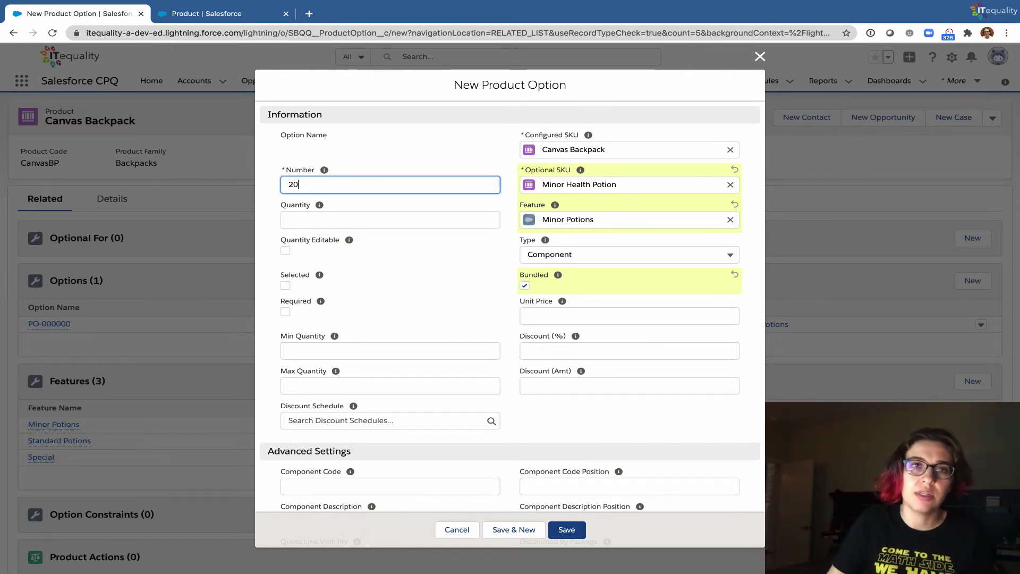
{"action": "left_click", "coordinate": [393, 221]}
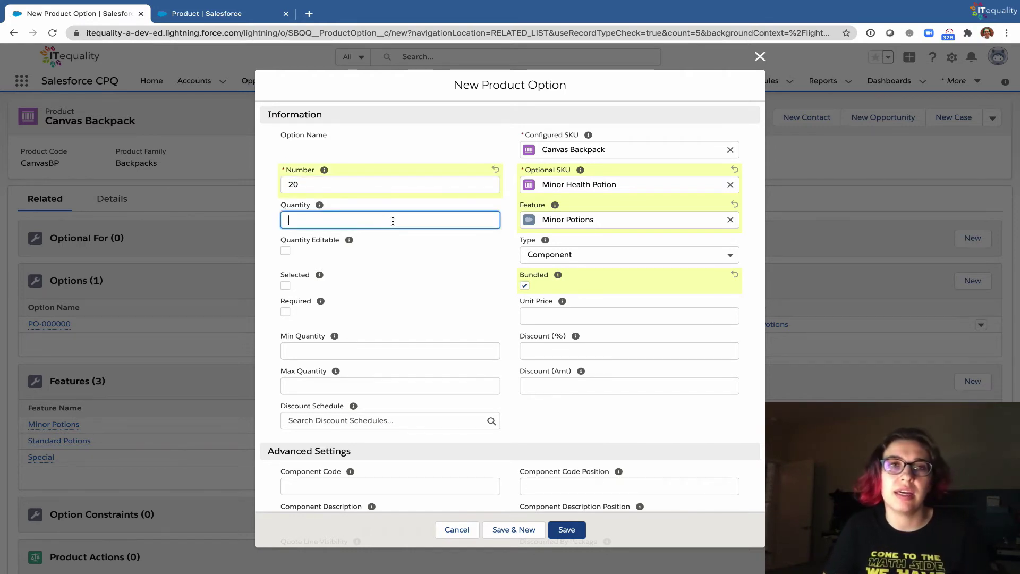
{"action": "left_click", "coordinate": [340, 385]}
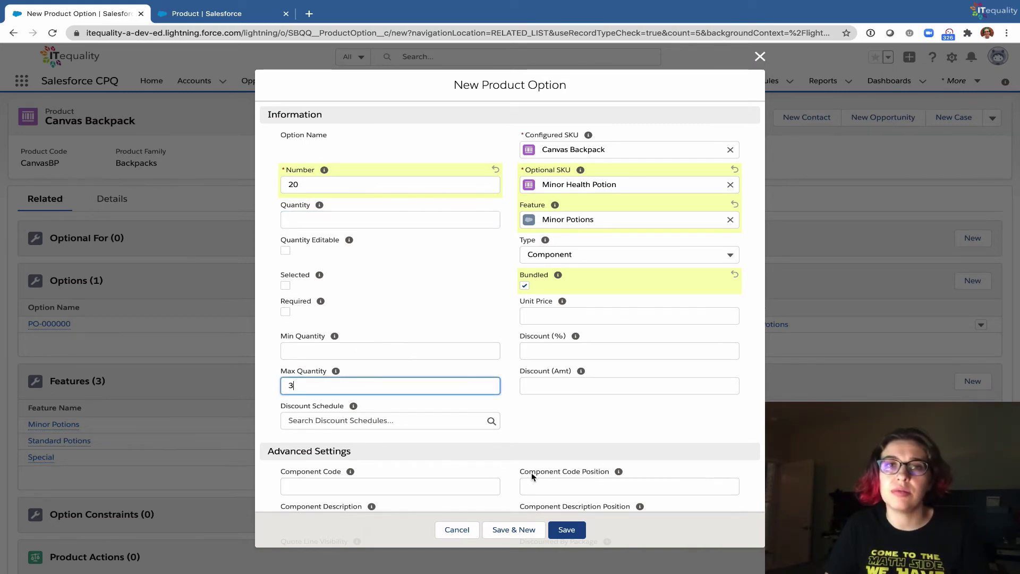
{"action": "left_click", "coordinate": [538, 532]}
Assign Minor Movement Potion as the new option's optional SKU and Minor Potions as its feature
{"action": "left_click", "coordinate": [574, 185]}
{"action": "type", "text": "minor"}
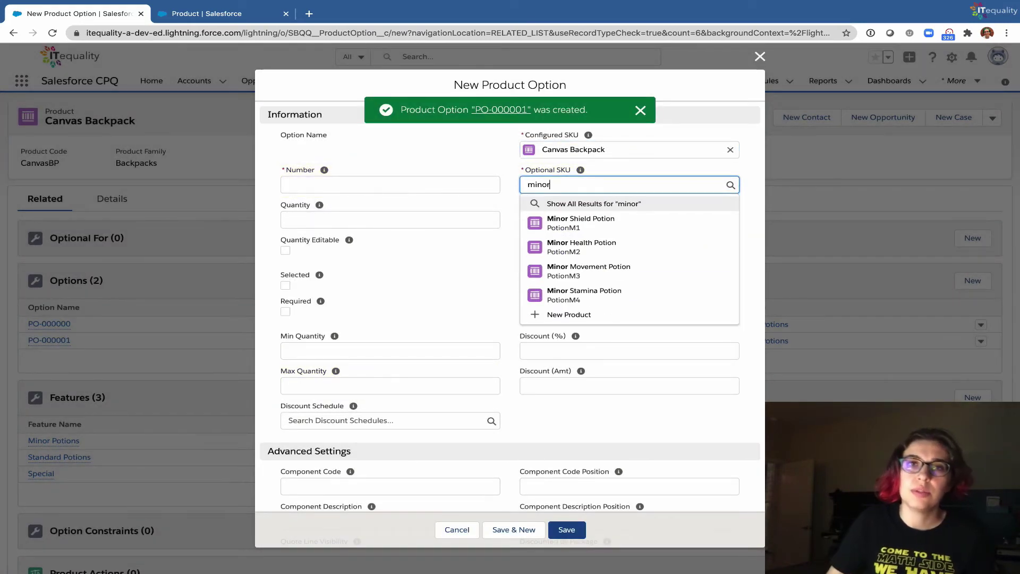
{"action": "left_click", "coordinate": [585, 266]}
{"action": "left_click", "coordinate": [584, 219]}
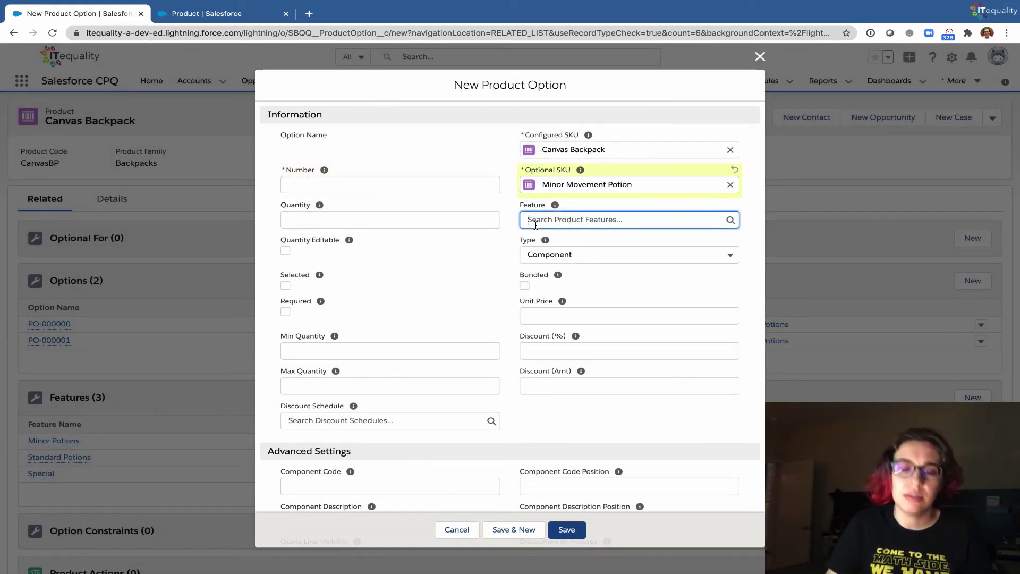
{"action": "type", "text": "minor"}
{"action": "left_click", "coordinate": [558, 255]}
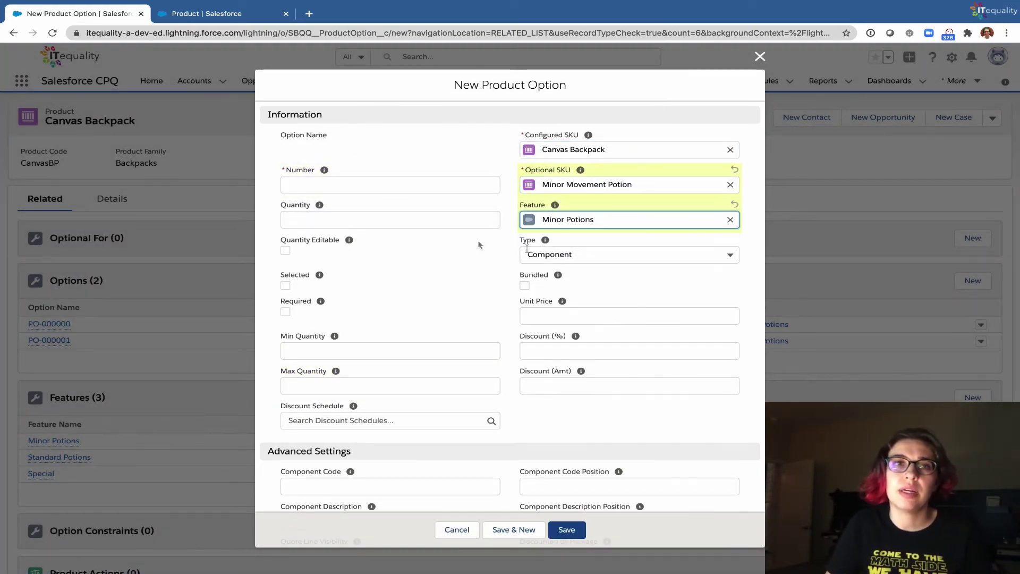
Give the Minor Movement Potion option number 30, Bundled status and maximum quantity 3, and save it with another new option opened
{"action": "left_click", "coordinate": [292, 188]}
{"action": "type", "text": "30"}
{"action": "left_click", "coordinate": [295, 219]}
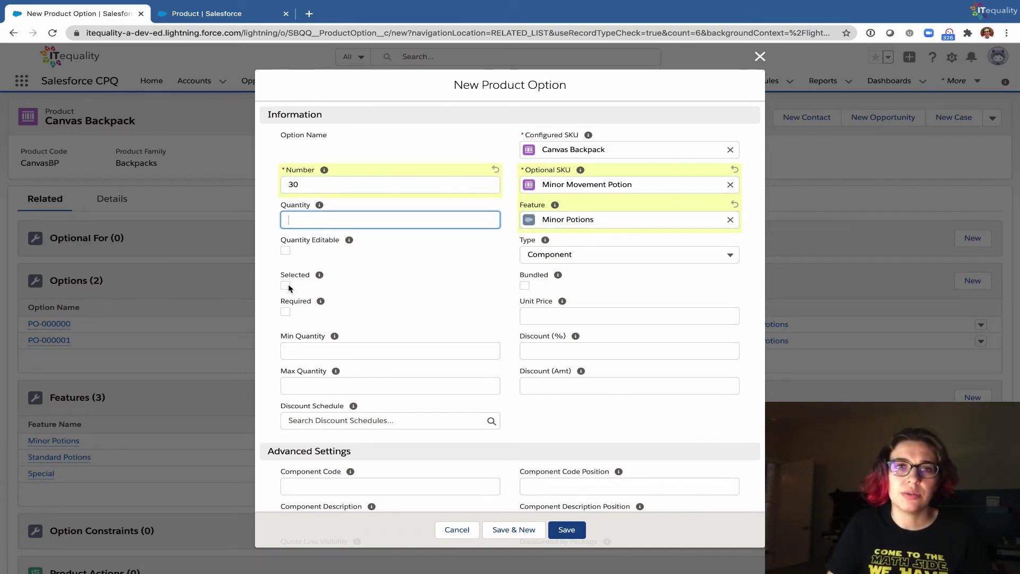
{"action": "left_click", "coordinate": [527, 288]}
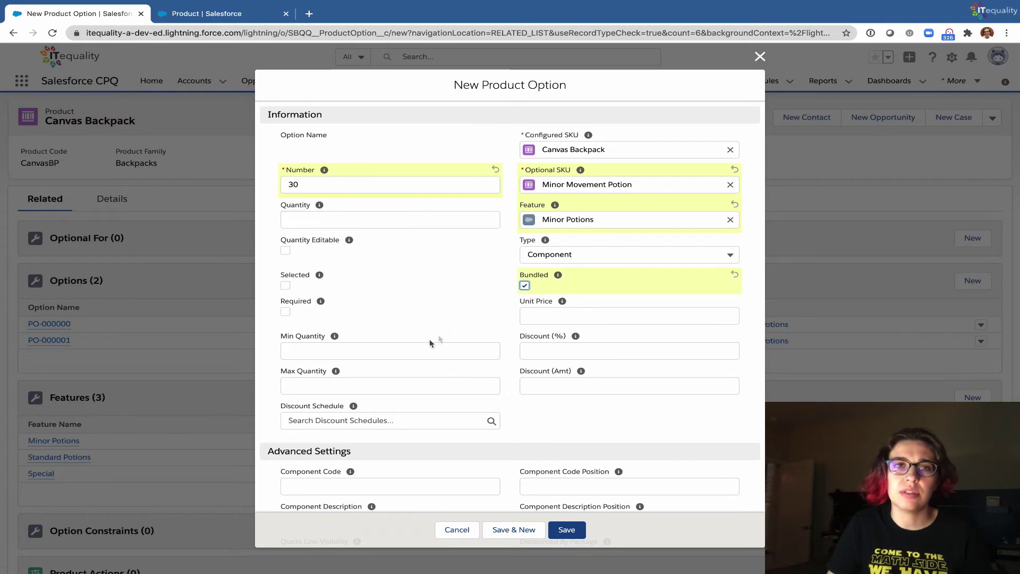
{"action": "left_click", "coordinate": [363, 384]}
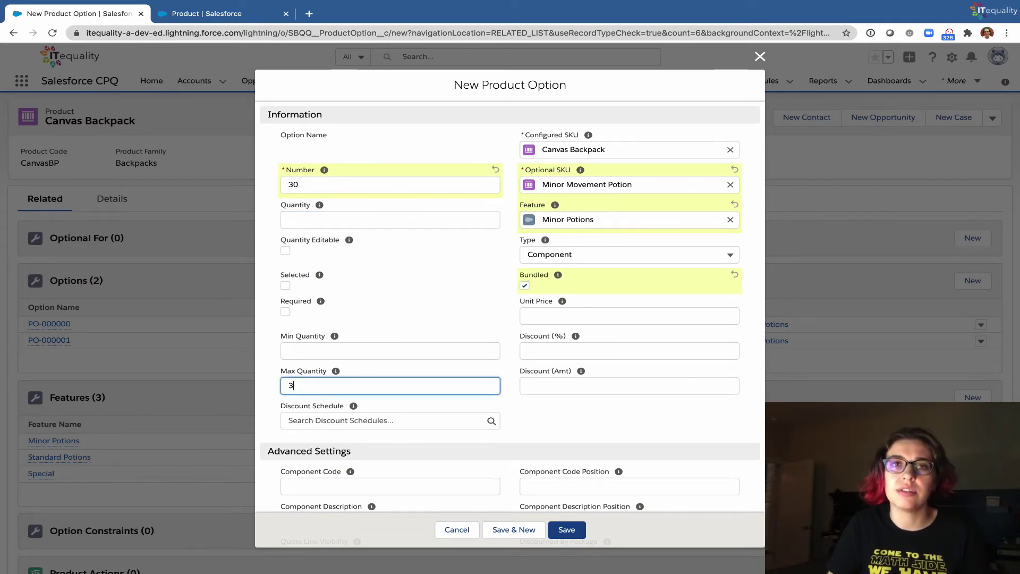
{"action": "left_click", "coordinate": [567, 530]}
Assign Minor Stamina Potion as the new option's optional SKU and Minor Potions as its feature
{"action": "left_click", "coordinate": [595, 185]}
{"action": "type", "text": "minor"}
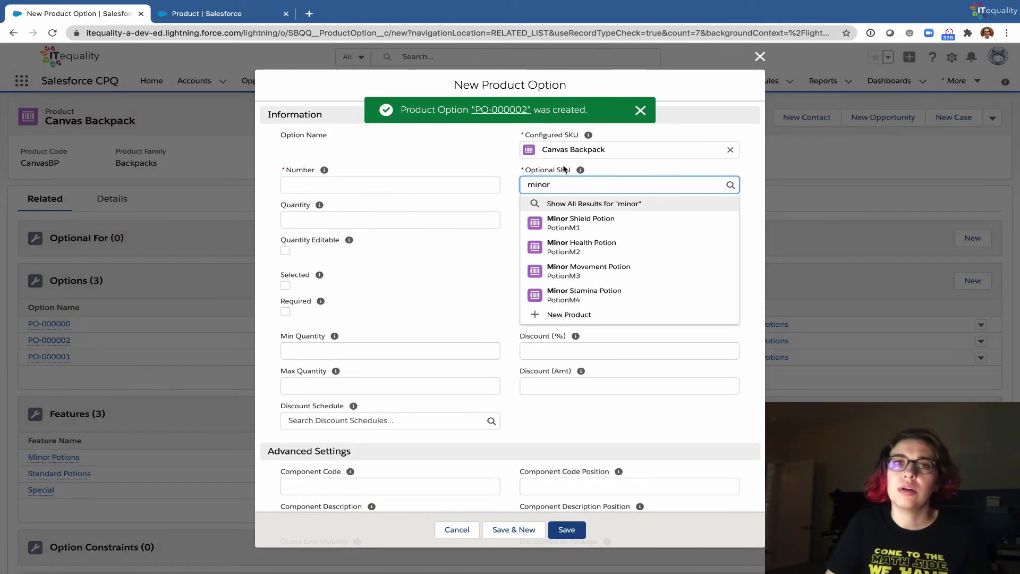
{"action": "left_click", "coordinate": [592, 307]}
{"action": "left_click", "coordinate": [546, 219]}
{"action": "type", "text": "mino"}
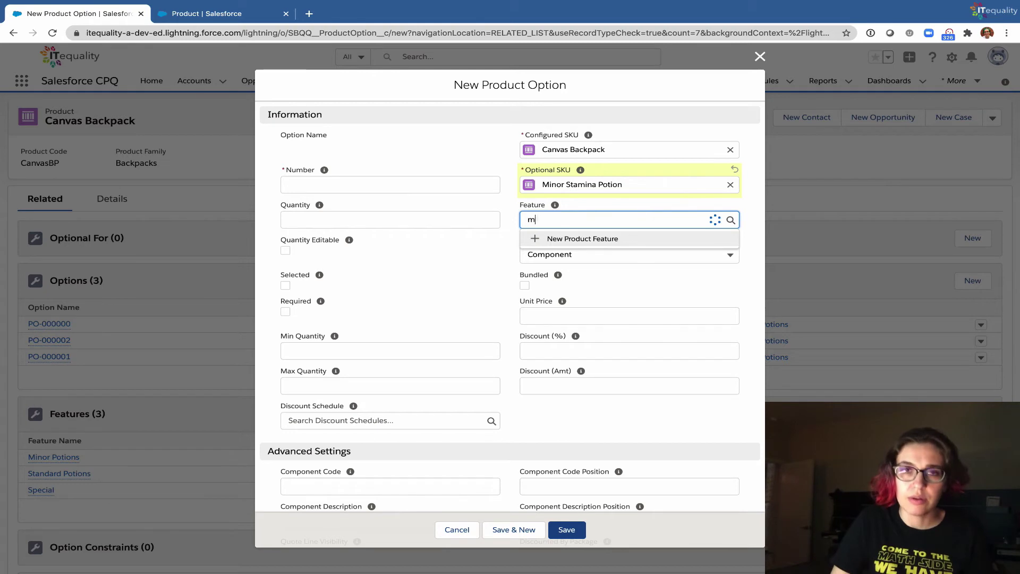
{"action": "left_click", "coordinate": [552, 251]}
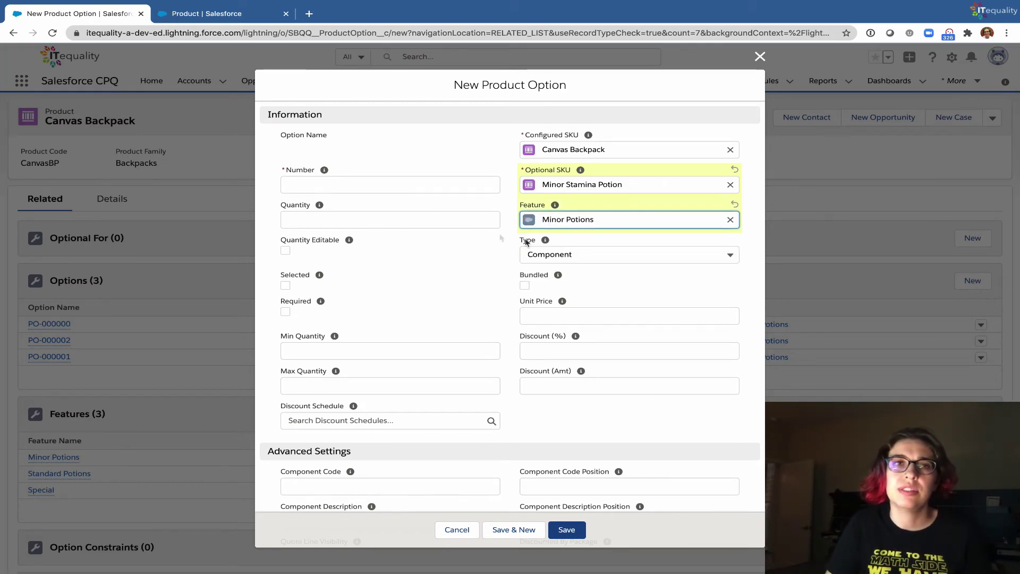
Give the Minor Stamina Potion option number 40, maximum quantity 3 and Bundled status, and save it with another new option opened
{"action": "left_click", "coordinate": [313, 184]}
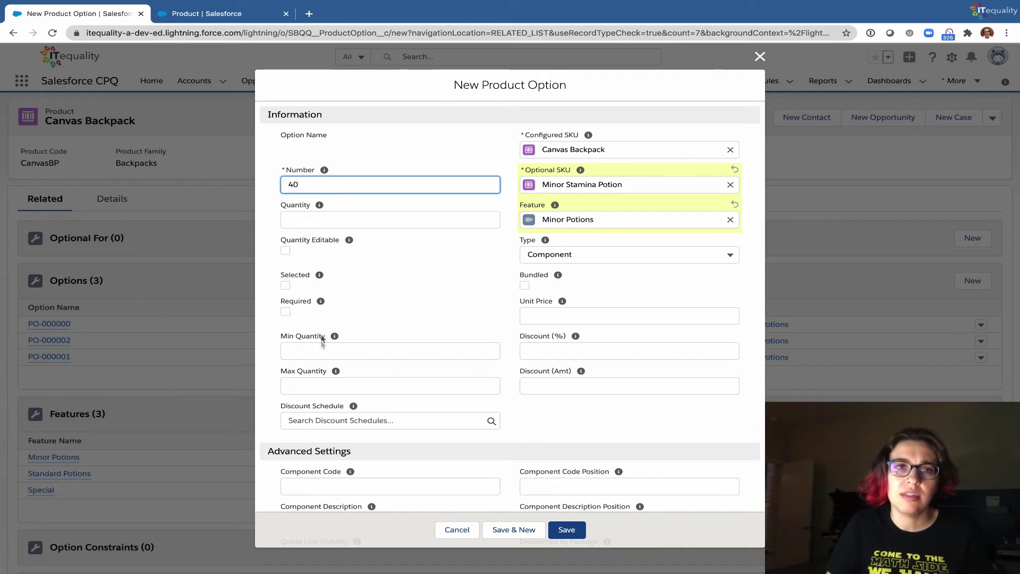
{"action": "left_click", "coordinate": [317, 384]}
{"action": "type", "text": "3"}
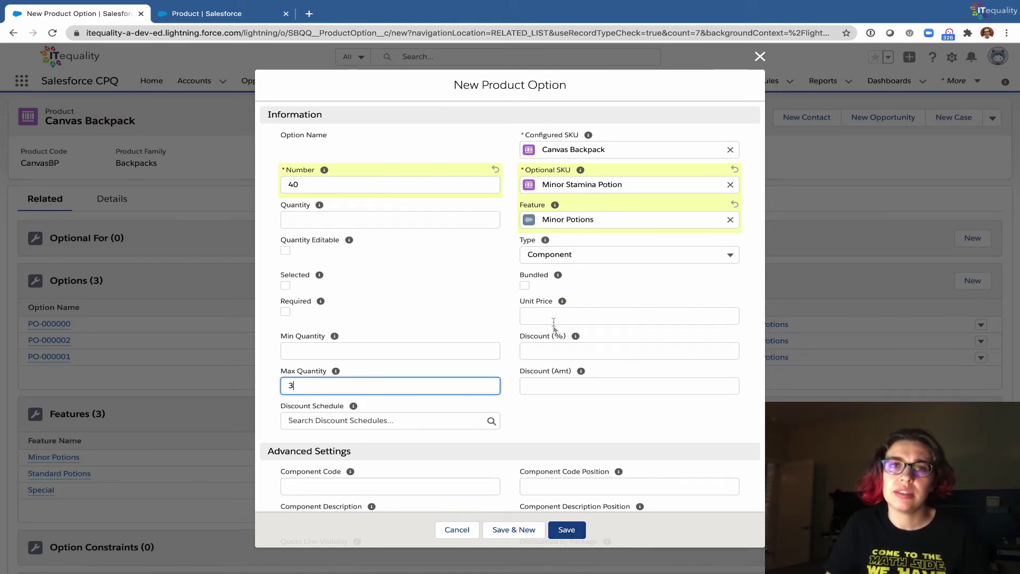
{"action": "left_click", "coordinate": [524, 285]}
{"action": "left_click", "coordinate": [511, 524]}
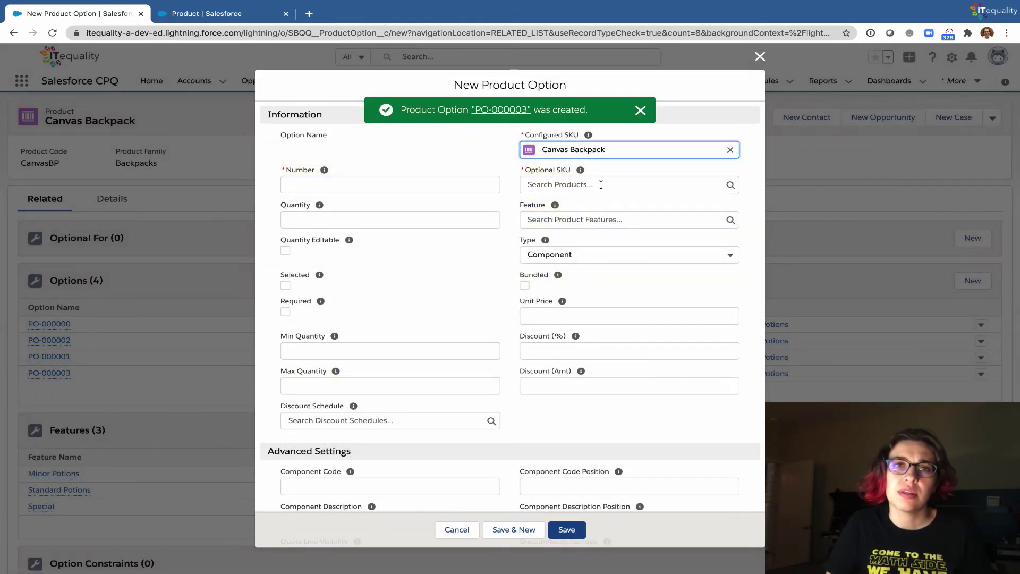
Fill in the new option with optional SKU Standard Shield Potion, number 10 and feature Standard Potions
{"action": "left_click", "coordinate": [601, 185]}
{"action": "type", "text": "sta"}
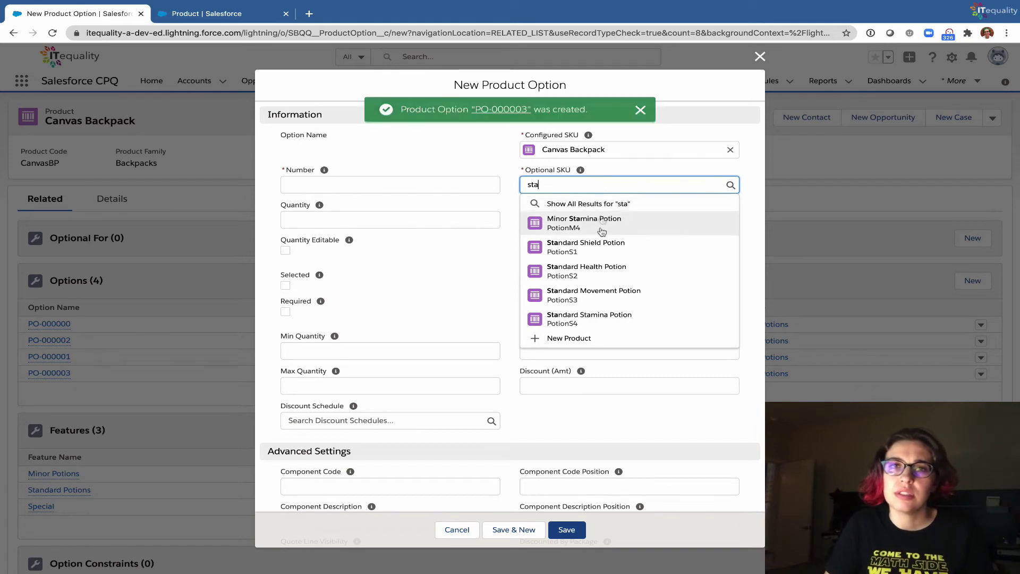
{"action": "left_click", "coordinate": [602, 247]}
{"action": "left_click", "coordinate": [393, 185]}
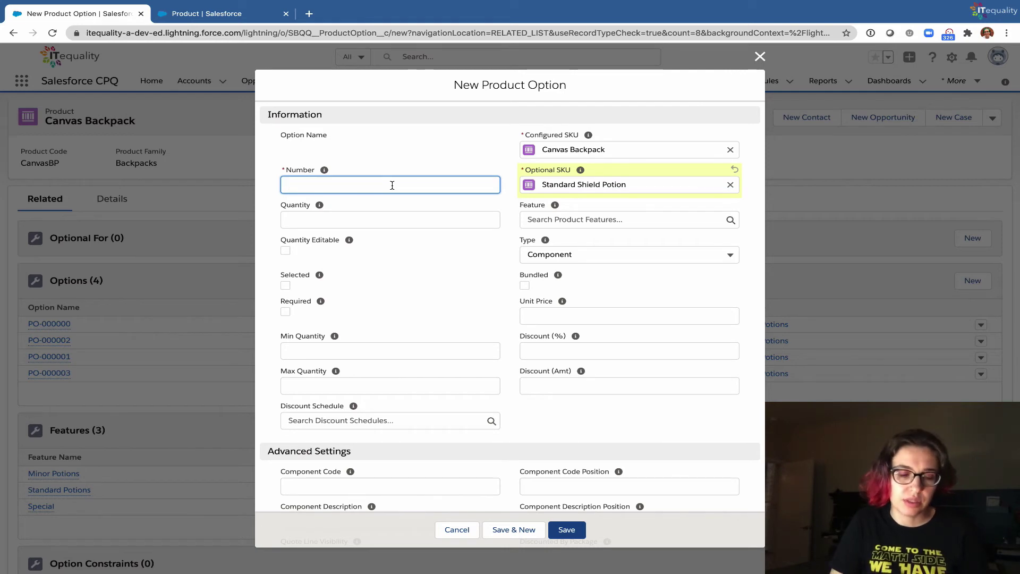
{"action": "type", "text": "10"}
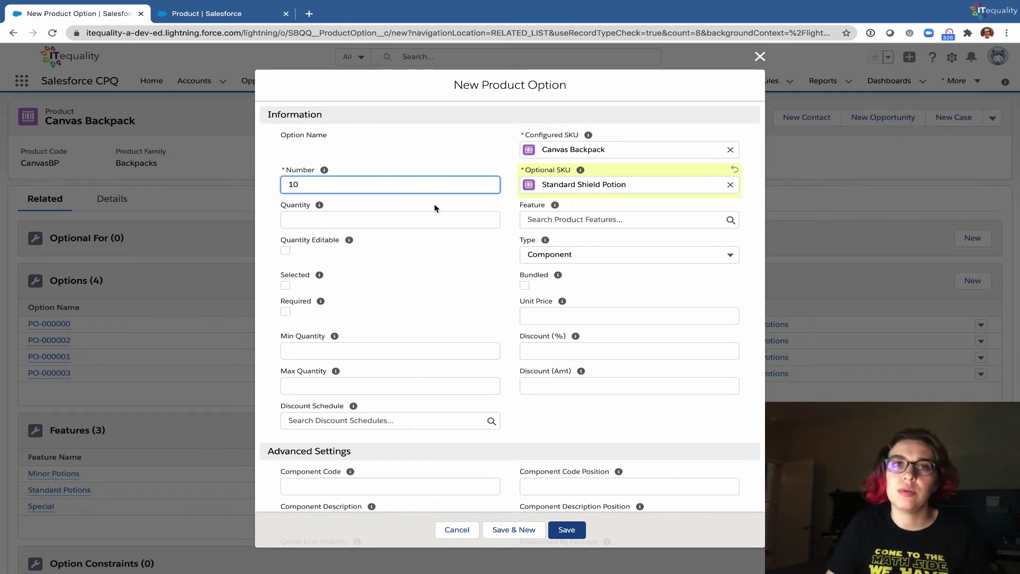
{"action": "left_click", "coordinate": [530, 220]}
{"action": "type", "text": "stan"}
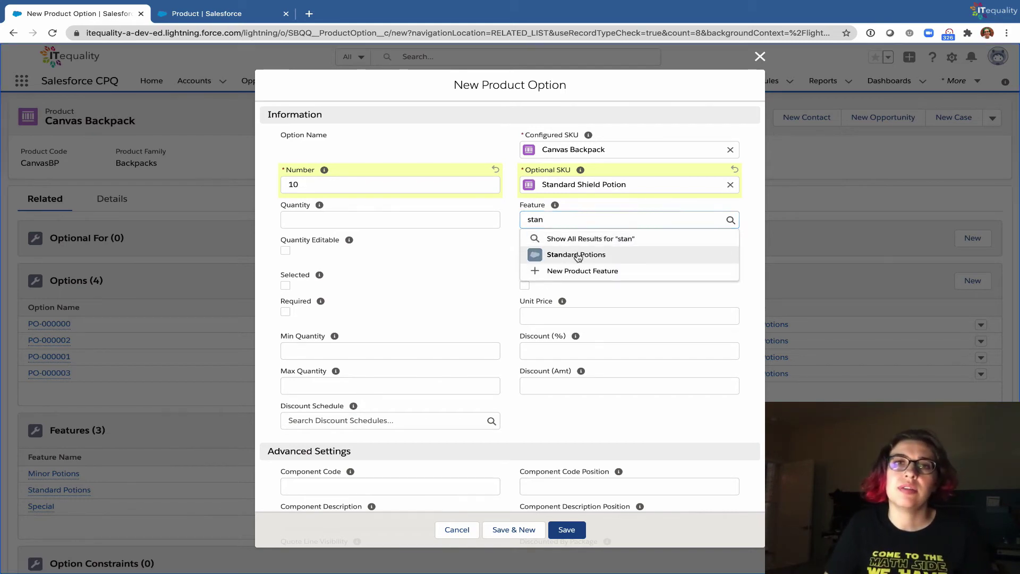
{"action": "left_click", "coordinate": [574, 253]}
Set the Standard Shield Potion option's maximum quantity to 2 and unit price to 2, and save it with another new option opened
{"action": "left_click", "coordinate": [383, 219]}
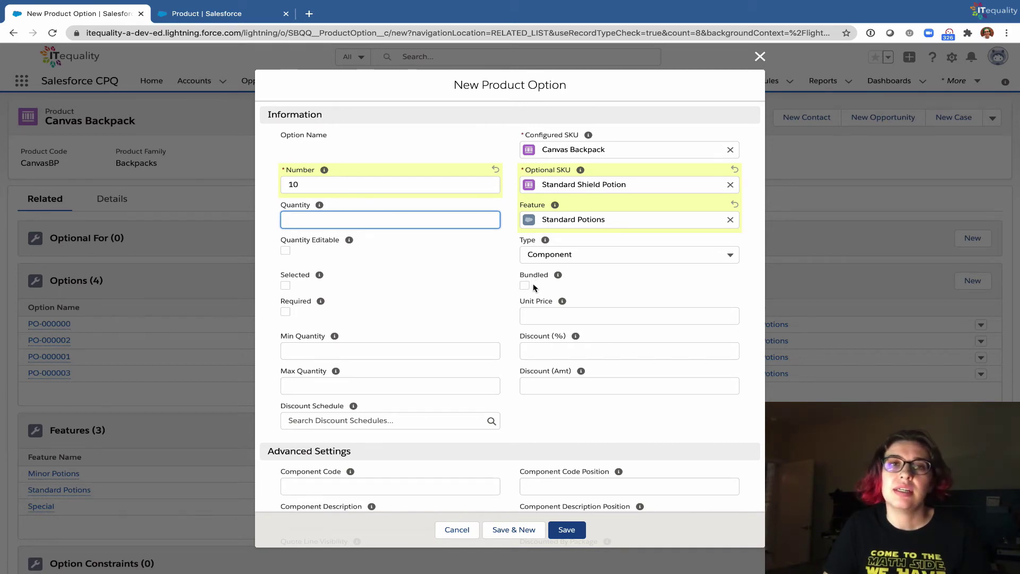
{"action": "left_click", "coordinate": [296, 387]}
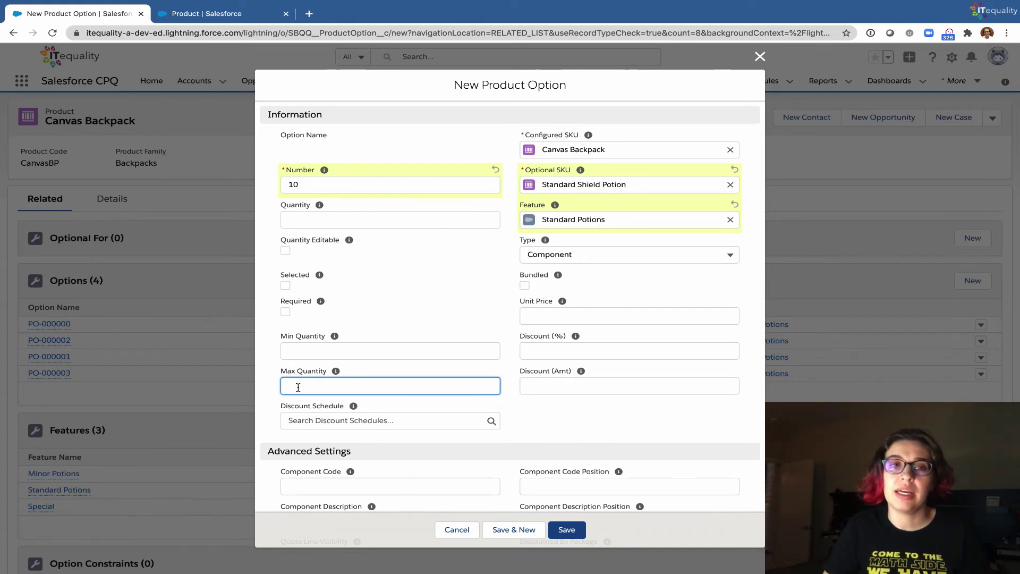
{"action": "type", "text": "2"}
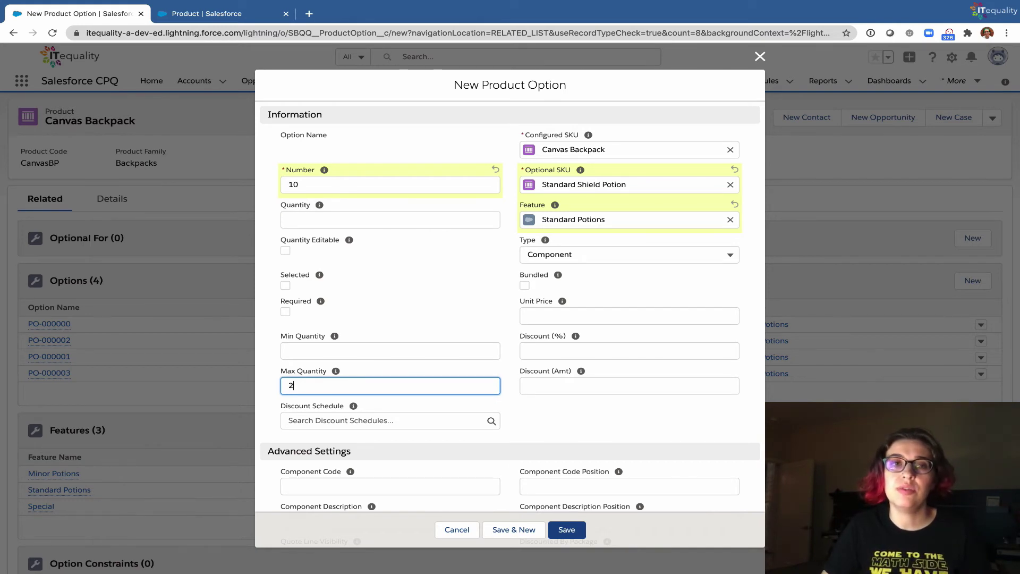
{"action": "left_click", "coordinate": [537, 321]}
{"action": "type", "text": "2"}
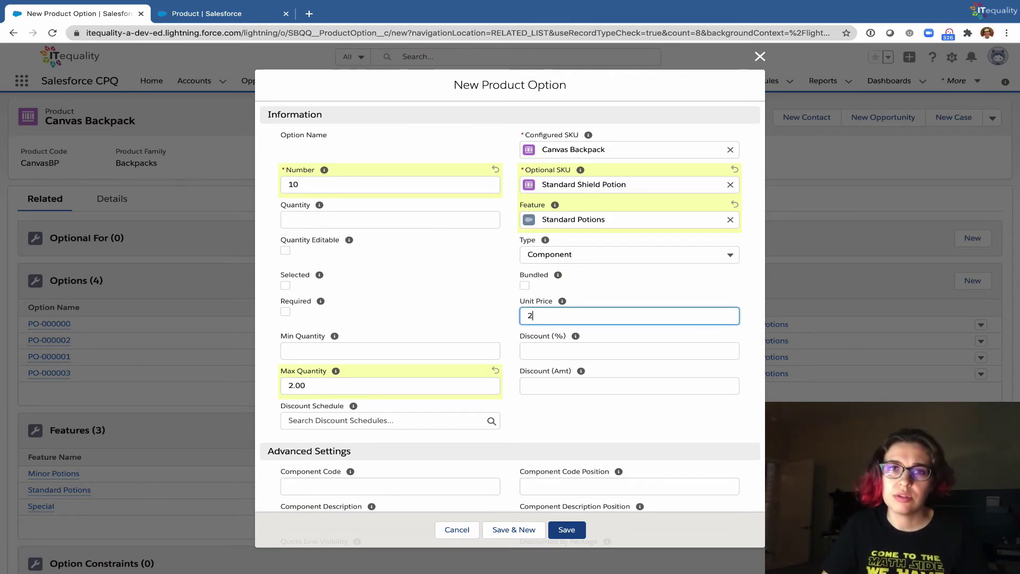
{"action": "left_click", "coordinate": [477, 322]}
{"action": "left_click", "coordinate": [502, 531]}
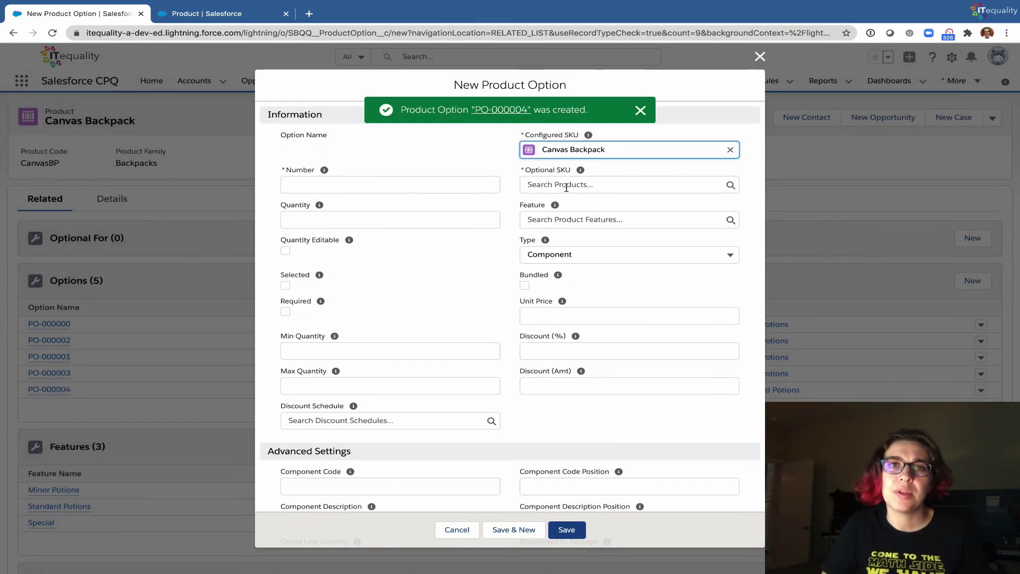
Fill in the new option with optional SKU Standard Health Potion, number 20 and maximum quantity 2
{"action": "left_click", "coordinate": [566, 186]}
{"action": "type", "text": "stand"}
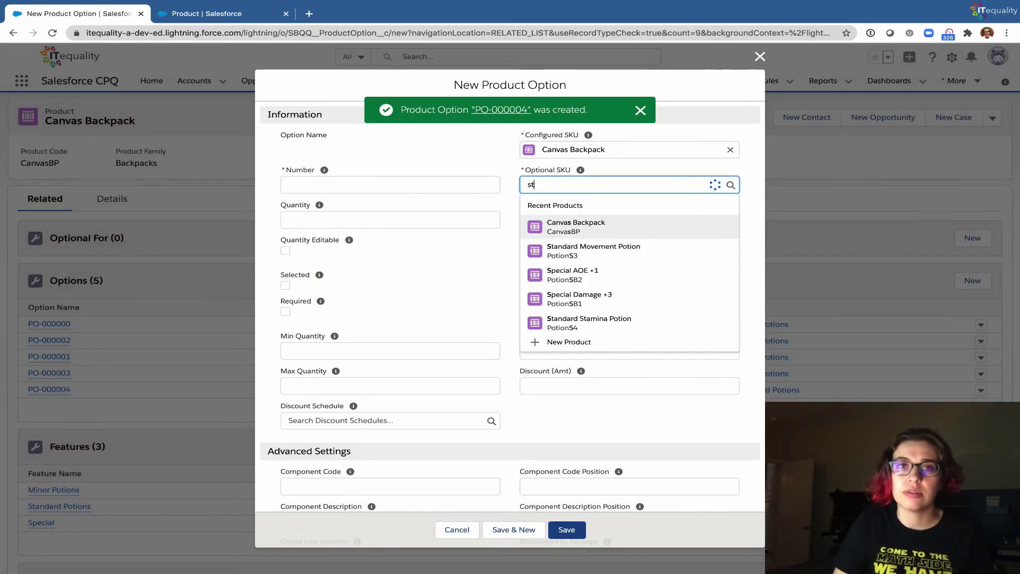
{"action": "left_click", "coordinate": [586, 243]}
{"action": "left_click", "coordinate": [393, 186]}
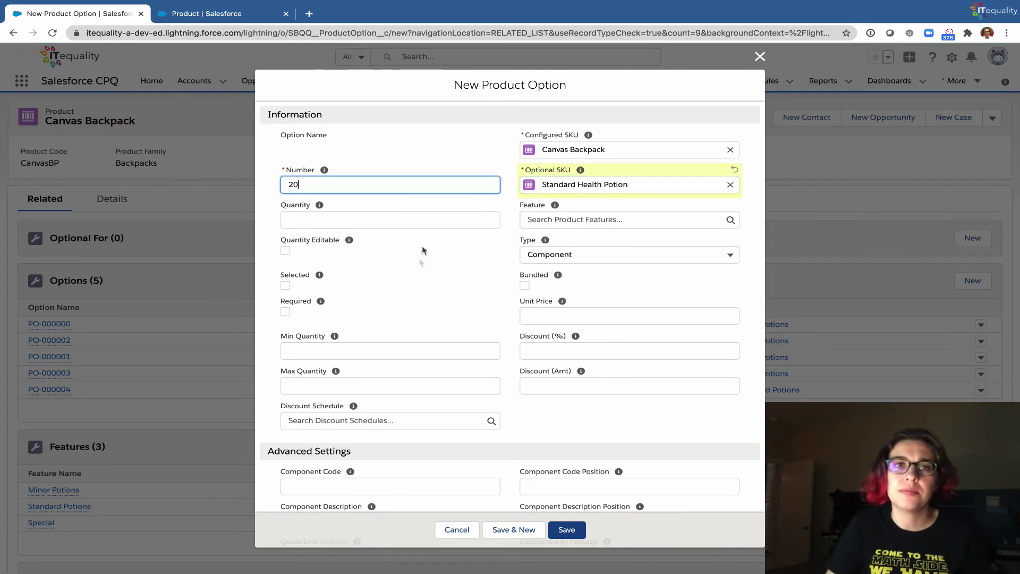
{"action": "type", "text": "2"}
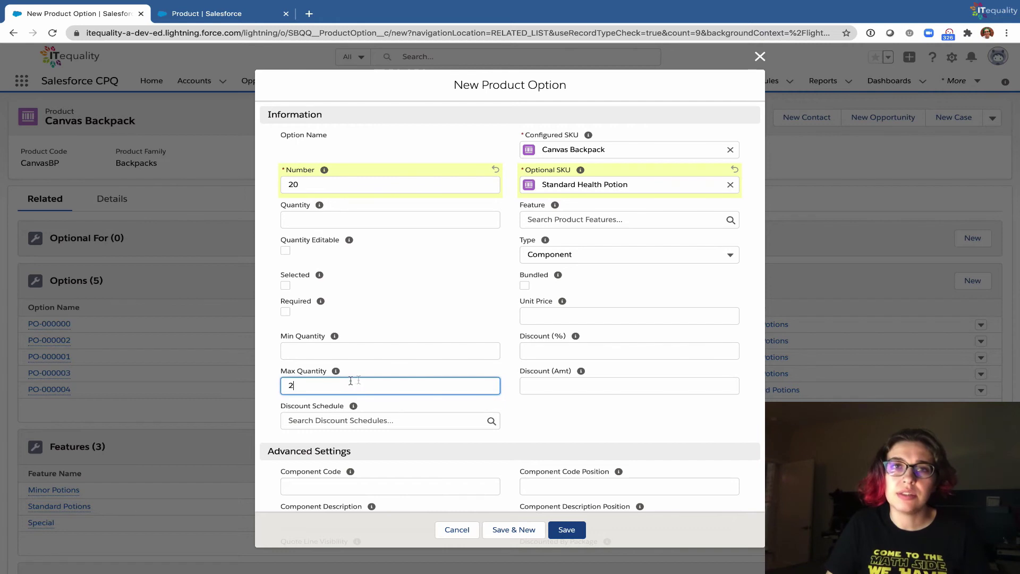
Assign the Standard Health Potion option to the Standard Potions feature at unit price 2, and save it with another new option opened
{"action": "left_click", "coordinate": [553, 220]}
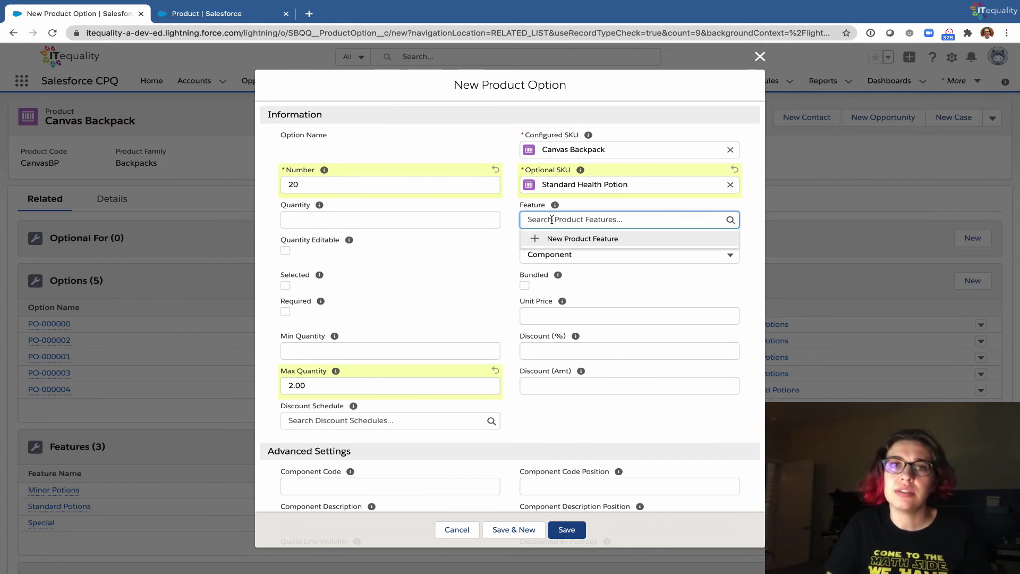
{"action": "type", "text": "stand"}
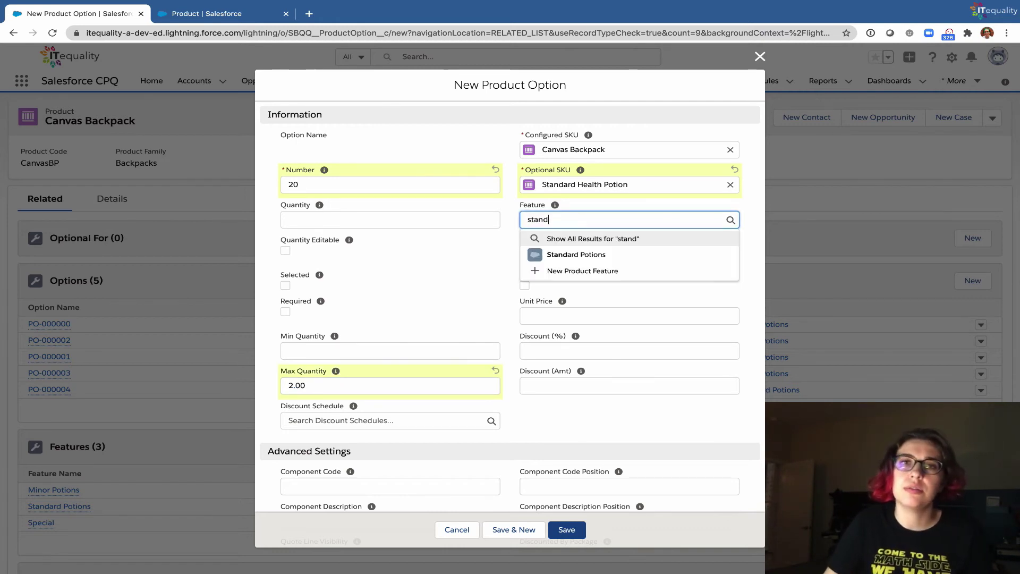
{"action": "left_click", "coordinate": [561, 250]}
{"action": "left_click", "coordinate": [559, 317]}
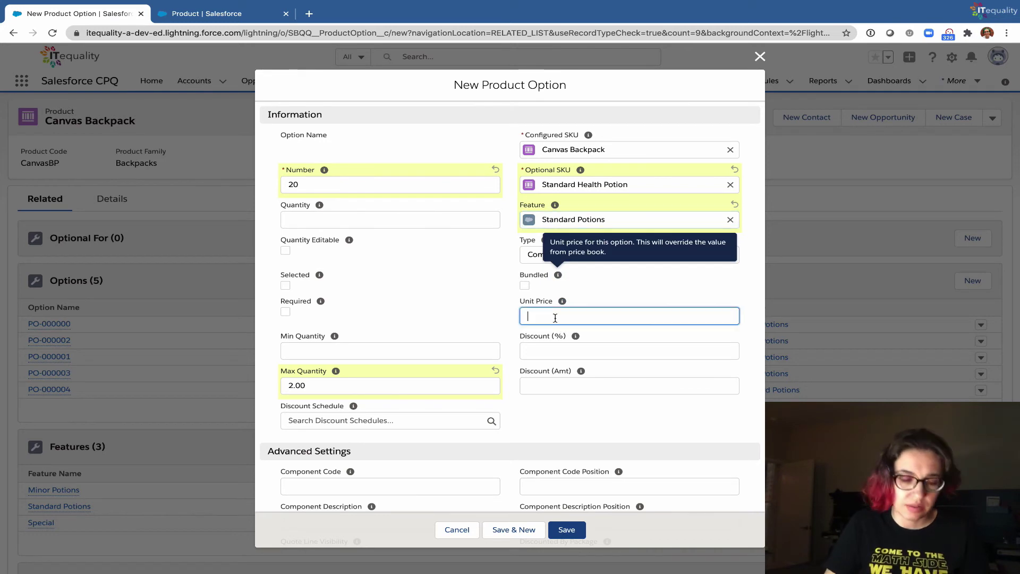
{"action": "type", "text": "2"}
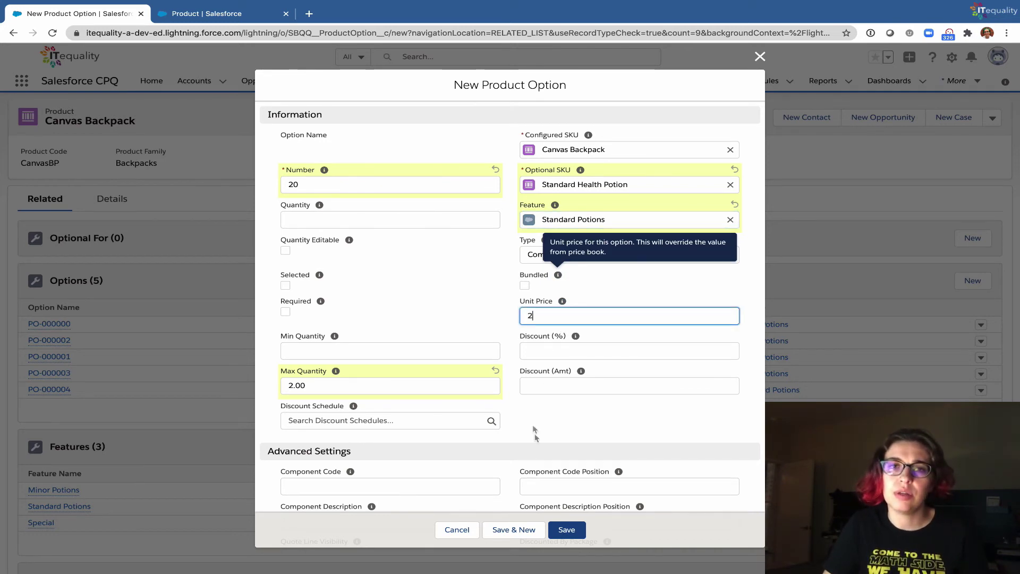
{"action": "left_click", "coordinate": [523, 531]}
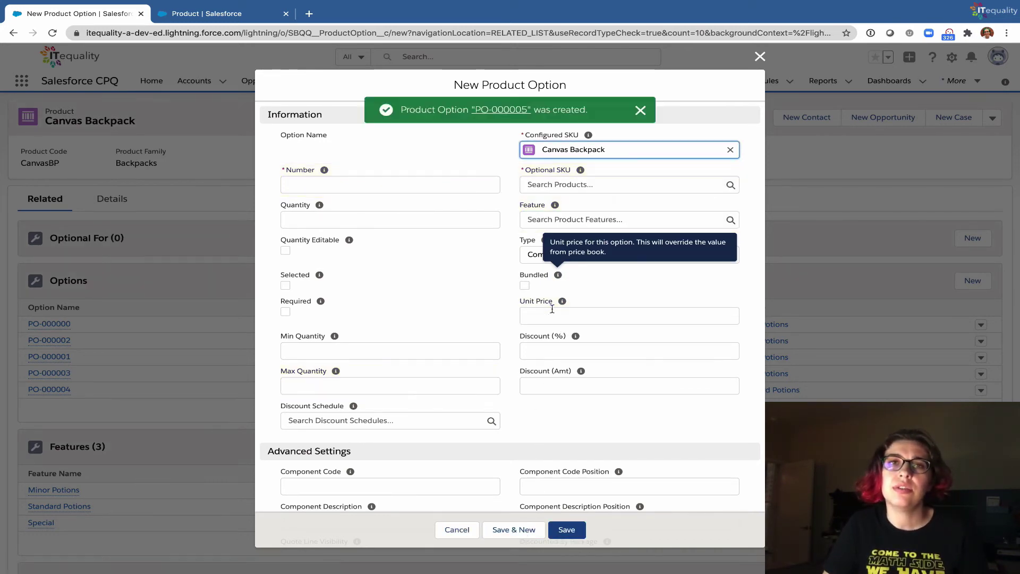
Fill in the new option with optional SKU Standard Movement Potion, number 30 and maximum quantity 2
{"action": "left_click", "coordinate": [529, 186]}
{"action": "type", "text": "standa"}
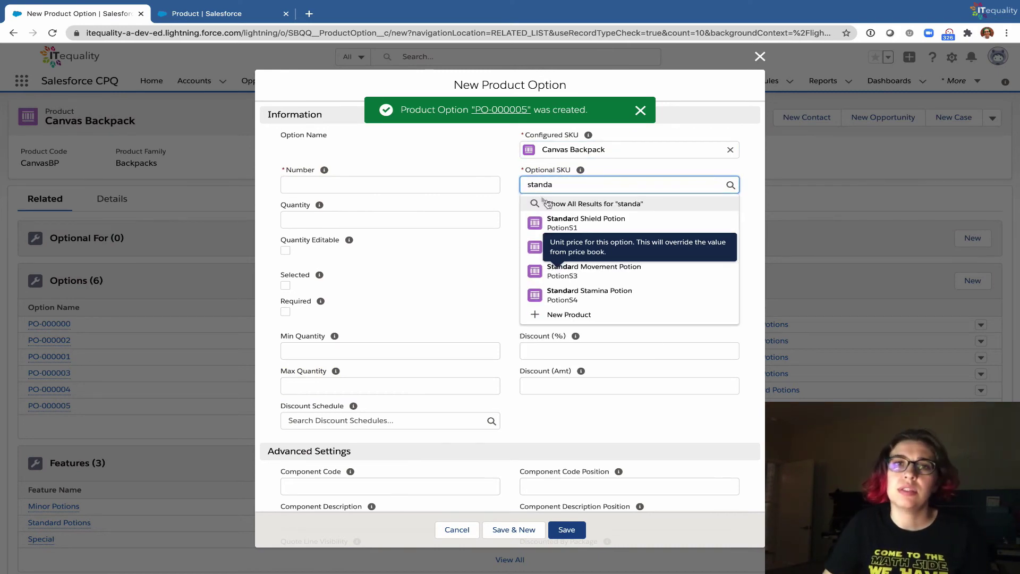
{"action": "left_click", "coordinate": [577, 274]}
{"action": "left_click", "coordinate": [372, 182]}
{"action": "type", "text": "3"}
{"action": "left_click", "coordinate": [338, 386]}
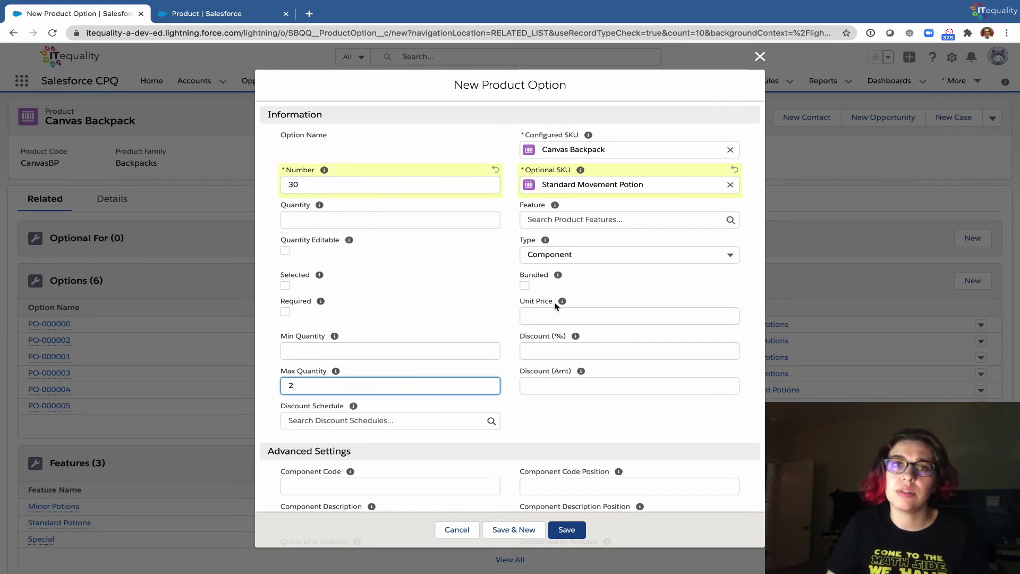
Give the Standard Movement Potion option unit price 2 and feature Standard Potions, and save it with another new option opened
{"action": "left_click", "coordinate": [546, 318]}
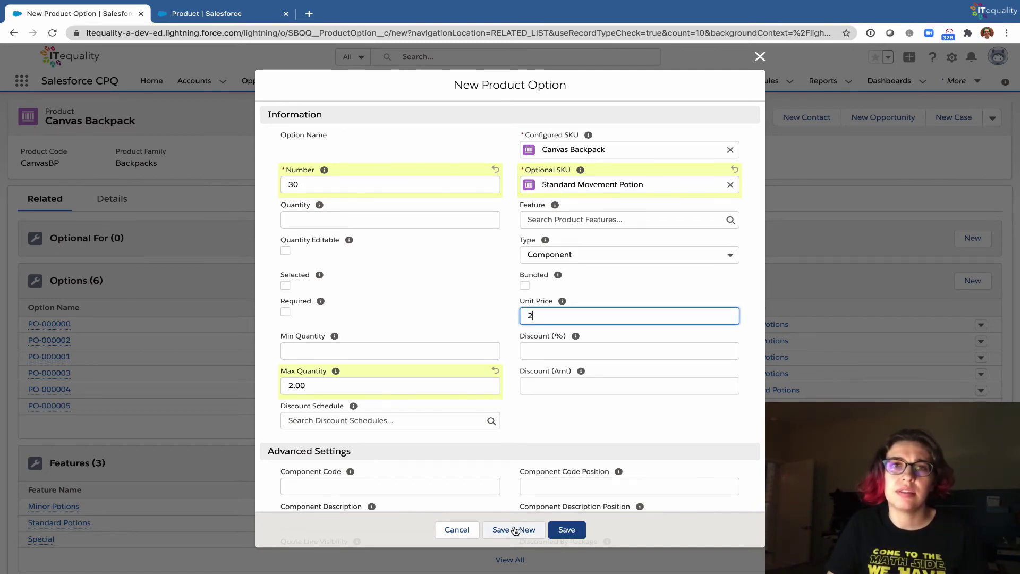
{"action": "left_click", "coordinate": [562, 222]}
{"action": "type", "text": "stand"}
{"action": "left_click", "coordinate": [573, 252]}
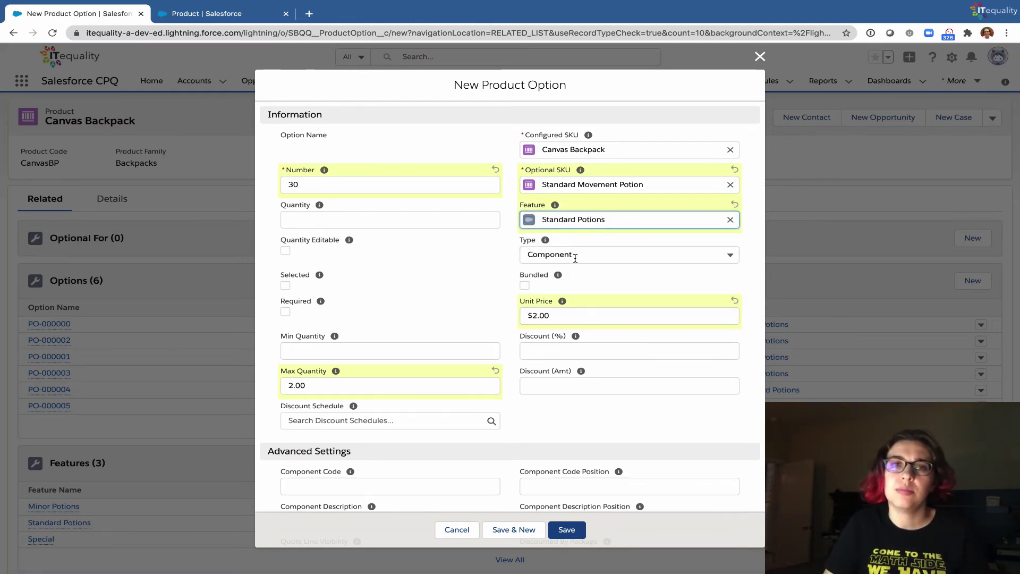
{"action": "left_click", "coordinate": [513, 529]}
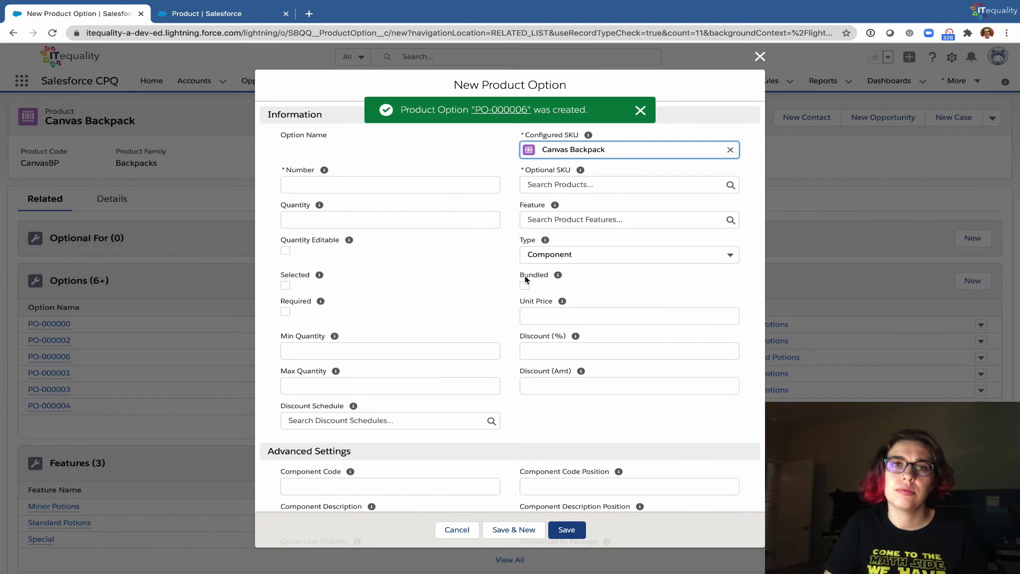
Fill in the new option with optional SKU Standard Stamina Potion, number 40 and maximum quantity 2
{"action": "left_click", "coordinate": [550, 186]}
{"action": "type", "text": "stand"}
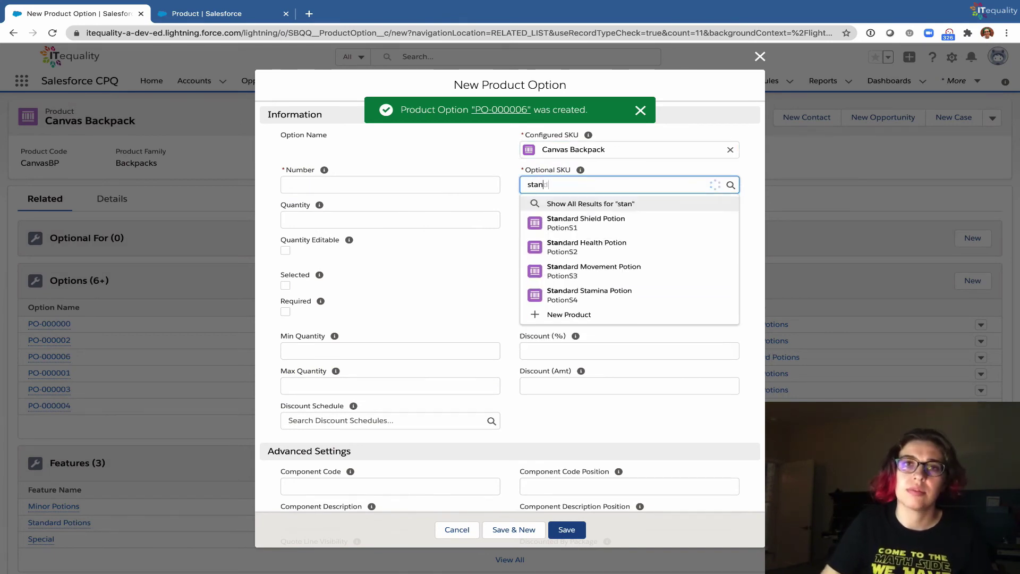
{"action": "left_click", "coordinate": [605, 291]}
{"action": "left_click", "coordinate": [356, 184]}
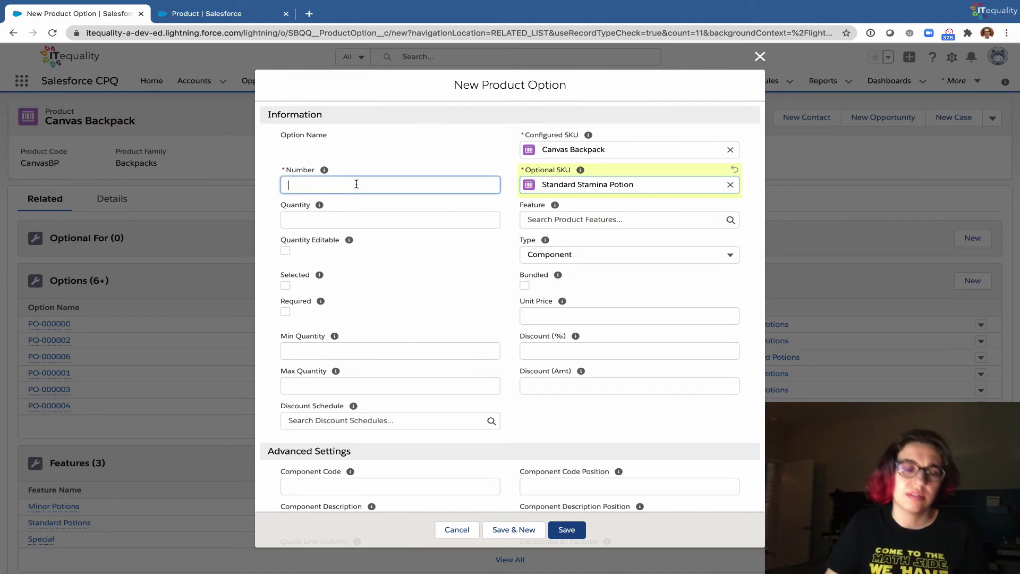
{"action": "left_click", "coordinate": [356, 218]}
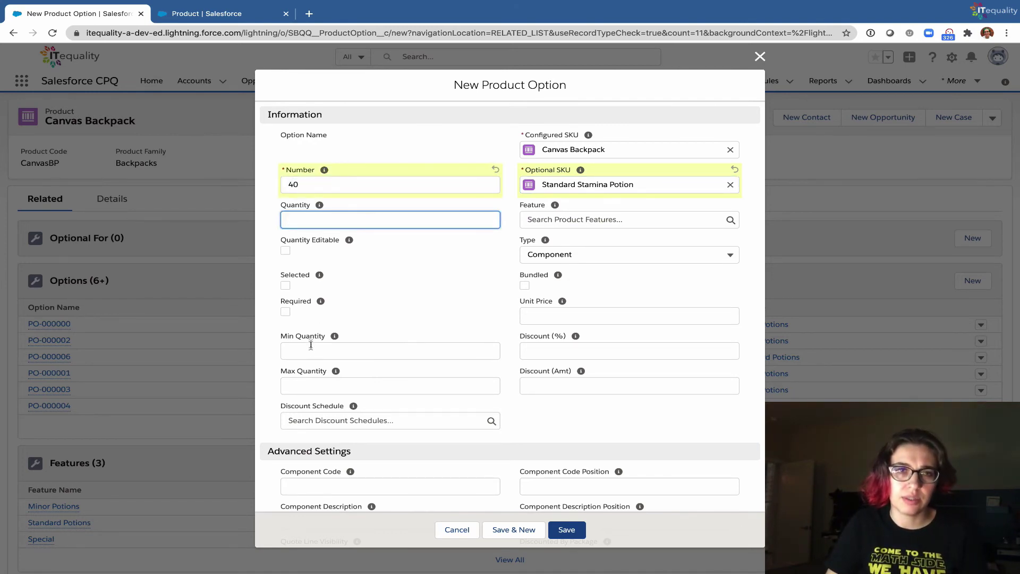
{"action": "left_click", "coordinate": [307, 384]}
{"action": "type", "text": "2"}
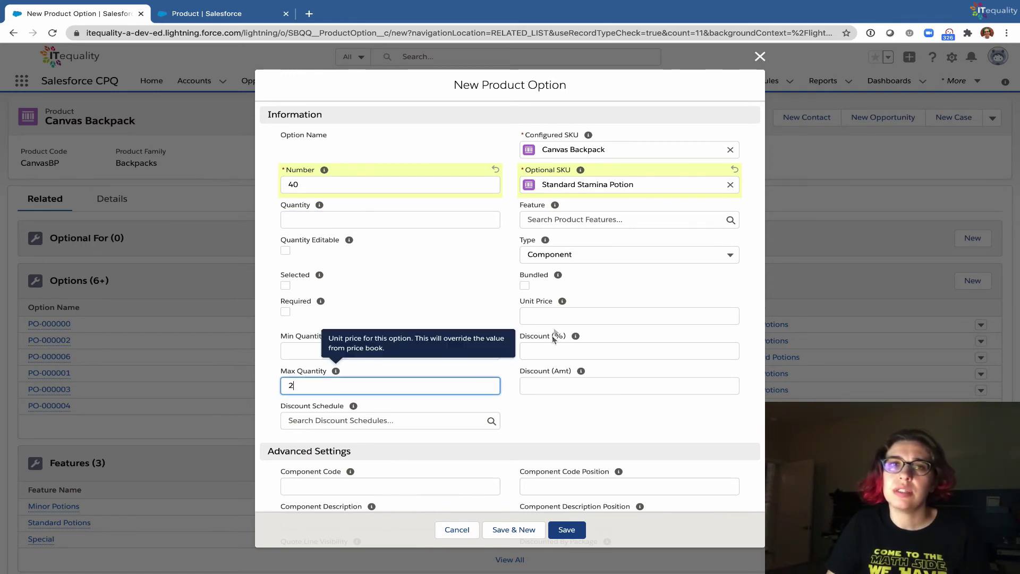
Give the Standard Stamina Potion option unit price 2 and feature Standard Potions, and save it with another new option opened
{"action": "left_click", "coordinate": [534, 318]}
{"action": "type", "text": "2"}
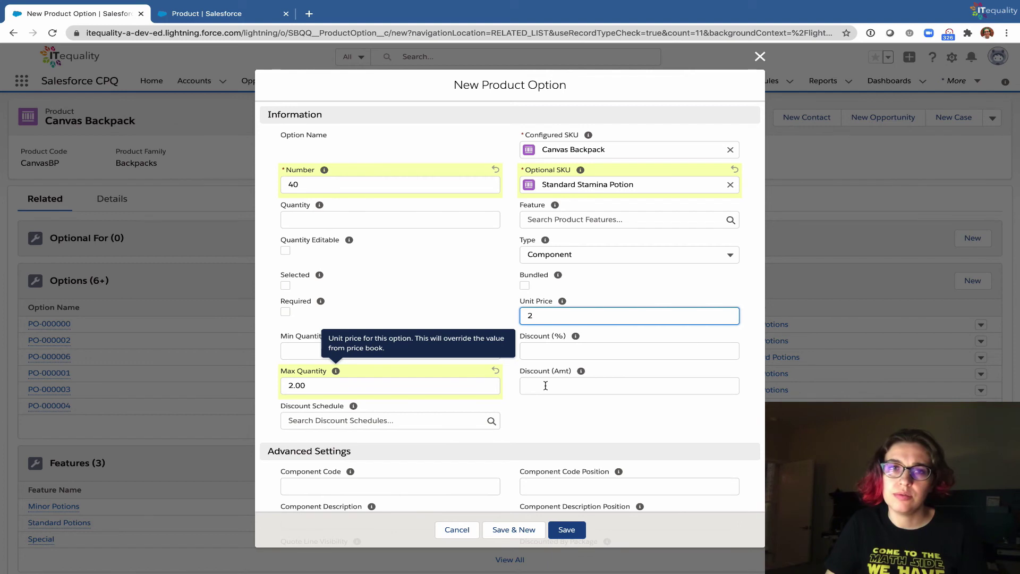
{"action": "left_click", "coordinate": [548, 222]}
{"action": "type", "text": "stand"}
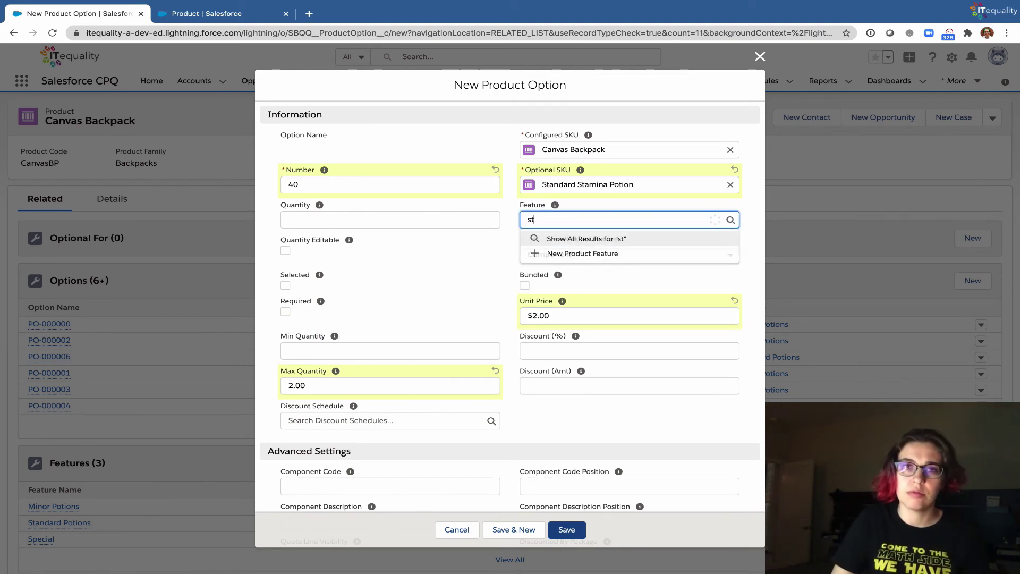
{"action": "left_click", "coordinate": [578, 254]}
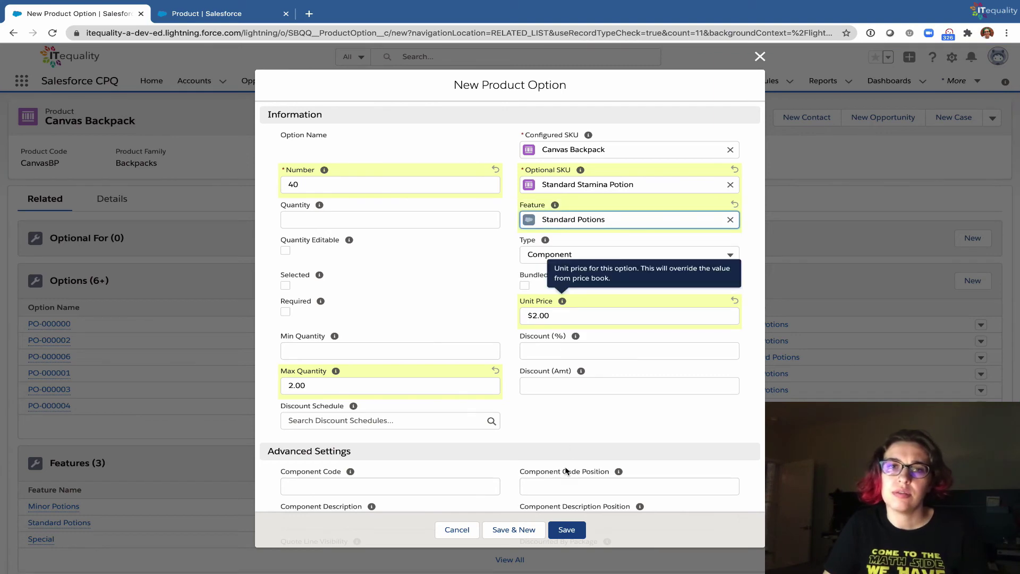
{"action": "left_click", "coordinate": [525, 531]}
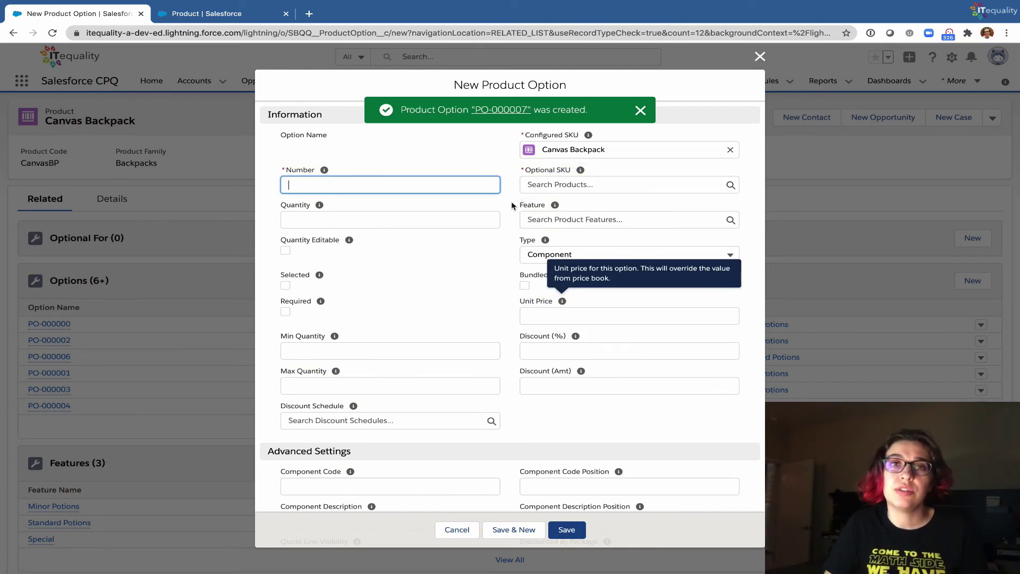
Assign Special Damage +3 as the new option's optional SKU and Special as its feature
{"action": "left_click", "coordinate": [569, 184]}
{"action": "type", "text": "speci"}
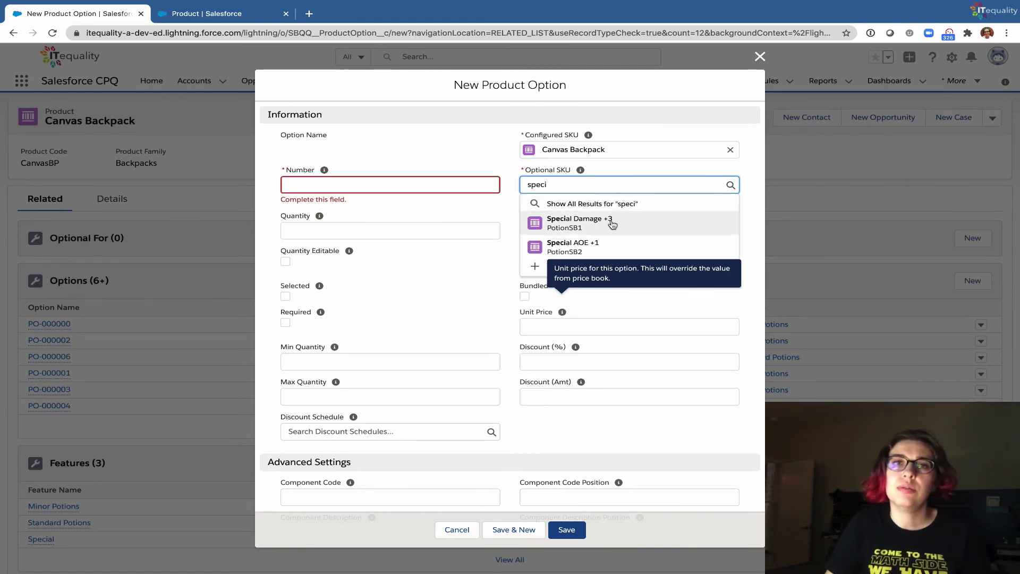
{"action": "left_click", "coordinate": [602, 223]}
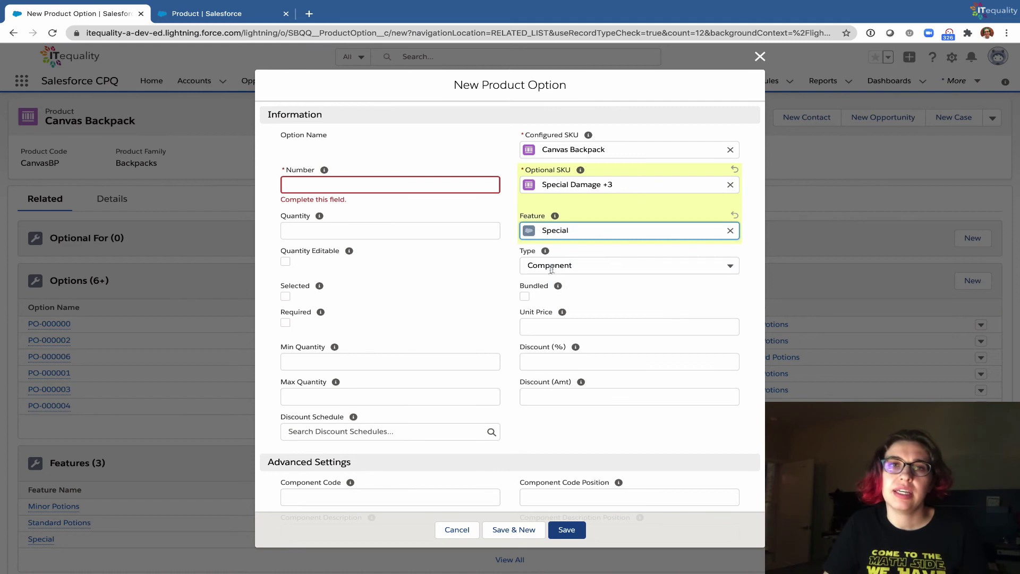
Give the Special Damage +3 option unit price 3, maximum quantity 1 and number 10, and save it with another new option opened
{"action": "left_click", "coordinate": [538, 326]}
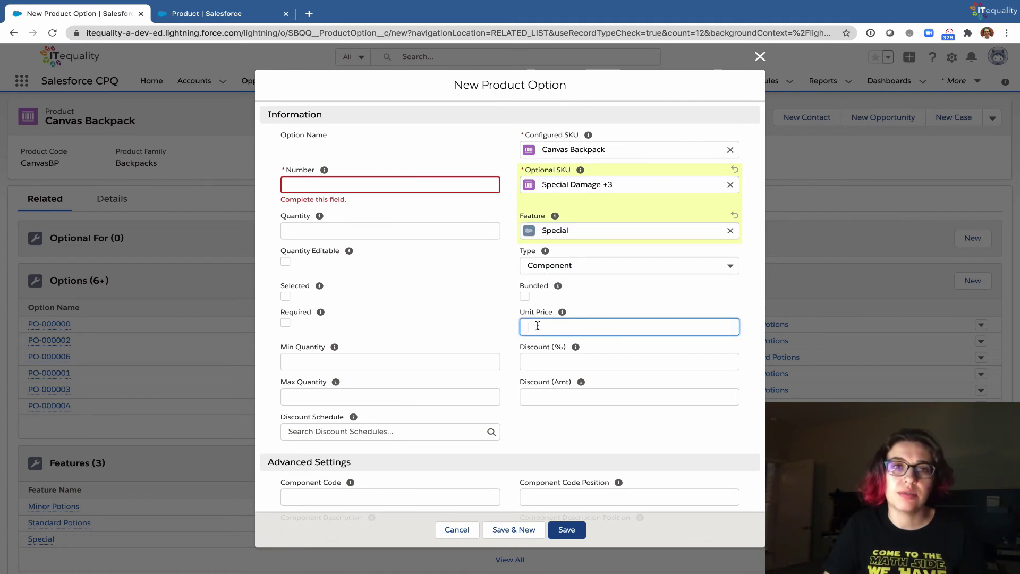
{"action": "type", "text": "3"}
{"action": "left_click", "coordinate": [371, 397]}
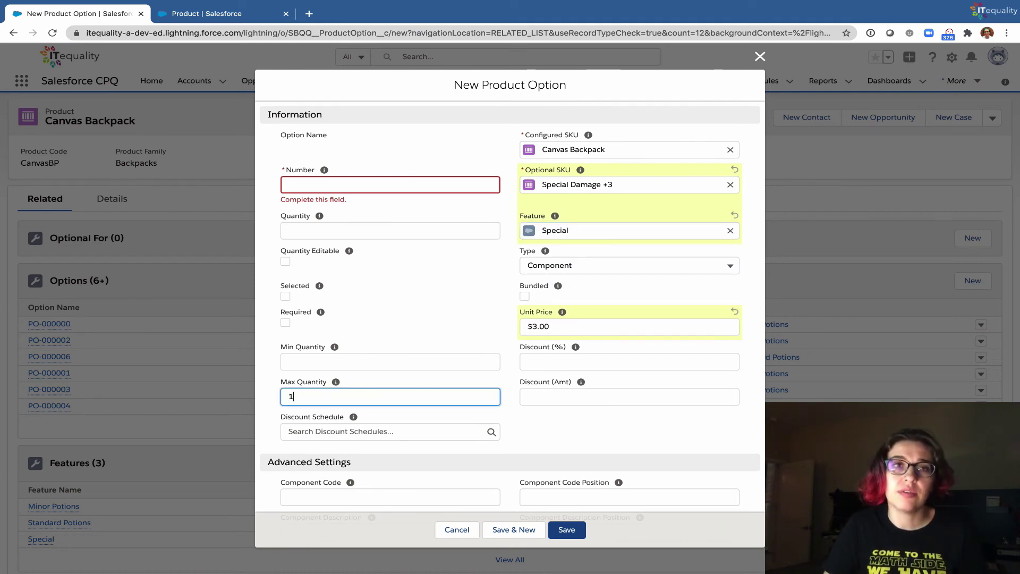
{"action": "left_click", "coordinate": [352, 186]}
{"action": "type", "text": "10"}
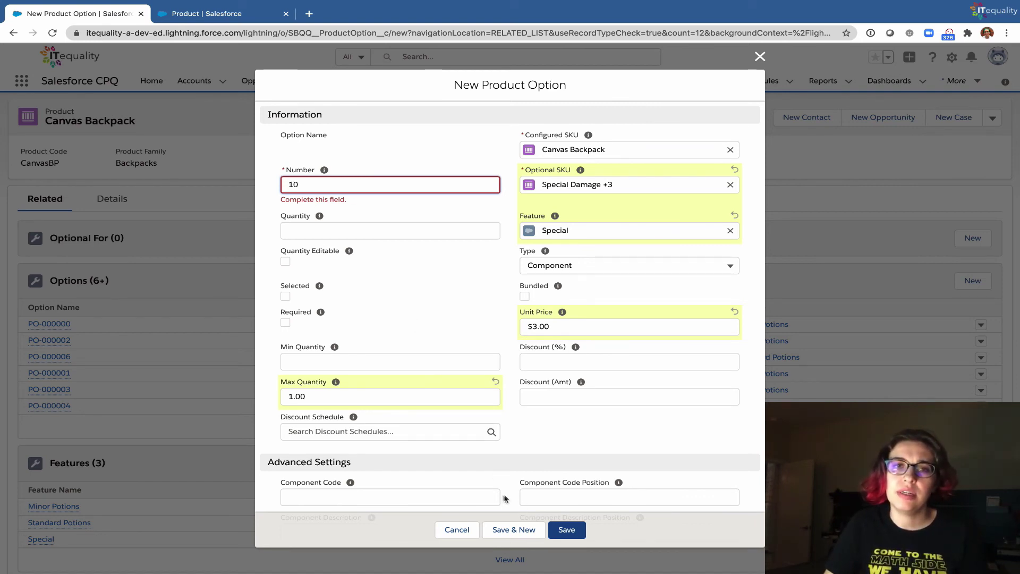
{"action": "left_click", "coordinate": [510, 529]}
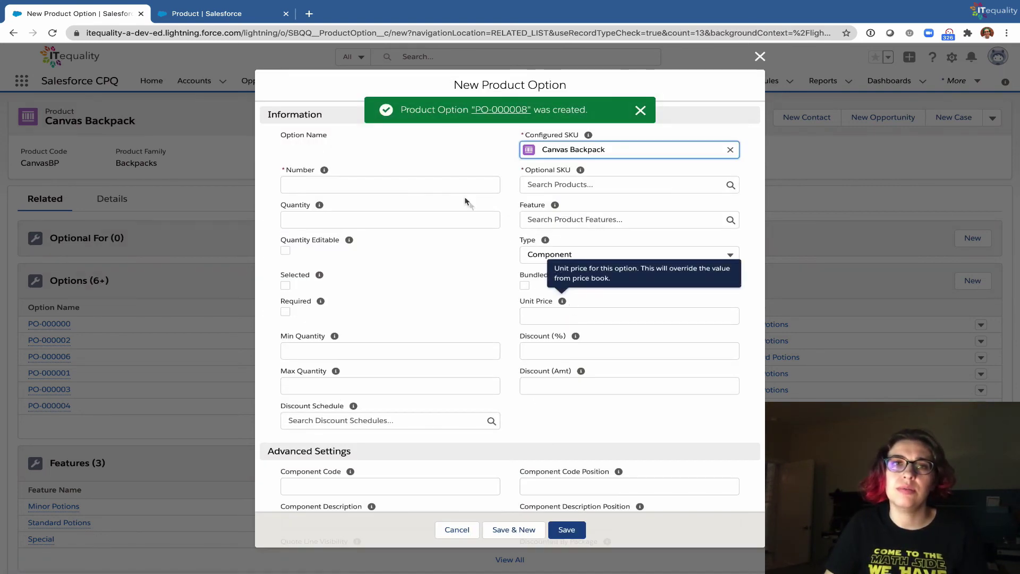
Fill in the new option with optional SKU Special AOE +1, number 20 and maximum quantity 1
{"action": "left_click", "coordinate": [571, 184]}
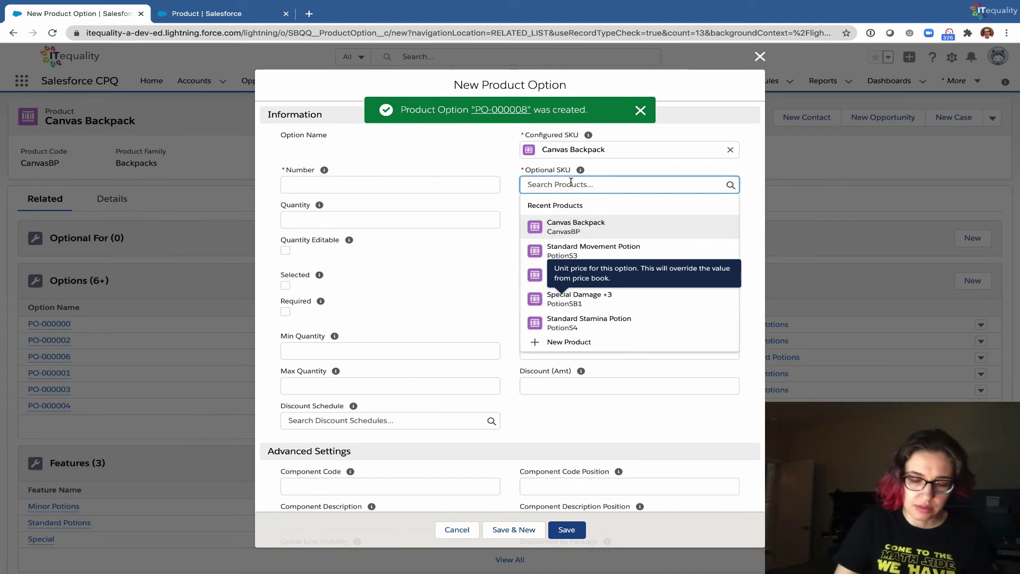
{"action": "type", "text": "speci"}
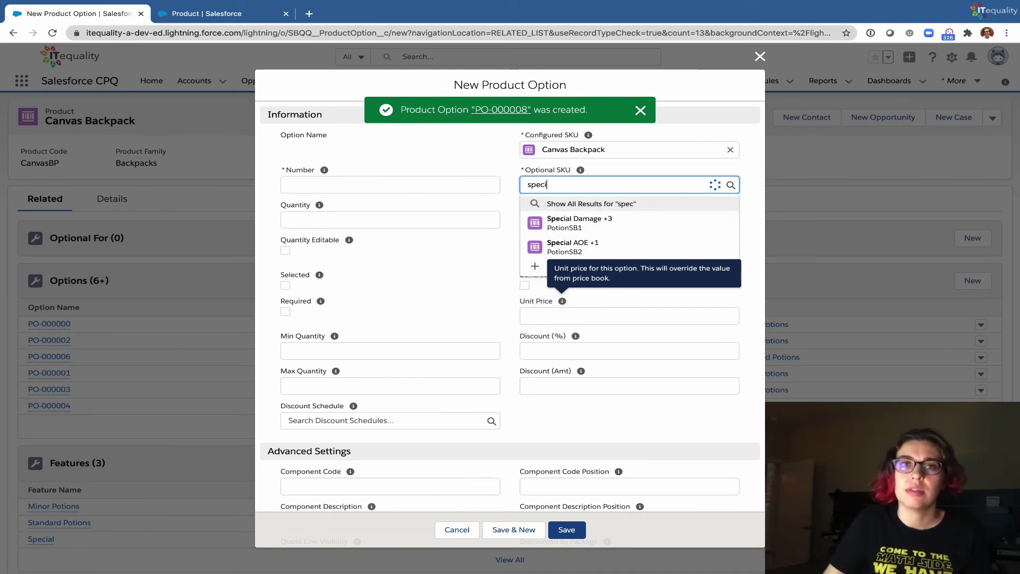
{"action": "left_click", "coordinate": [571, 247]}
{"action": "left_click", "coordinate": [443, 185]}
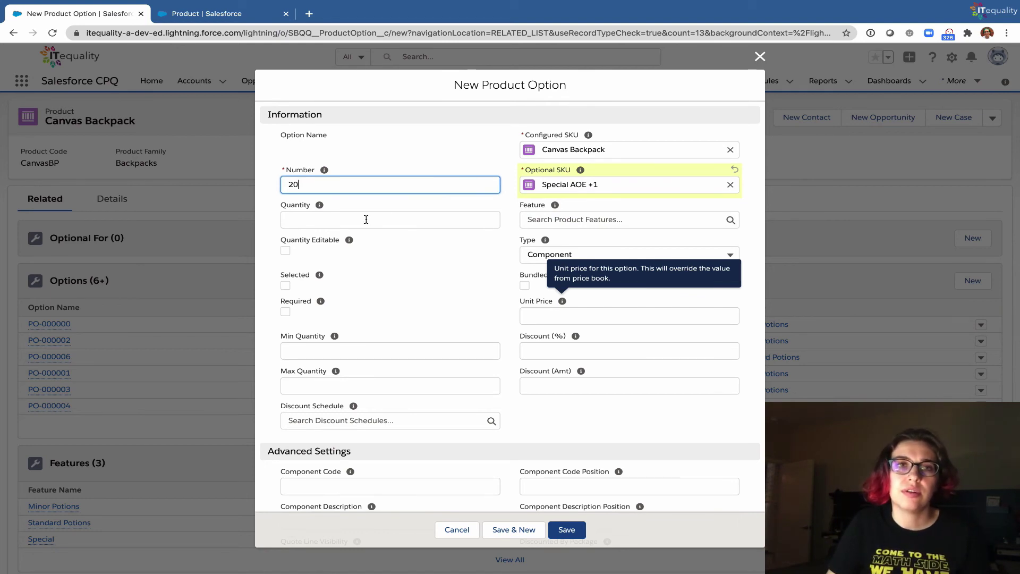
{"action": "left_click", "coordinate": [299, 353]}
{"action": "left_click", "coordinate": [298, 383]}
{"action": "type", "text": "1"}
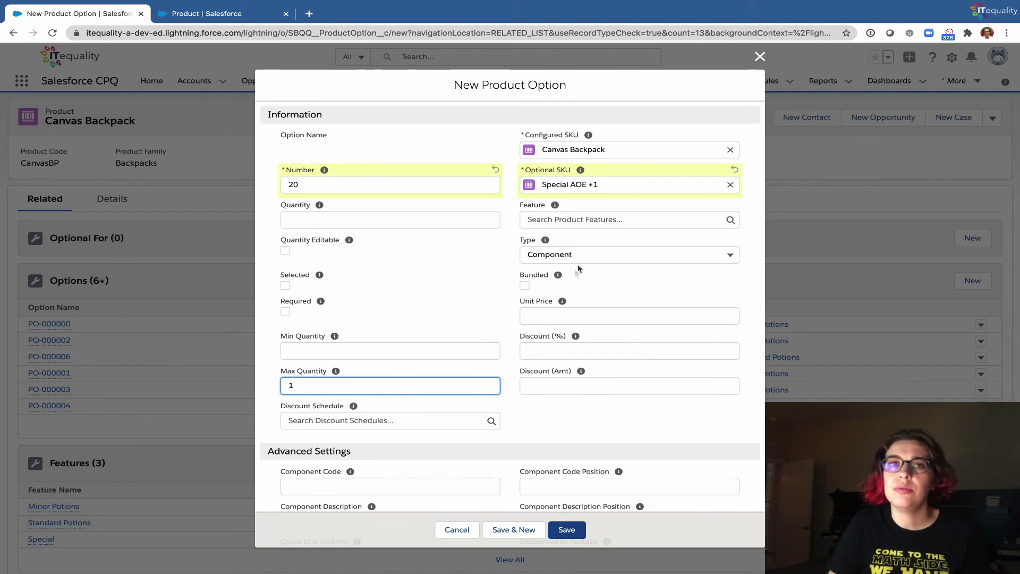
Set the Special AOE +1 option's unit price to 3 and its feature to Special, and save it to return to the product
{"action": "left_click", "coordinate": [554, 316]}
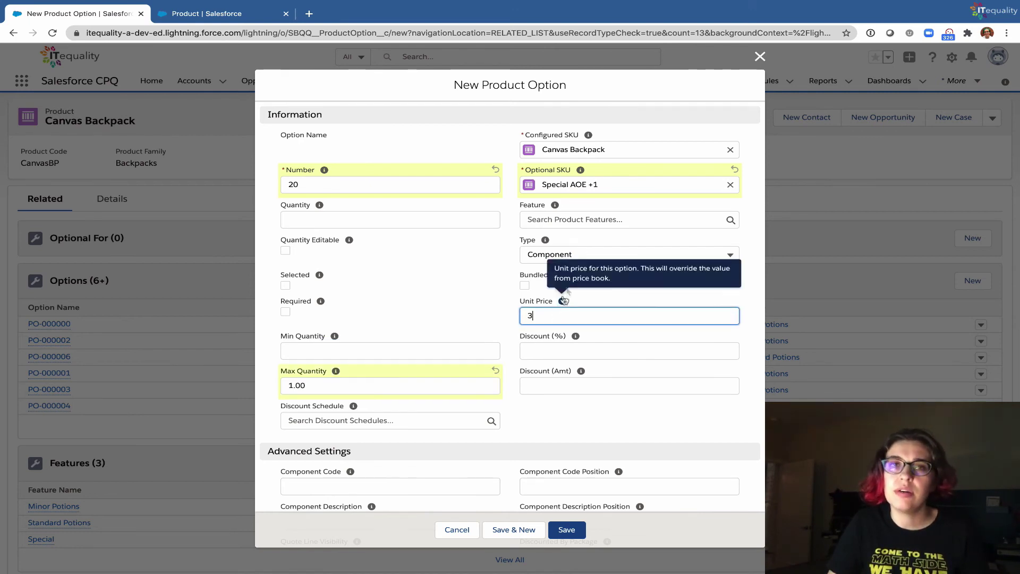
{"action": "left_click", "coordinate": [550, 217]}
{"action": "type", "text": "spe"}
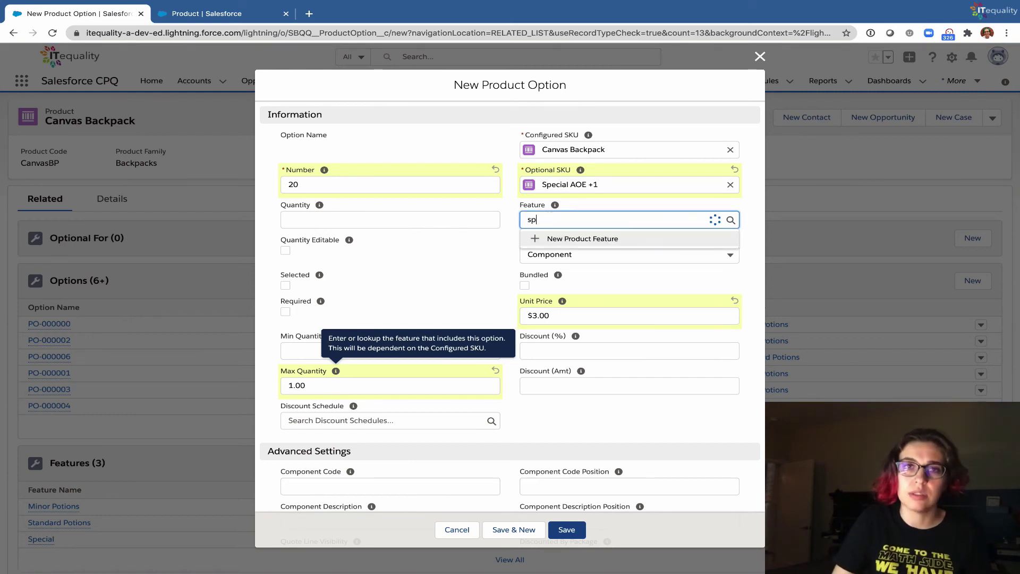
{"action": "left_click", "coordinate": [560, 255]}
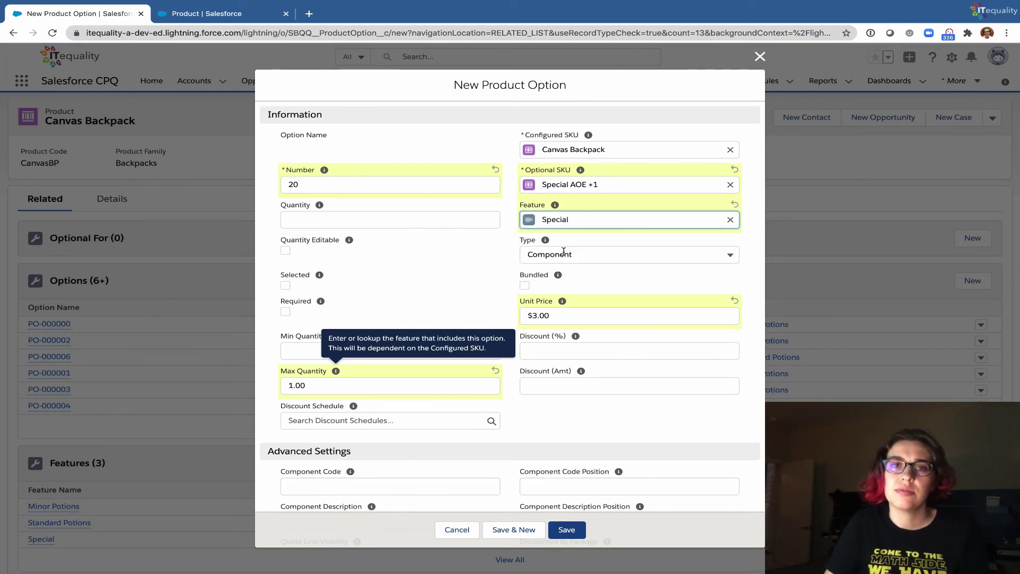
{"action": "left_click", "coordinate": [566, 531]}
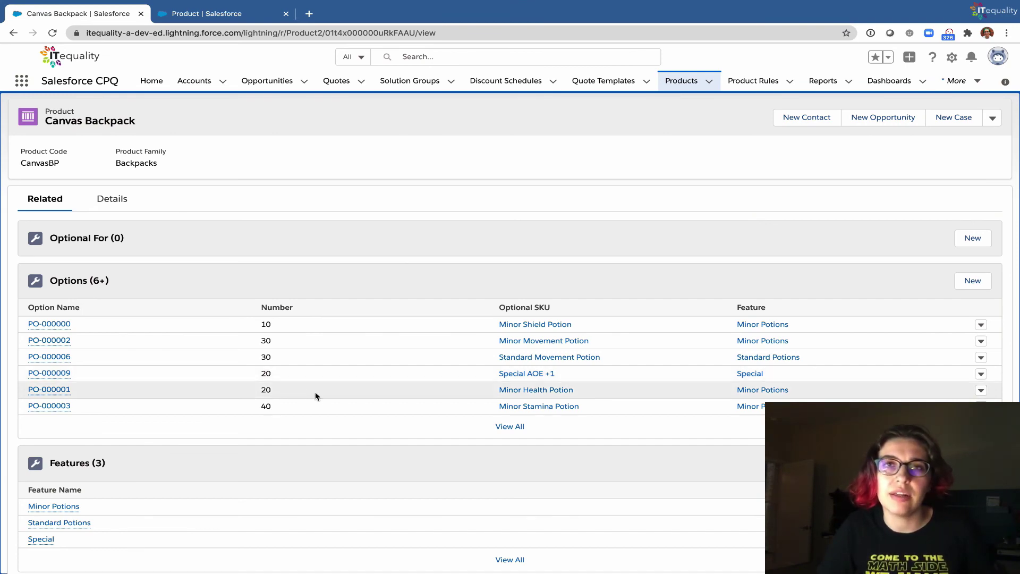
View the full list of the Canvas Backpack's options and sort it by feature
{"action": "scroll", "coordinate": [524, 405], "scroll_direction": "down", "scroll_amount": 2}
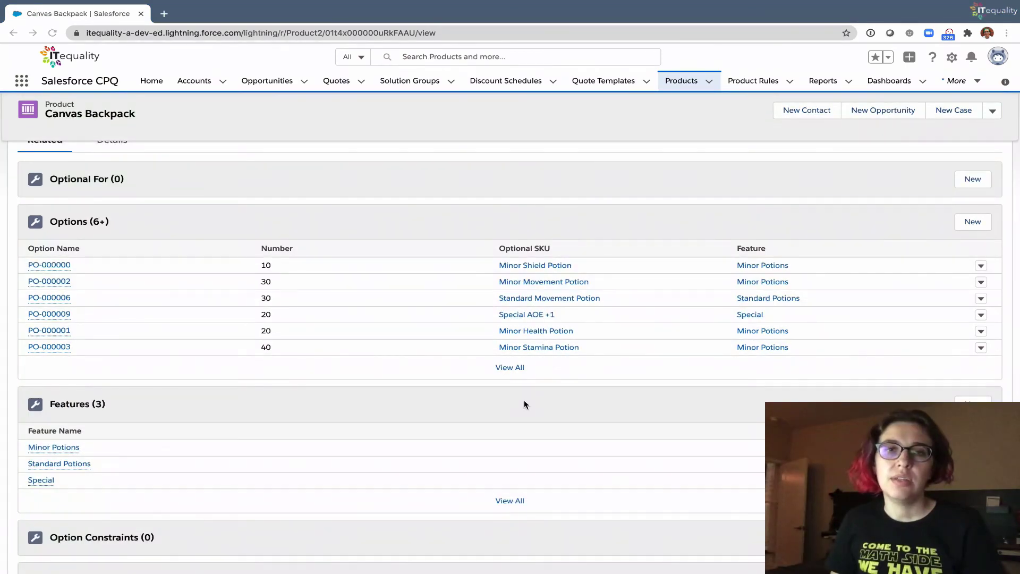
{"action": "left_click", "coordinate": [509, 372]}
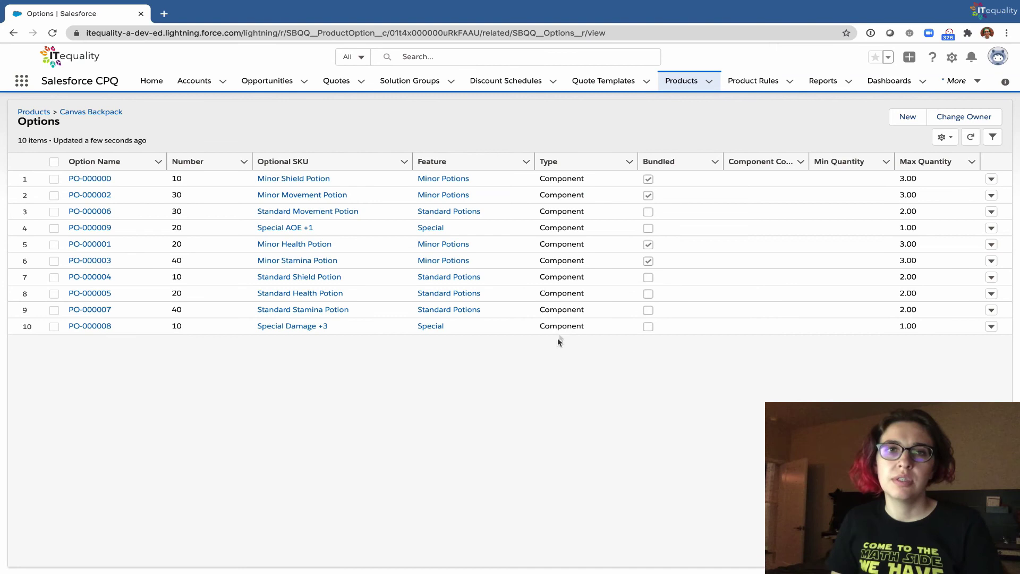
{"action": "left_click", "coordinate": [440, 163]}
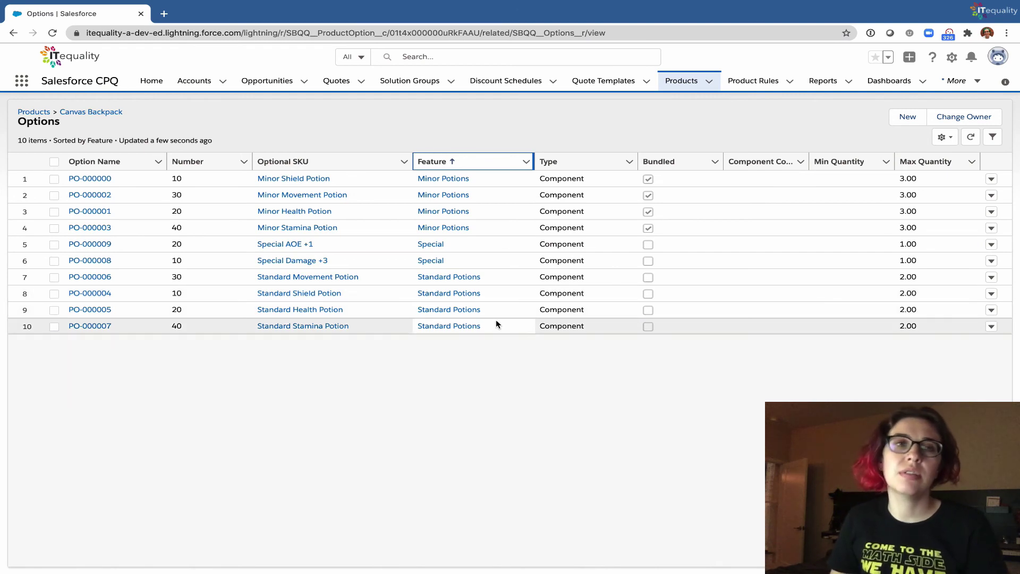
Open the draft quote with the $0.00 net amount and start editing its lines
{"action": "left_click", "coordinate": [338, 82]}
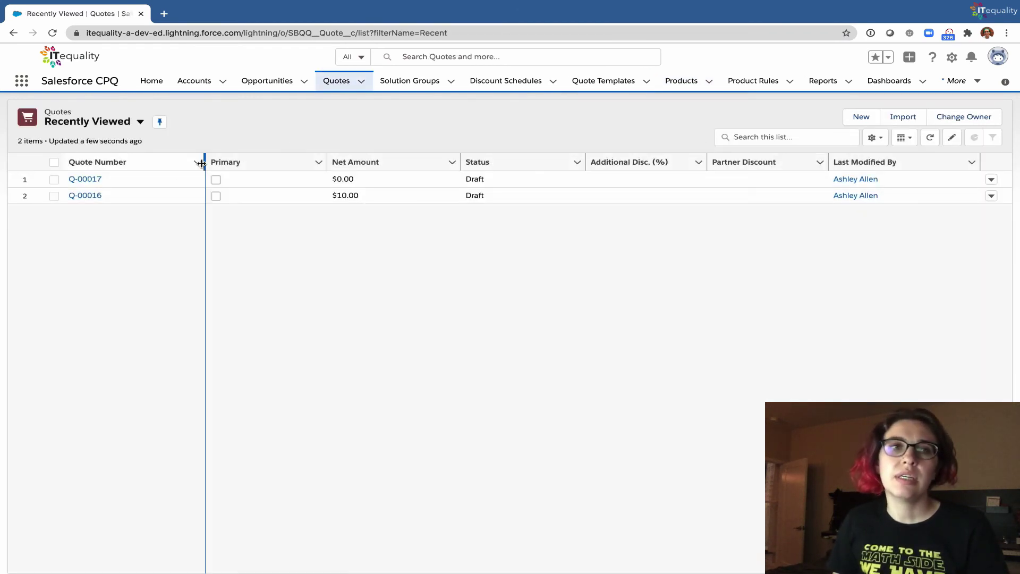
{"action": "left_click", "coordinate": [88, 179]}
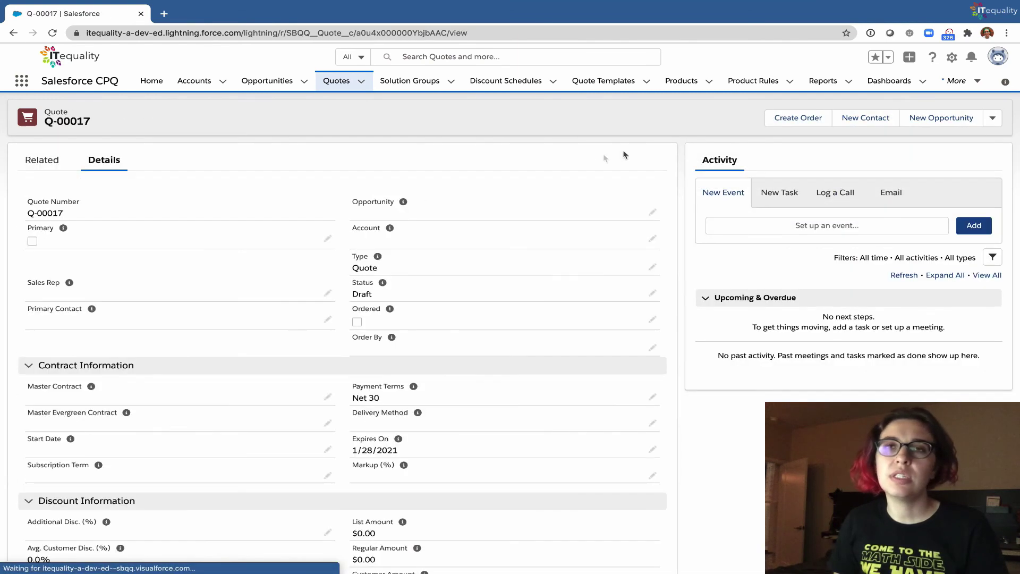
{"action": "left_click", "coordinate": [992, 117]}
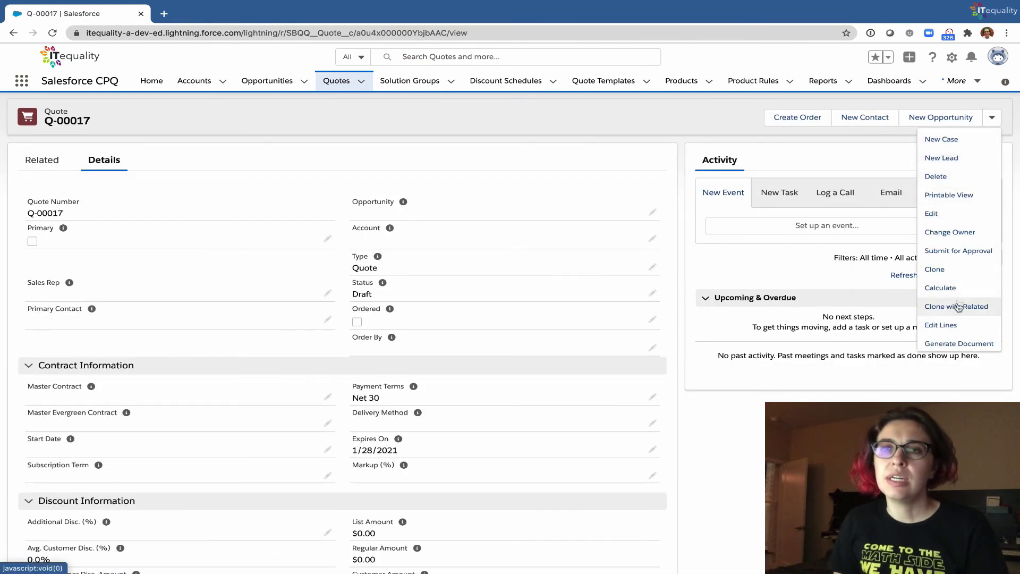
{"action": "left_click", "coordinate": [956, 325]}
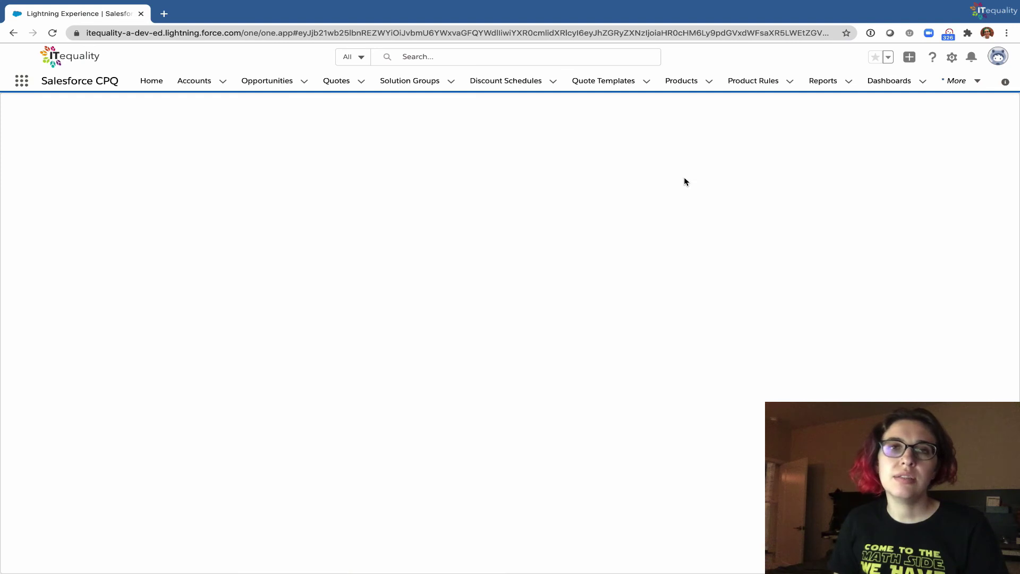
Add the Canvas Backpack product to the quote and bring up its bundle configuration
{"action": "left_click", "coordinate": [656, 117]}
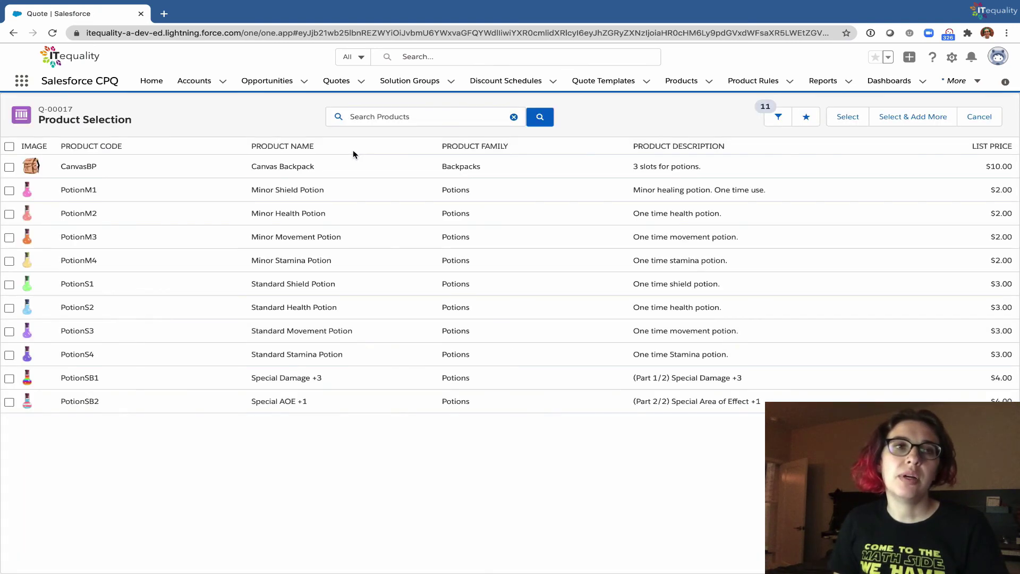
{"action": "left_click", "coordinate": [9, 167]}
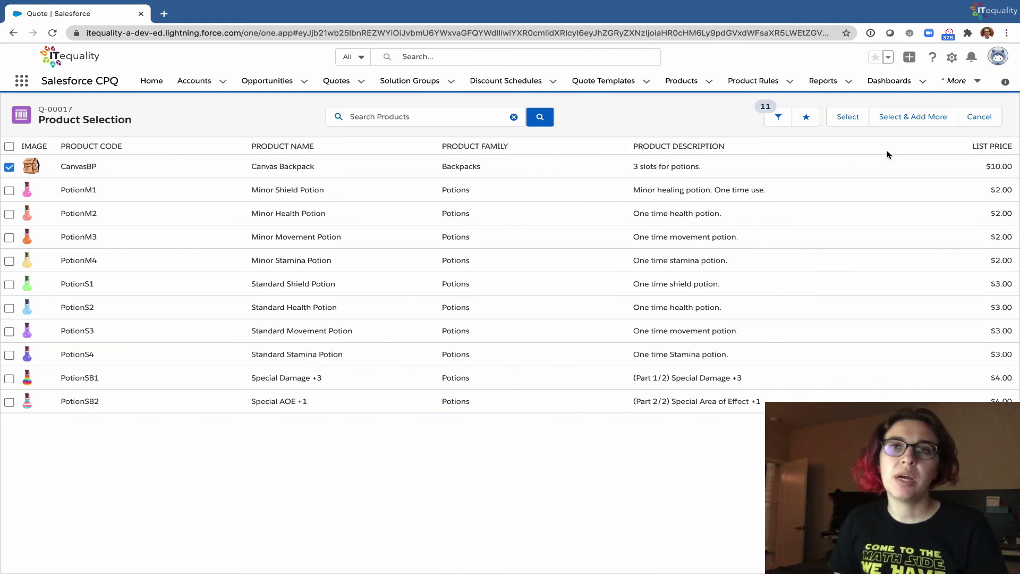
{"action": "left_click", "coordinate": [848, 120]}
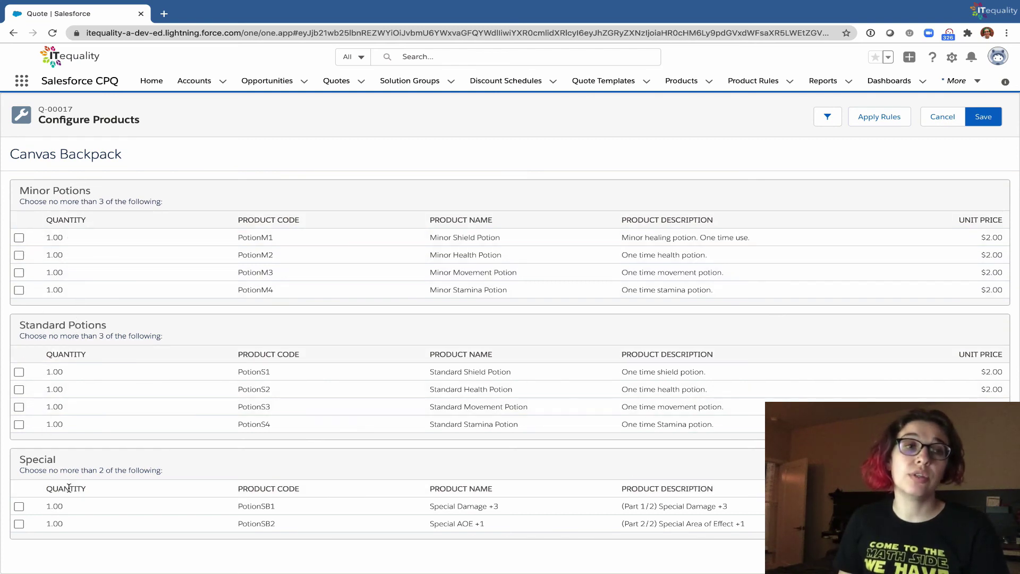
Try to save the bundle configuration with Special Damage +3 selected at quantity 3
{"action": "left_click", "coordinate": [19, 507]}
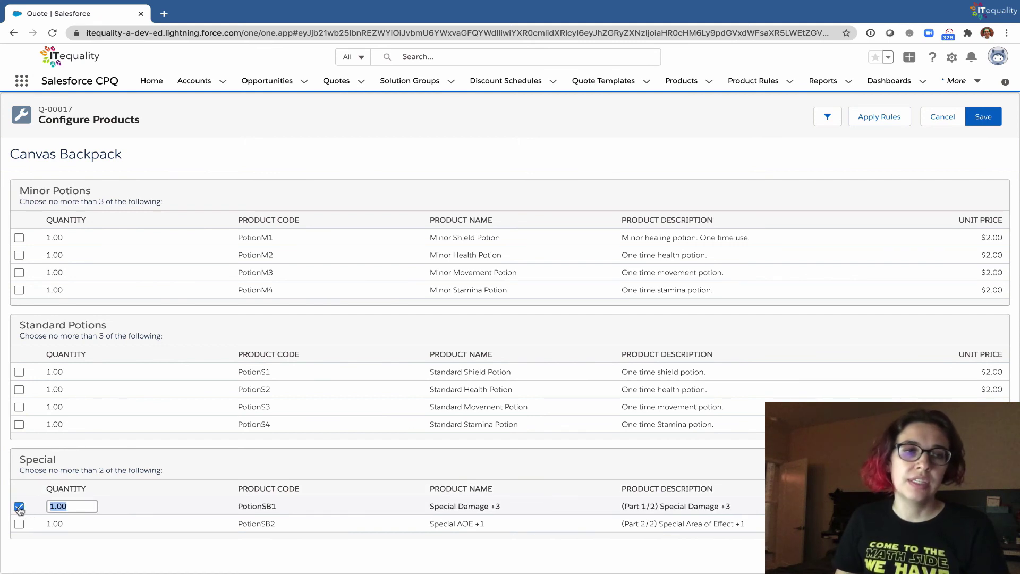
{"action": "type", "text": "3"}
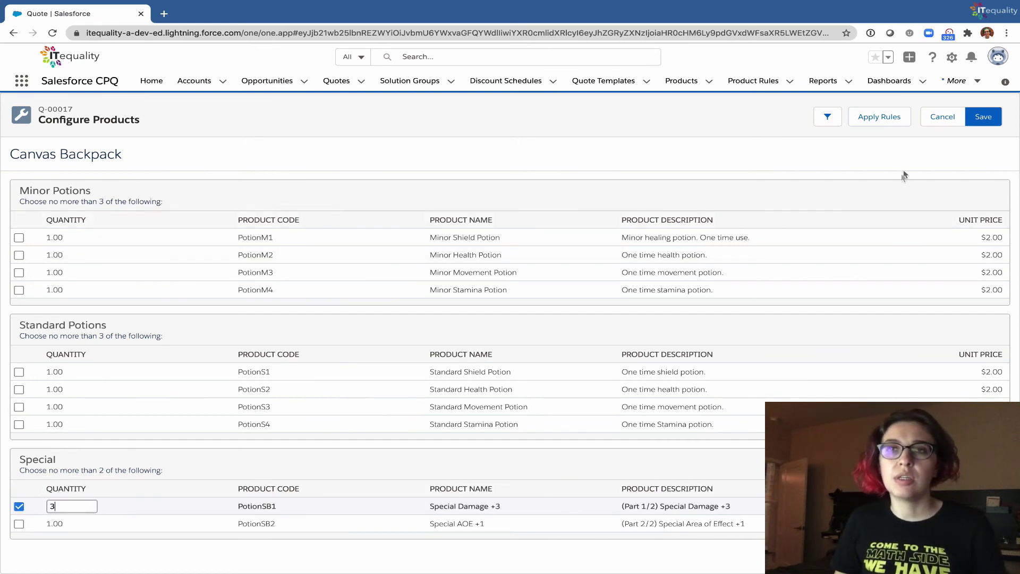
{"action": "left_click", "coordinate": [982, 118]}
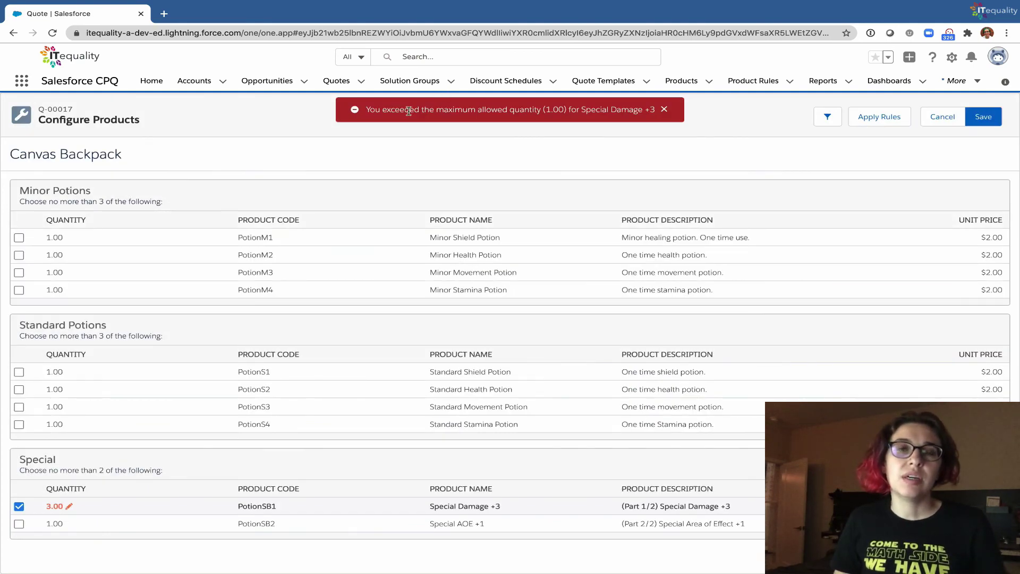
{"action": "left_click_drag", "start_coordinate": [421, 110], "coordinate": [551, 112]}
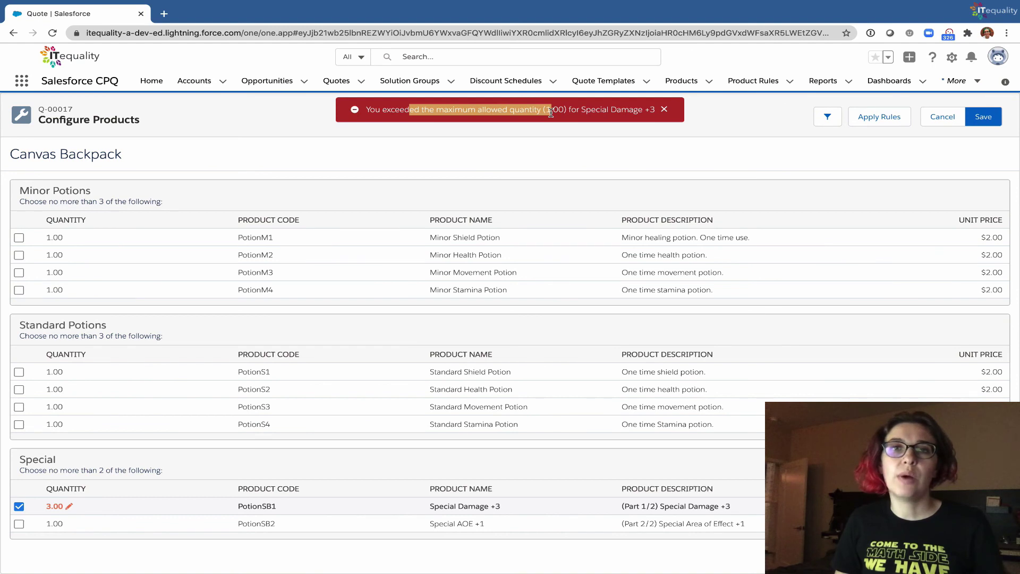
{"action": "left_click", "coordinate": [665, 110]}
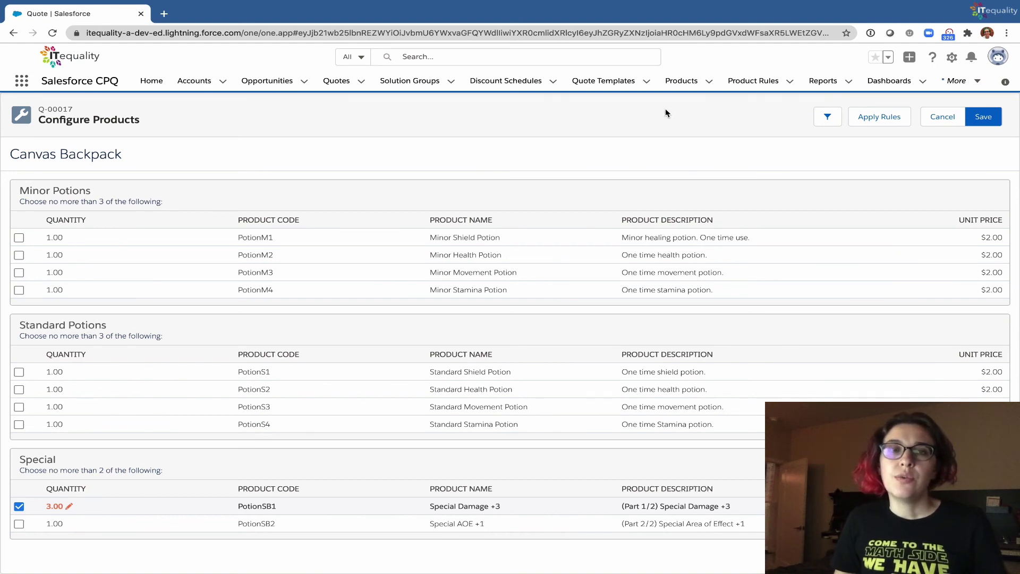
Reset the Special Damage +3 option to quantity 1 and keep it selected in the bundle
{"action": "left_click", "coordinate": [20, 508]}
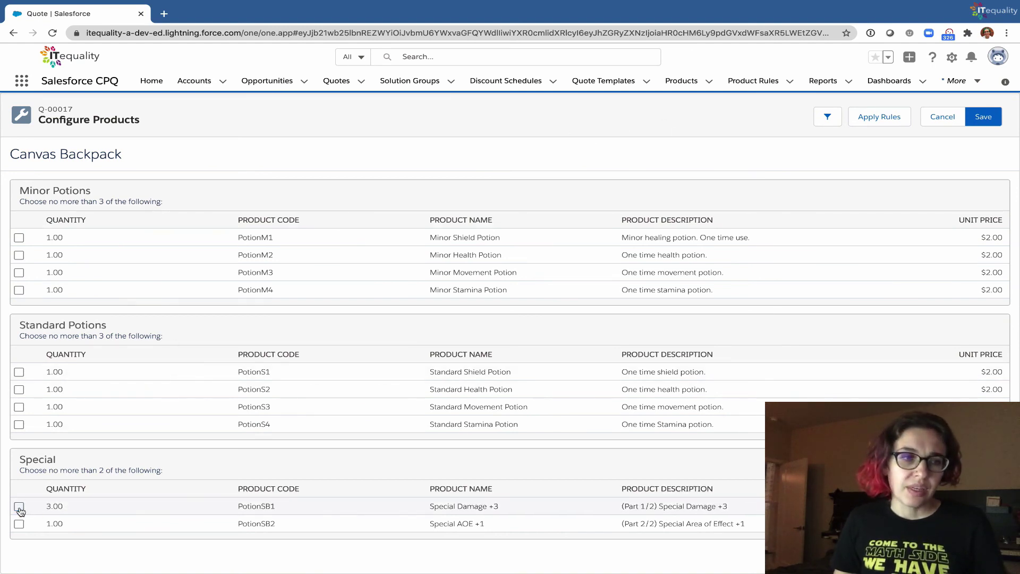
{"action": "left_click", "coordinate": [19, 506]}
{"action": "type", "text": "1"}
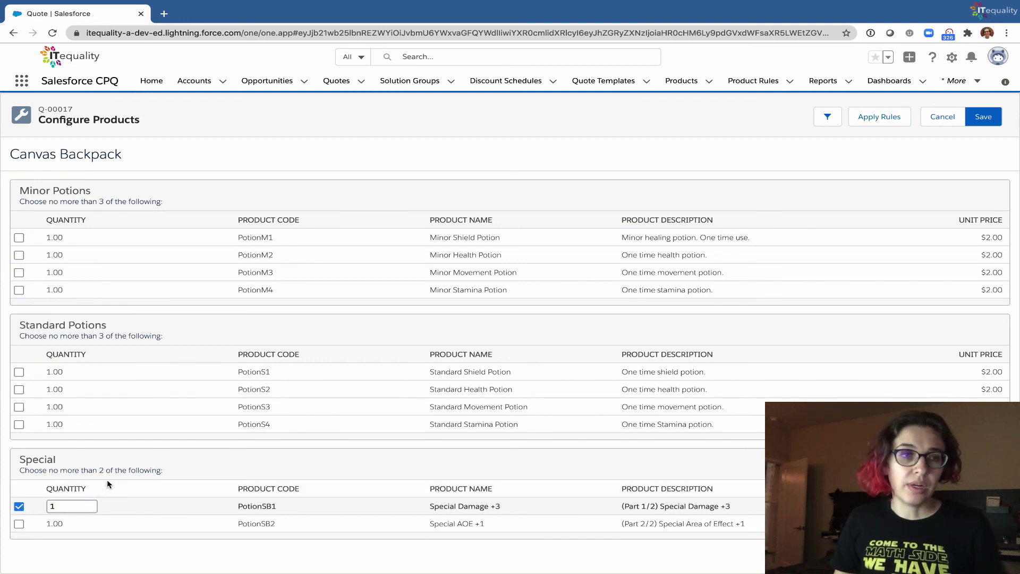
{"action": "left_click", "coordinate": [19, 507]}
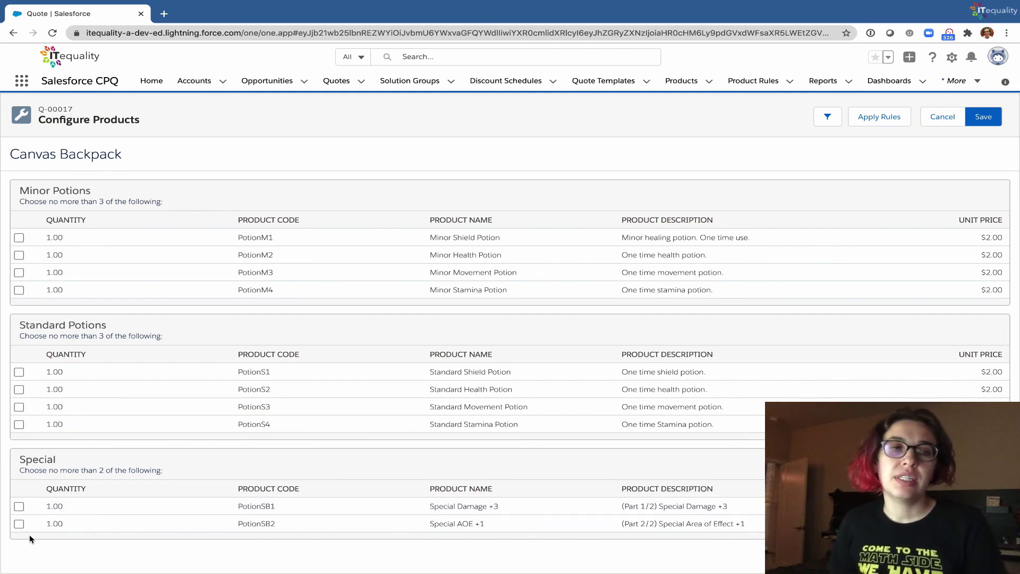
{"action": "left_click", "coordinate": [20, 506]}
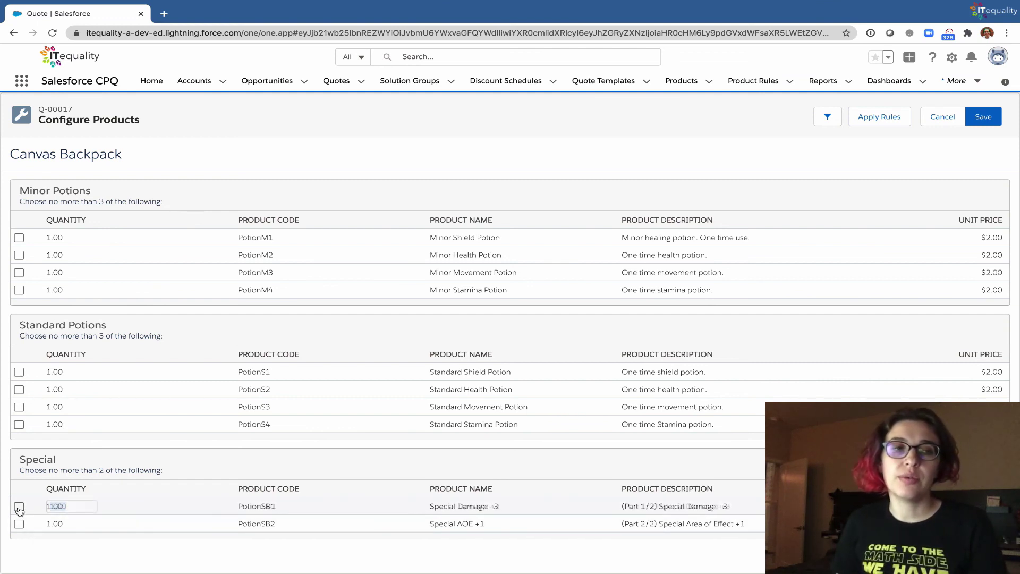
Select the Standard Stamina Potion and Standard Movement Potion options and save the Canvas Backpack configuration to the quote
{"action": "left_click", "coordinate": [20, 425]}
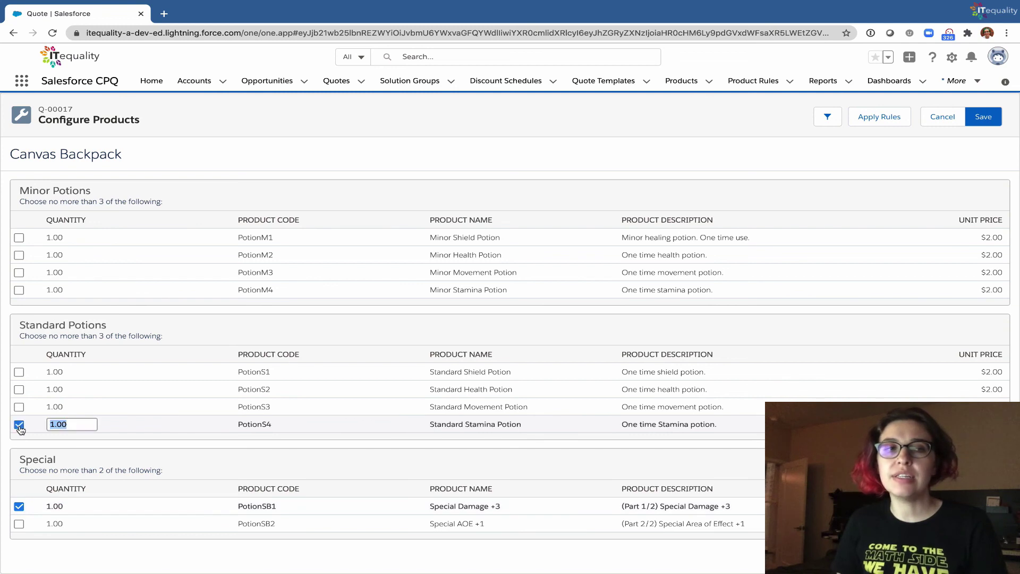
{"action": "left_click", "coordinate": [19, 408]}
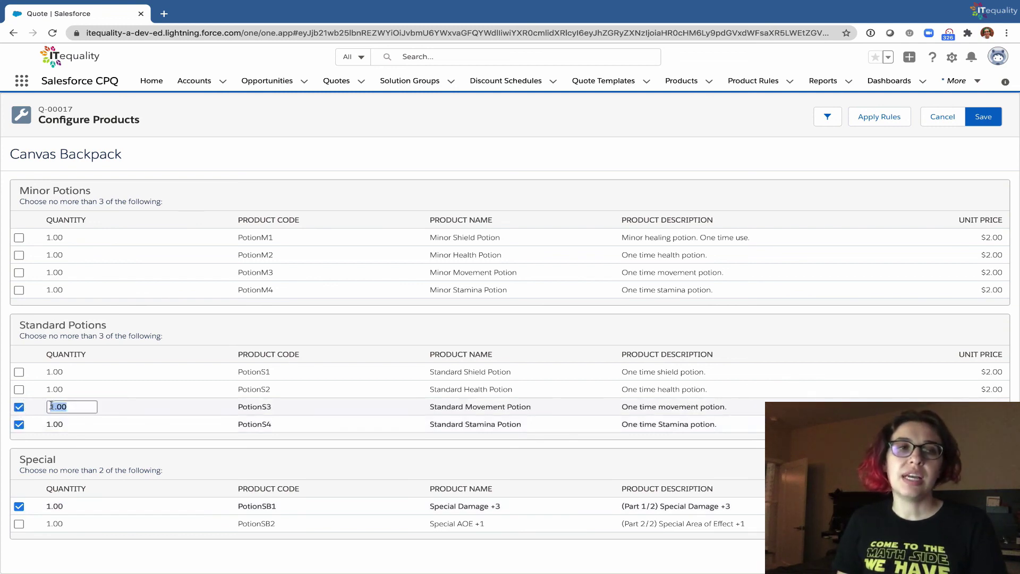
{"action": "left_click", "coordinate": [69, 337]}
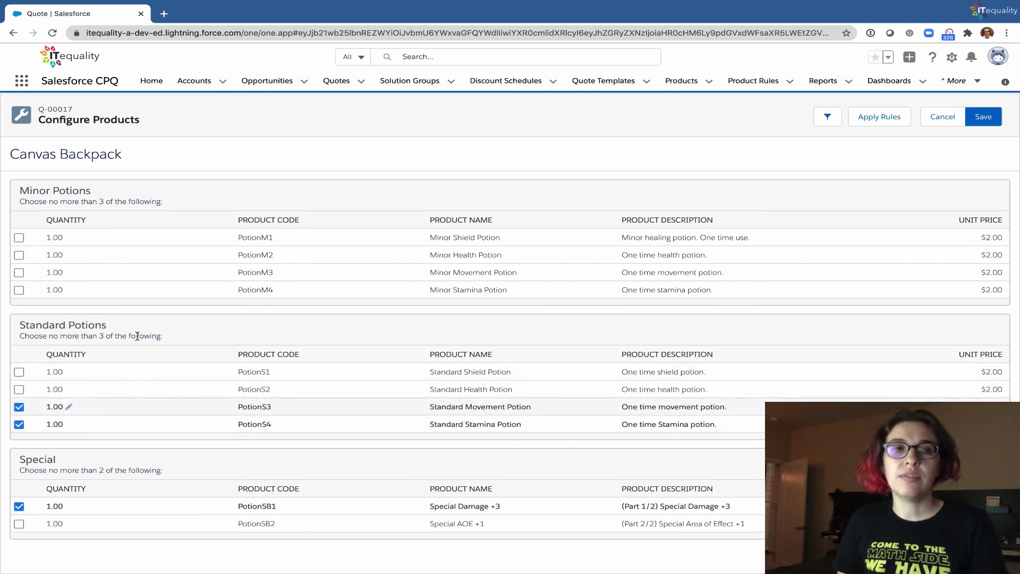
{"action": "left_click_drag", "start_coordinate": [137, 336], "coordinate": [83, 334]}
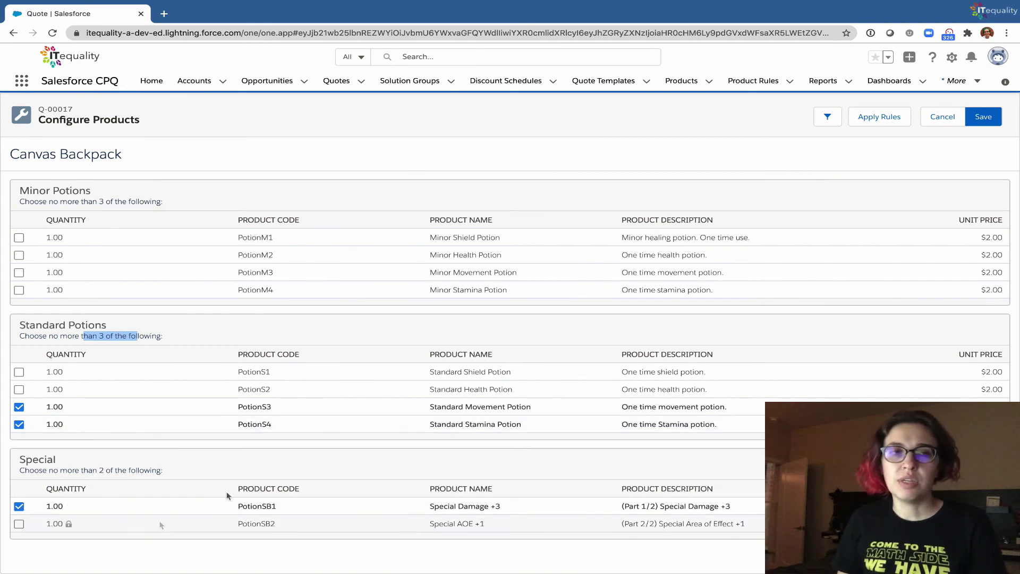
{"action": "left_click", "coordinate": [984, 118]}
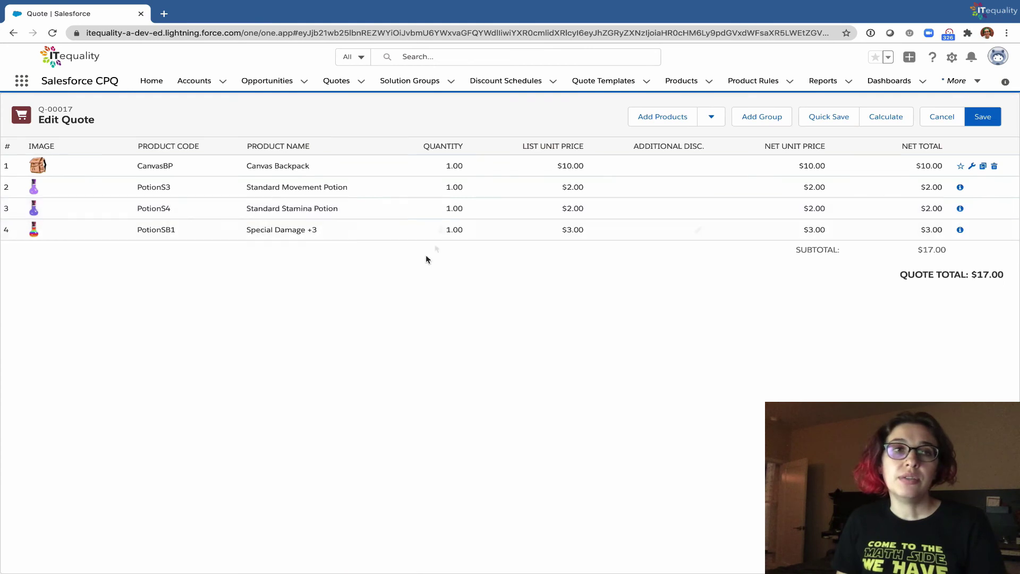